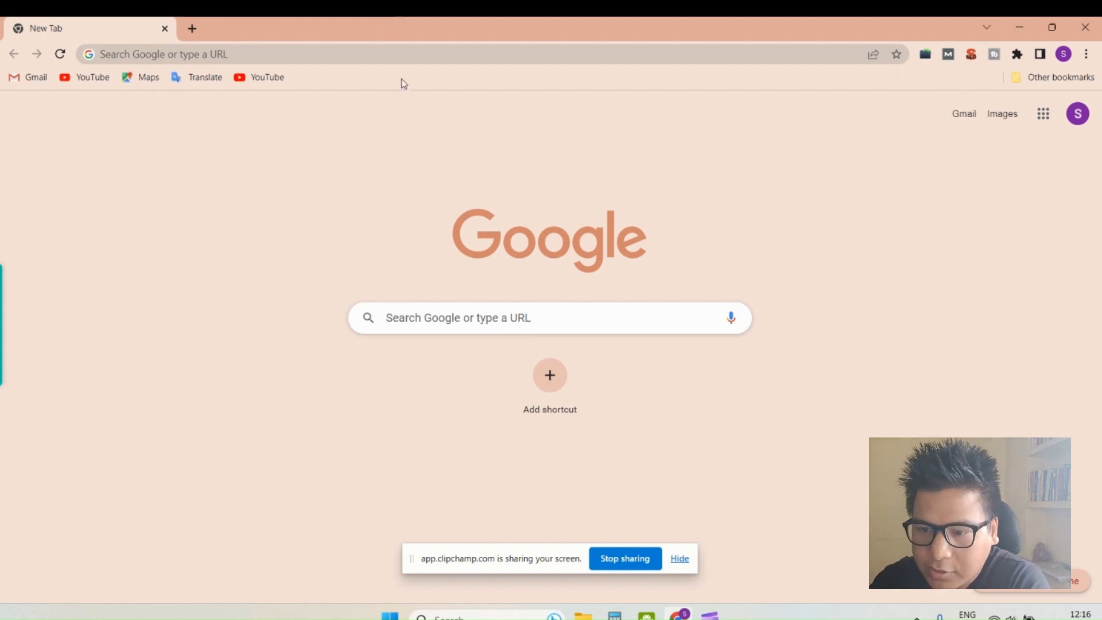
- Search the web for "google my business", using the corrected spelling of the query
click(414, 52)
text(go)
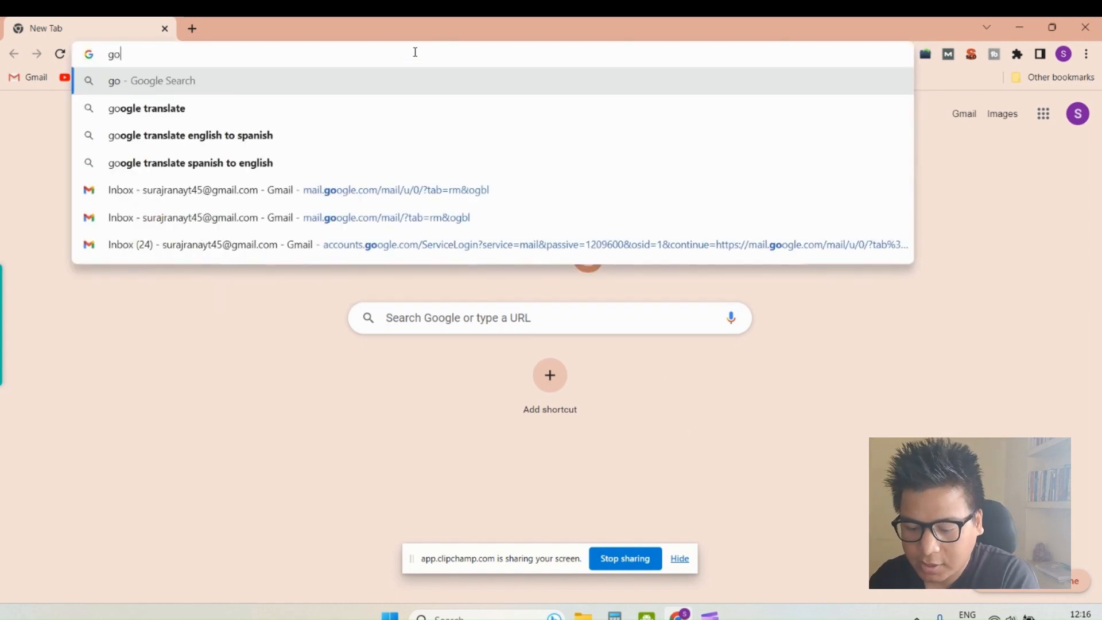
text(ogle my busienss)
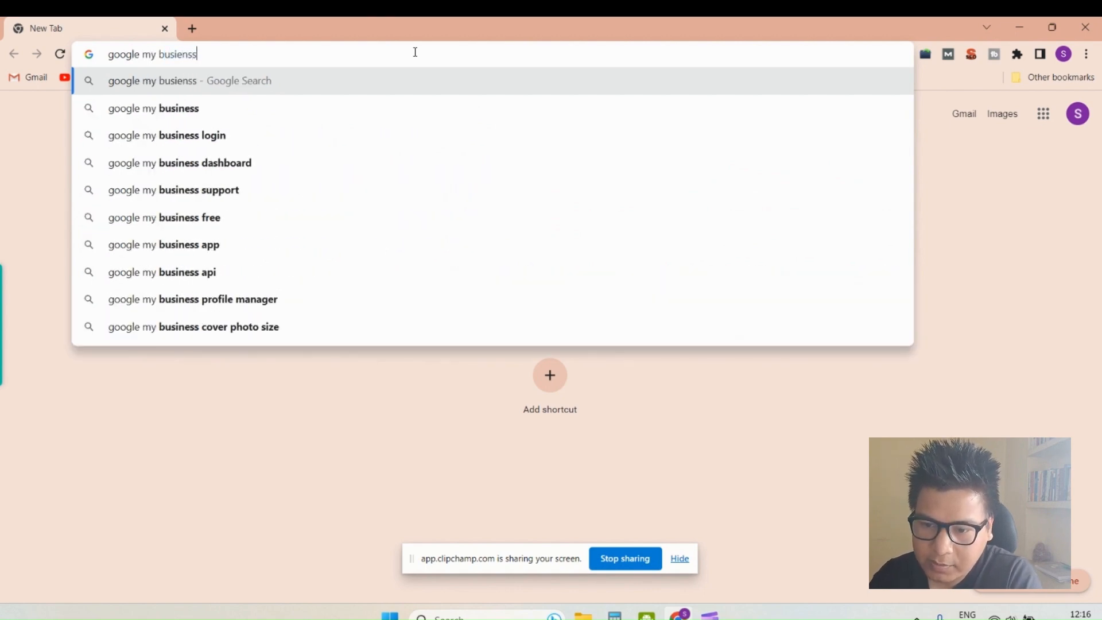
key(Return)
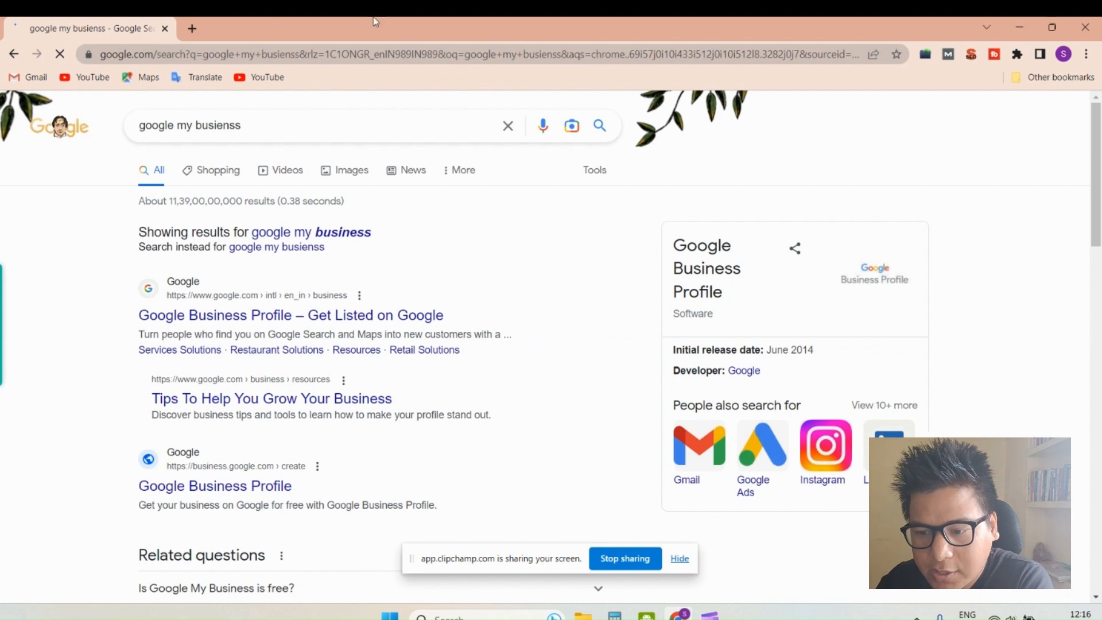
click(342, 232)
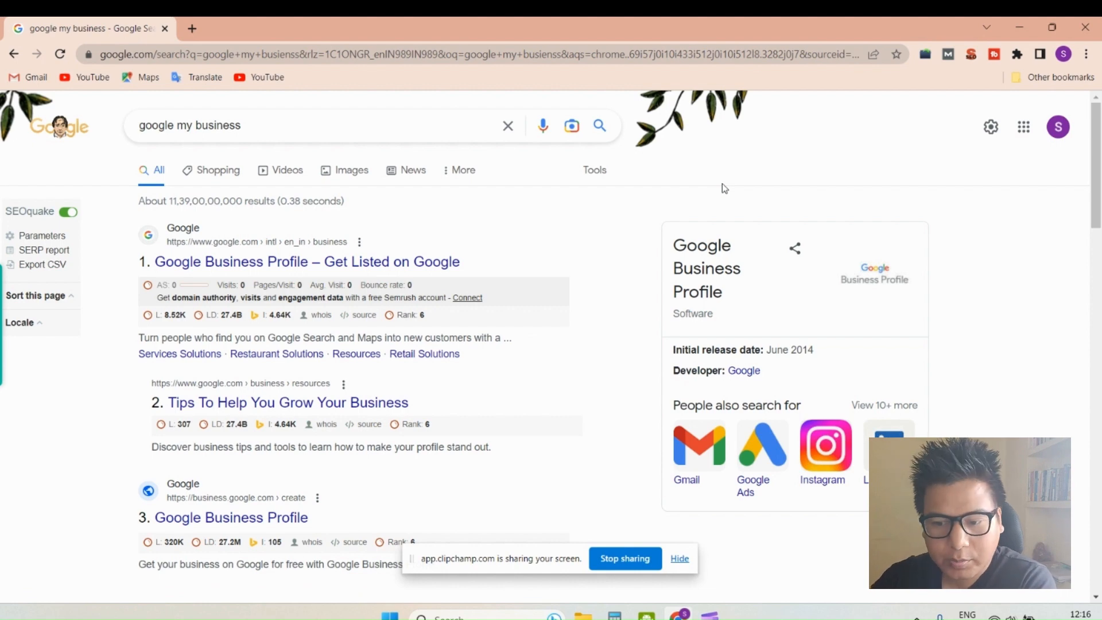
- Open the Google Business Profile site from the search results and look through its overview page
click(347, 268)
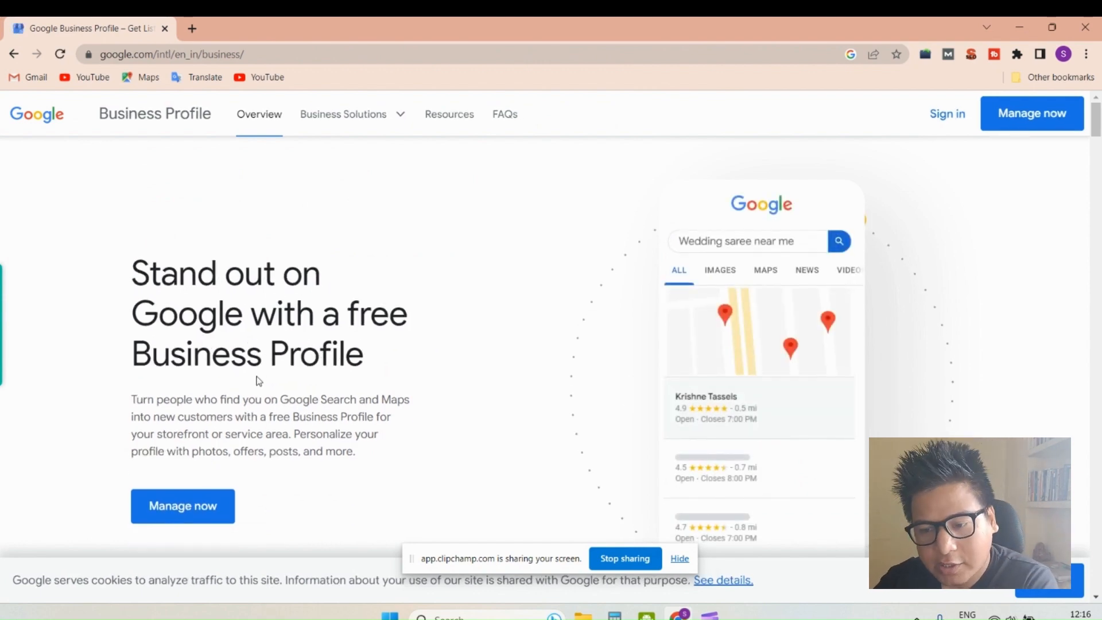
scroll(234, 388, down, 1)
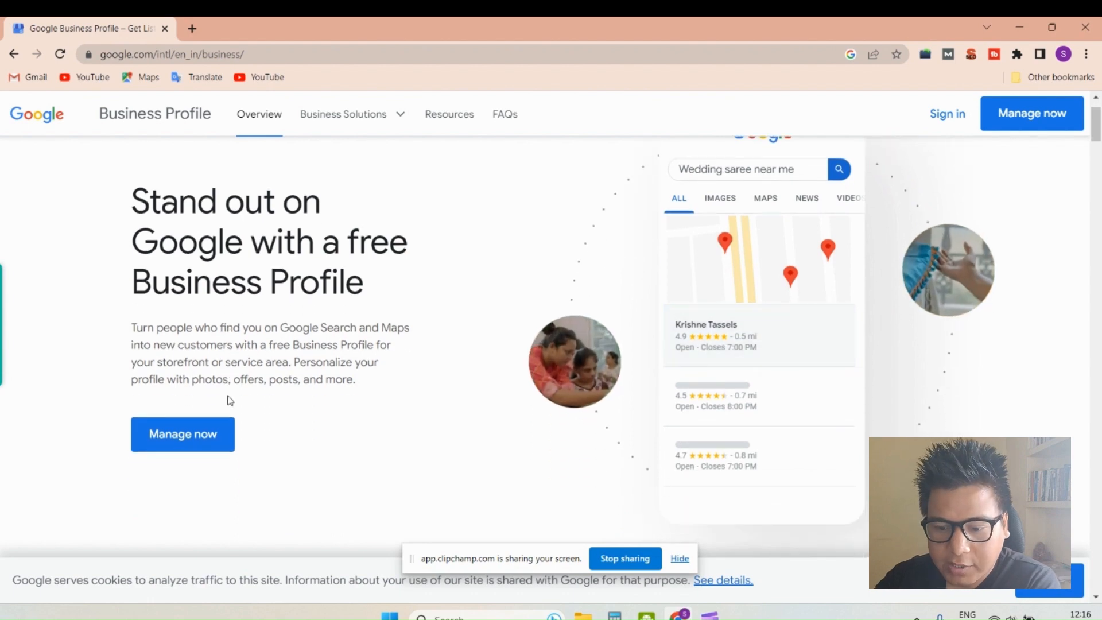
scroll(320, 342, down, 1)
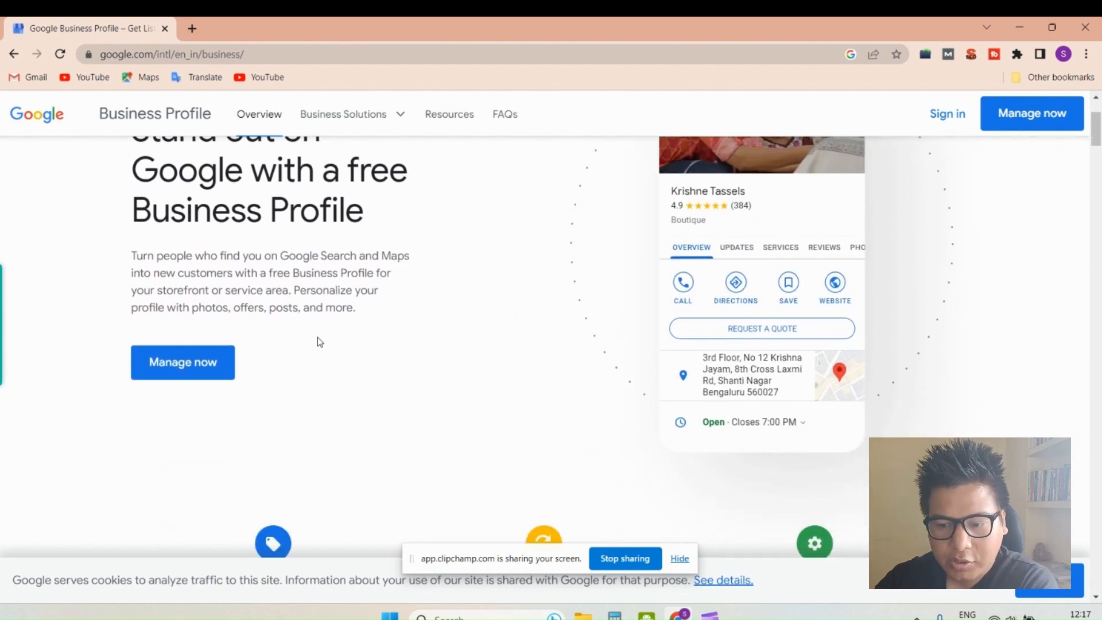
scroll(320, 342, down, 5)
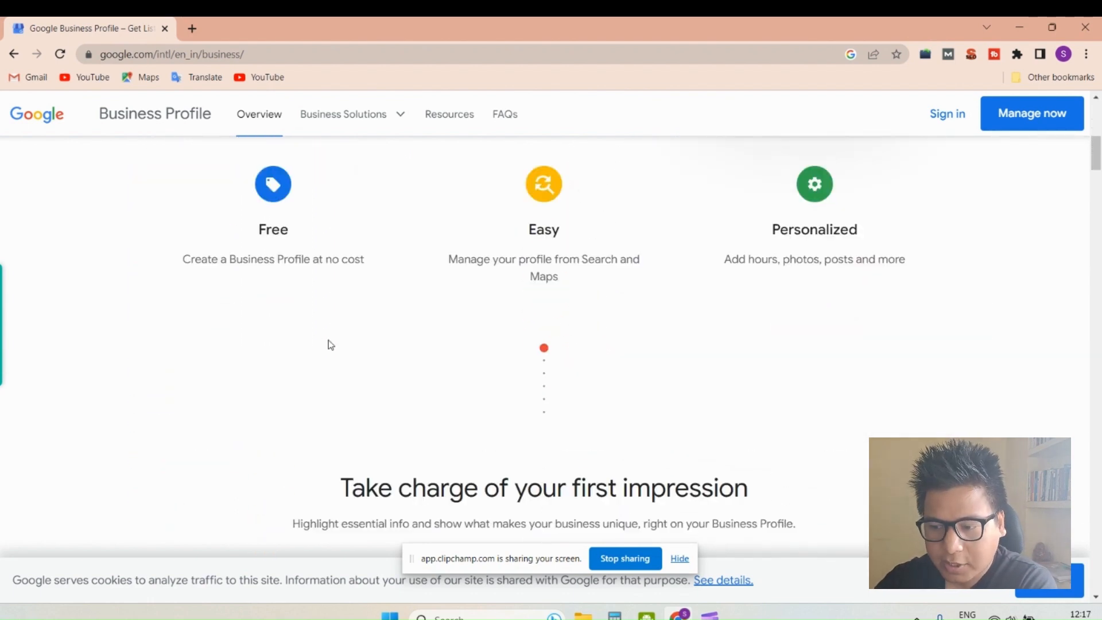
scroll(329, 343, up, 1)
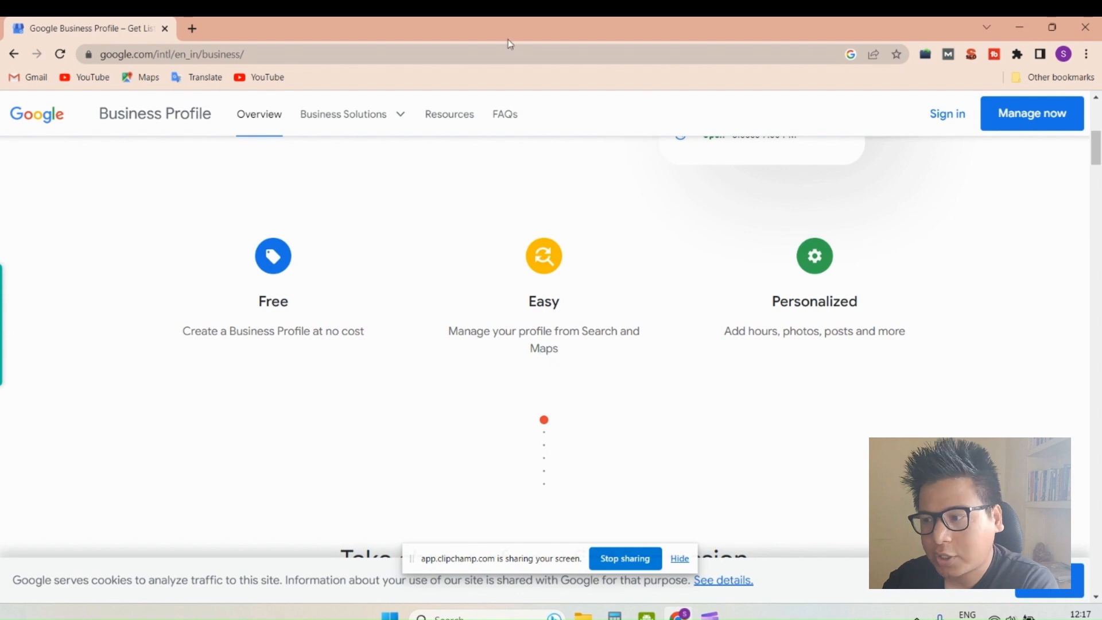
- Search the web for "serp master agency" in a new browser tab
click(193, 28)
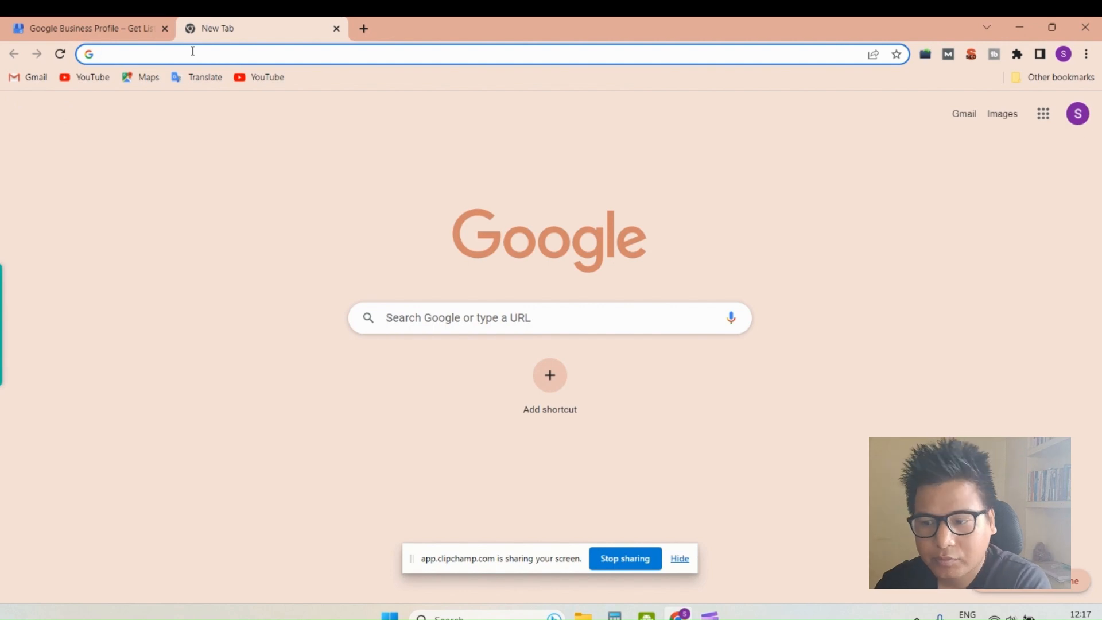
text(serp master agency)
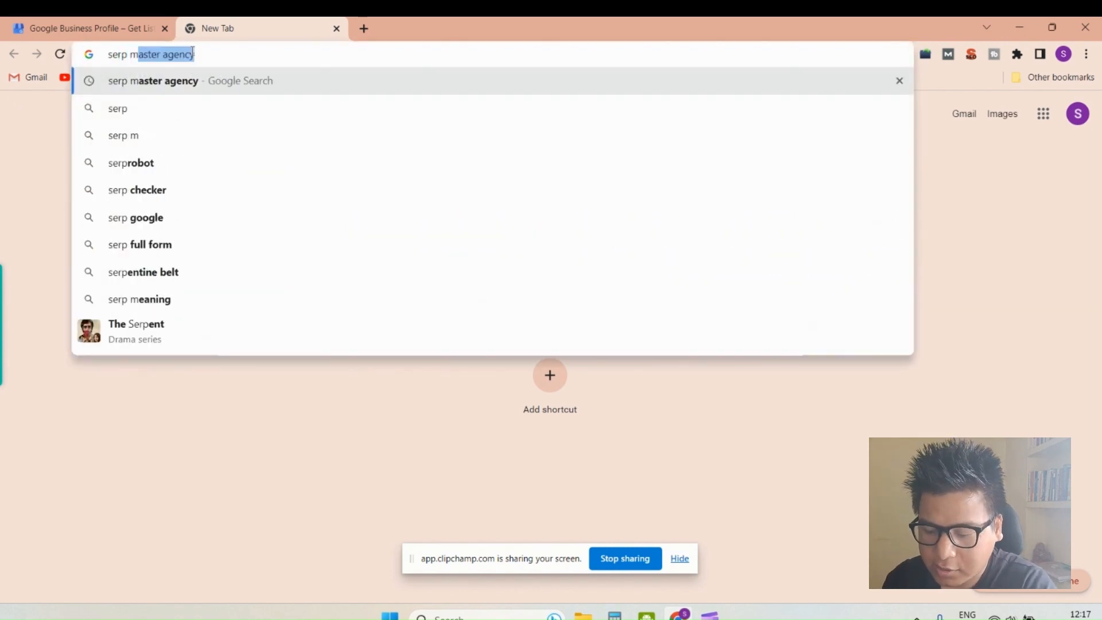
key(Return)
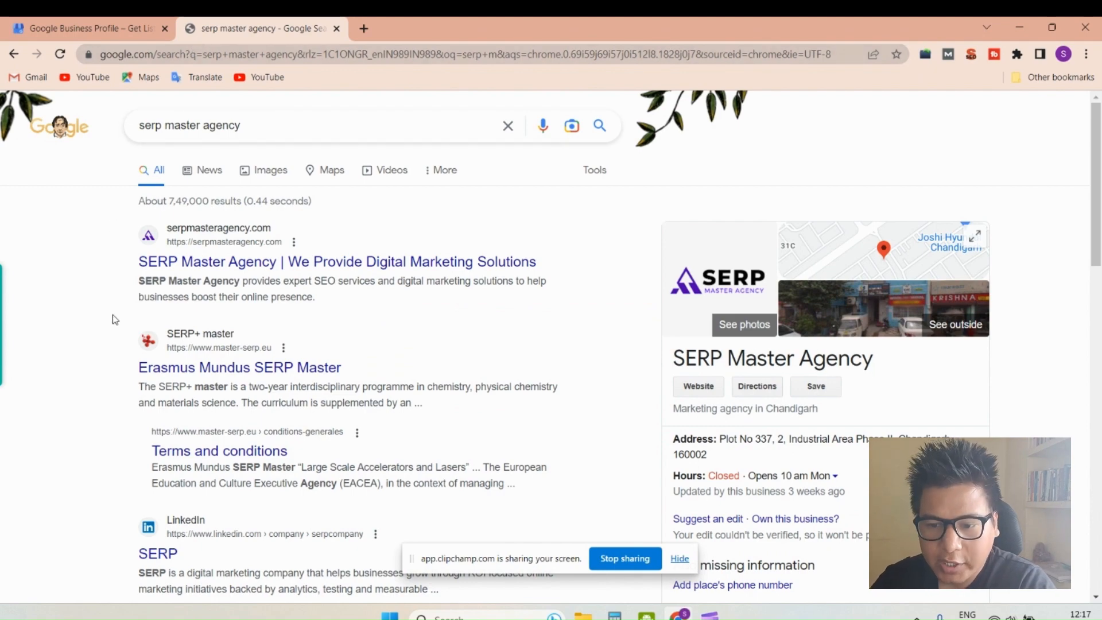
- Examine the search results and the business profile panel for SERP Master Agency
scroll(112, 315, down, 3)
scroll(114, 319, up, 3)
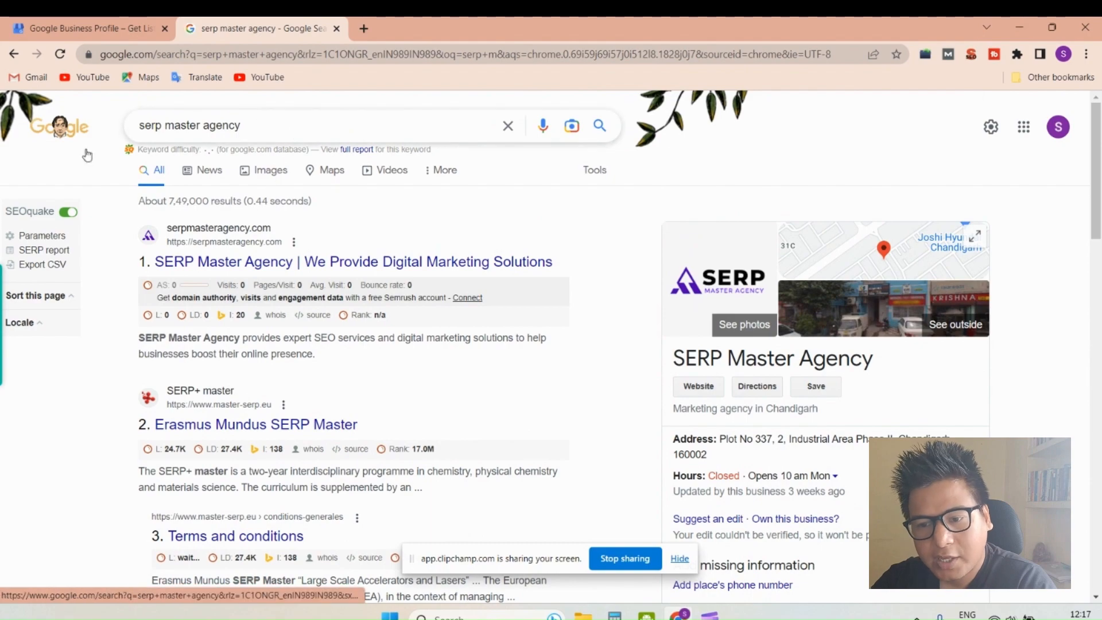
scroll(96, 402, down, 8)
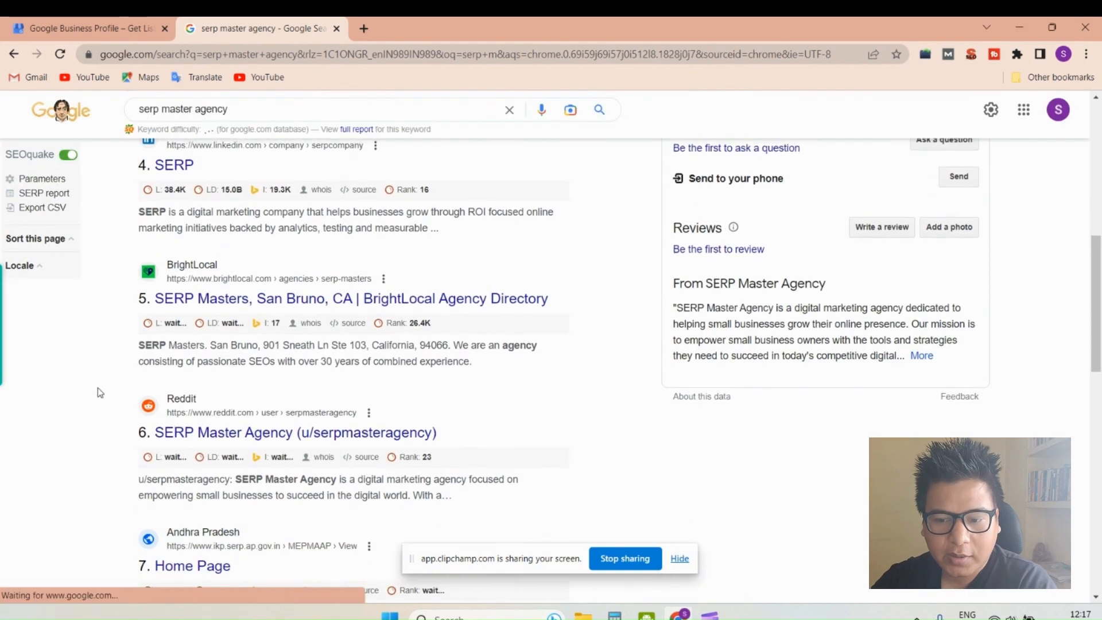
scroll(98, 396, up, 7)
scroll(101, 381, down, 4)
scroll(102, 381, down, 12)
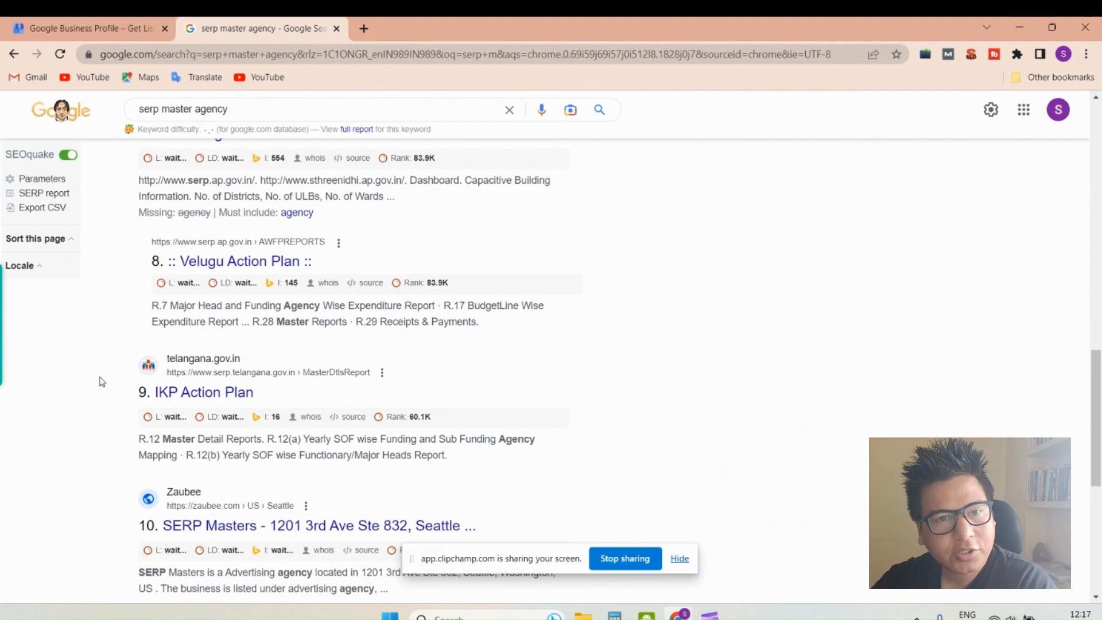
scroll(101, 381, up, 12)
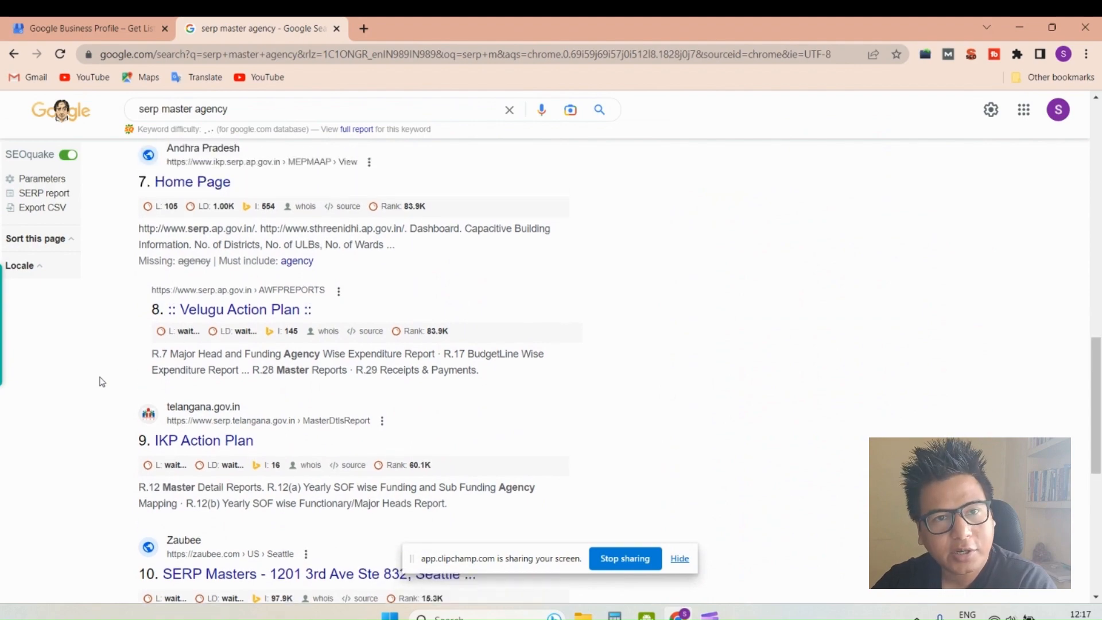
scroll(1023, 334, up, 3)
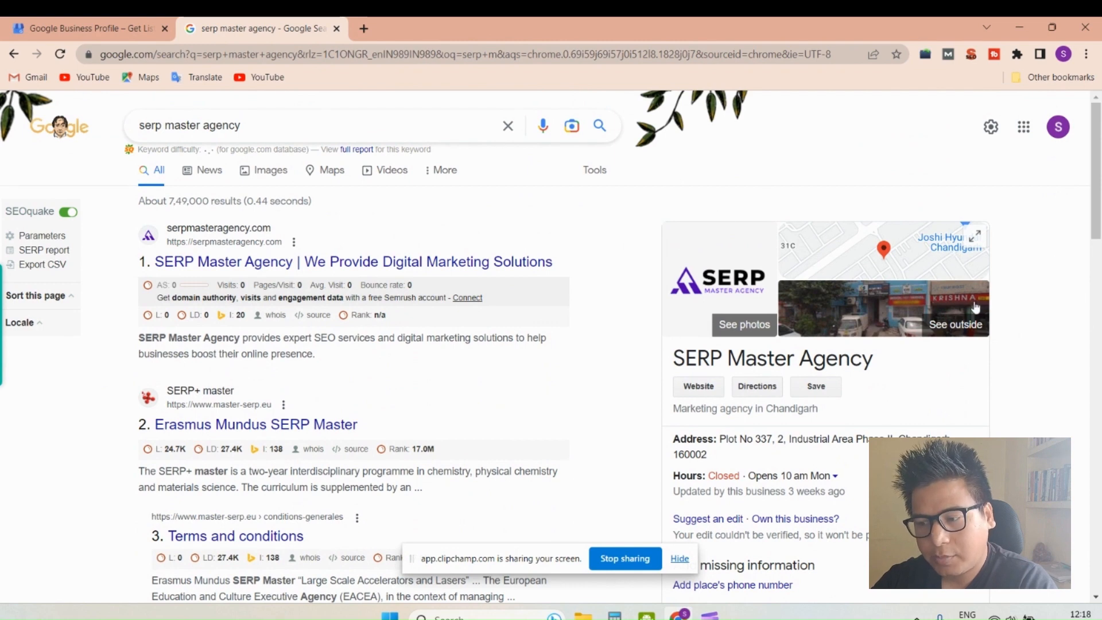
scroll(1013, 402, down, 2)
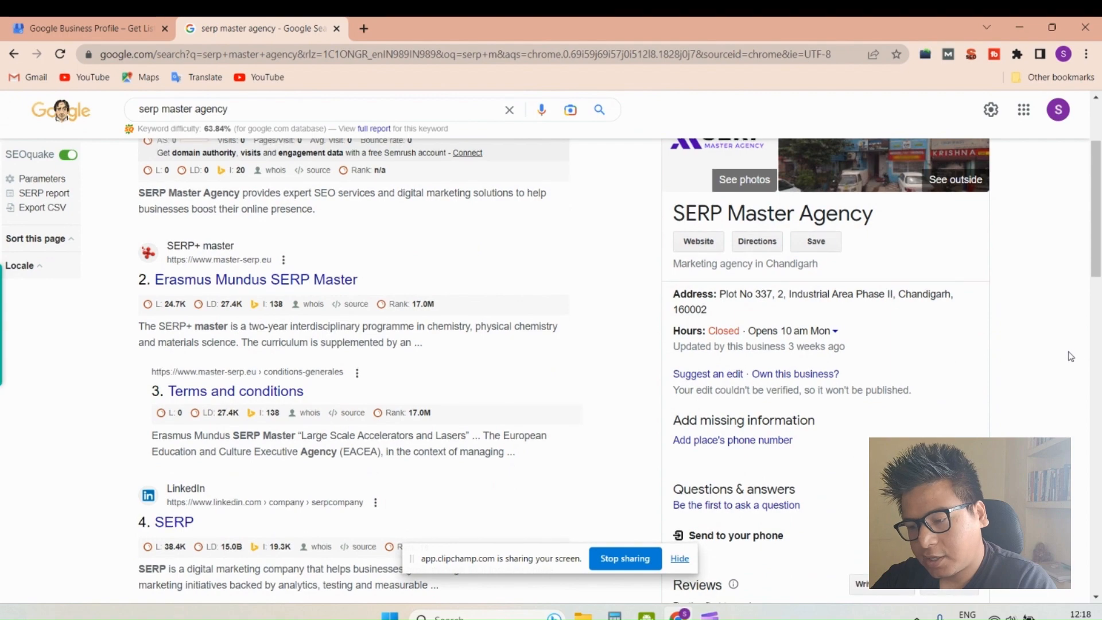
scroll(1068, 357, down, 3)
scroll(1037, 362, up, 5)
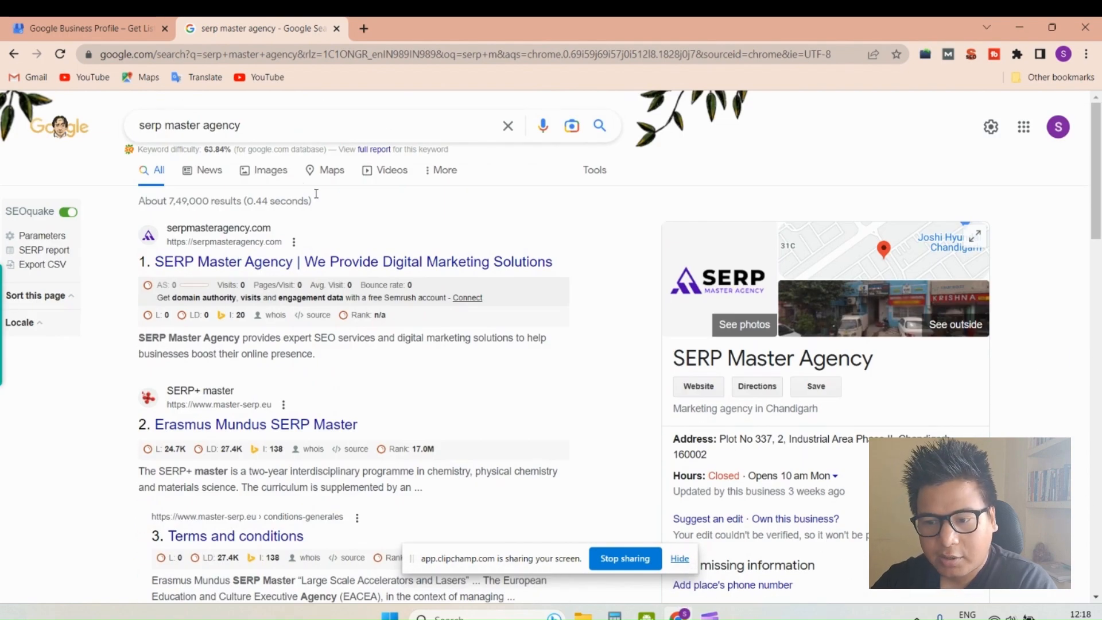
- Show SERP Master Agency in the map results and review its listing details
click(335, 173)
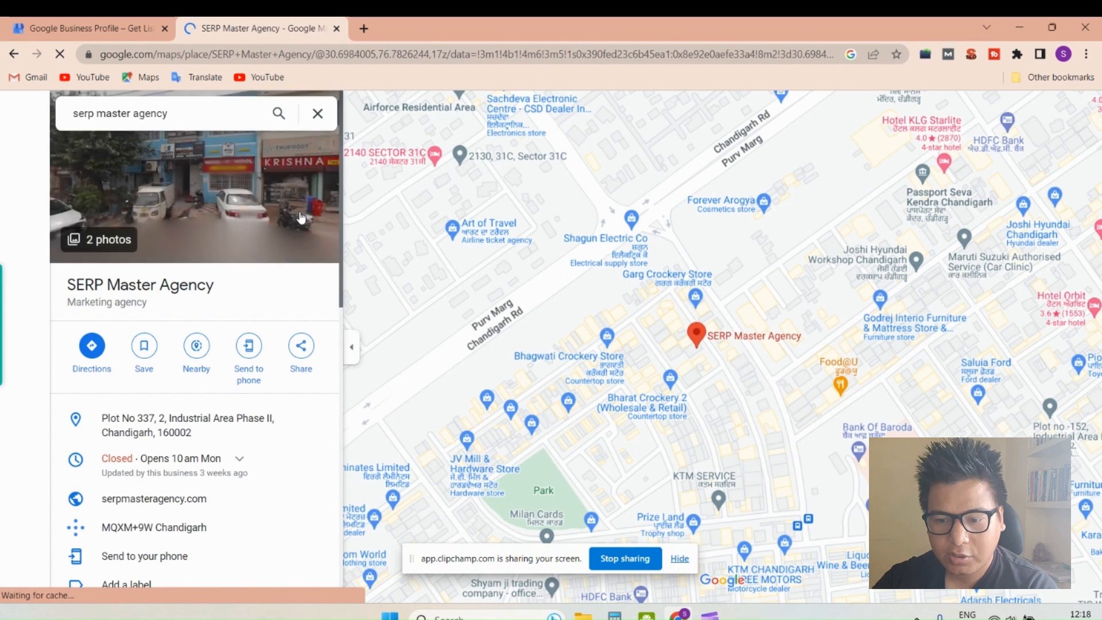
scroll(303, 241, down, 5)
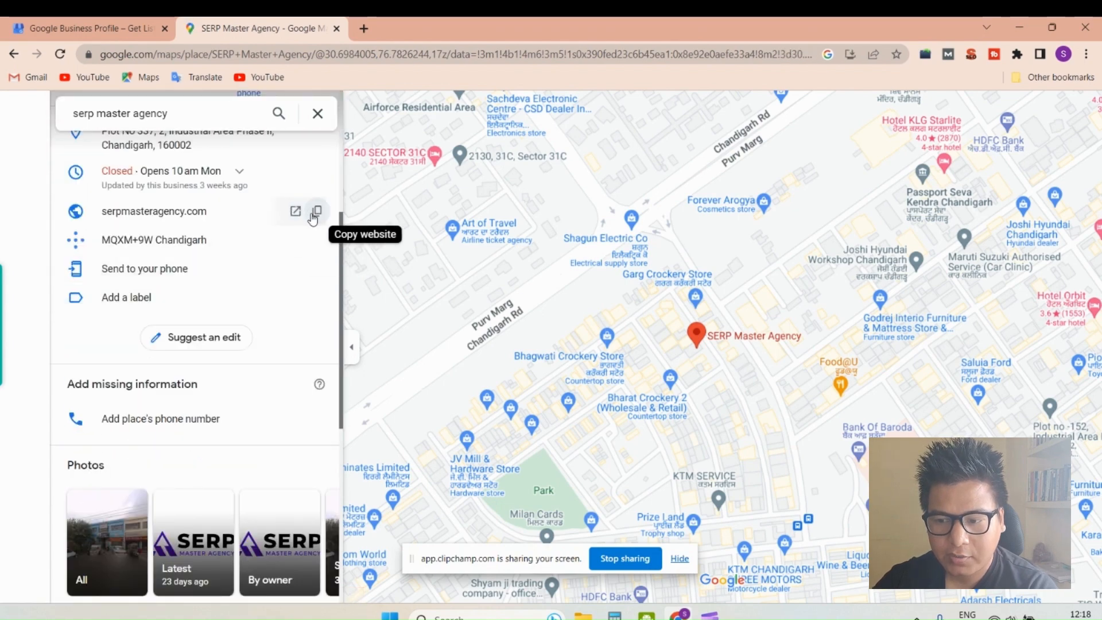
scroll(313, 213, up, 4)
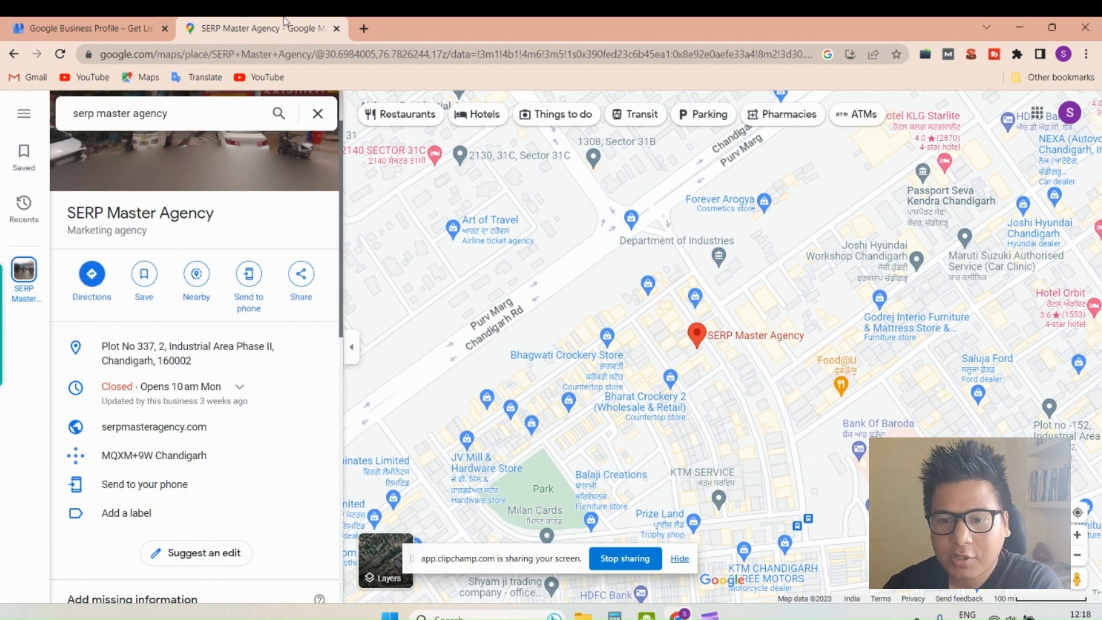
- Close the SERP Master Agency map tab and open the business profile creation form from the Google Business Profile overview page
click(337, 28)
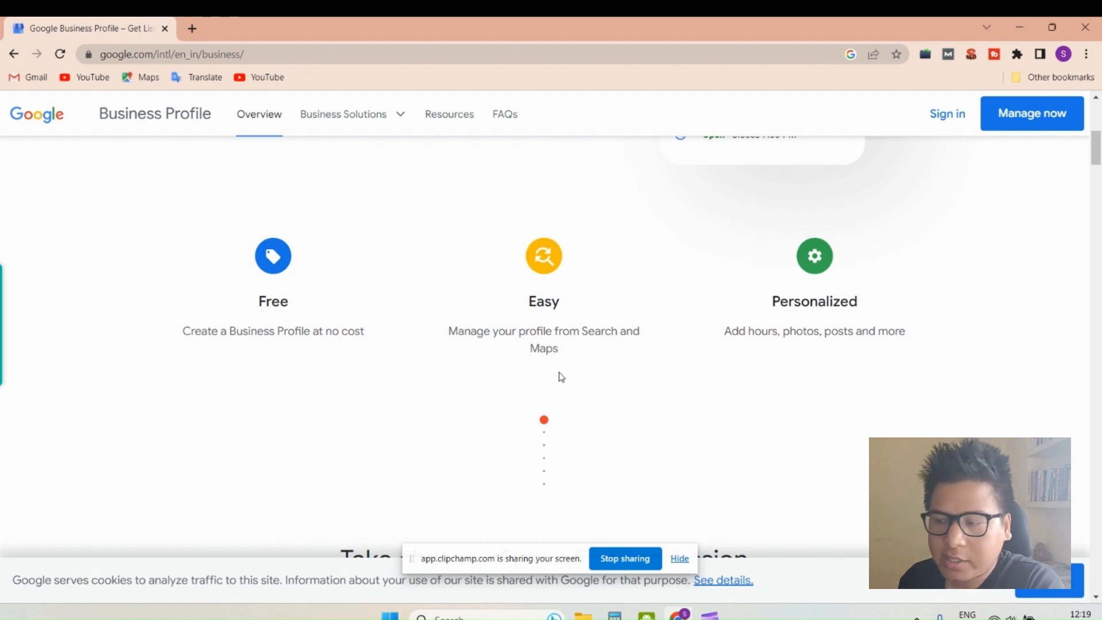
scroll(603, 359, up, 7)
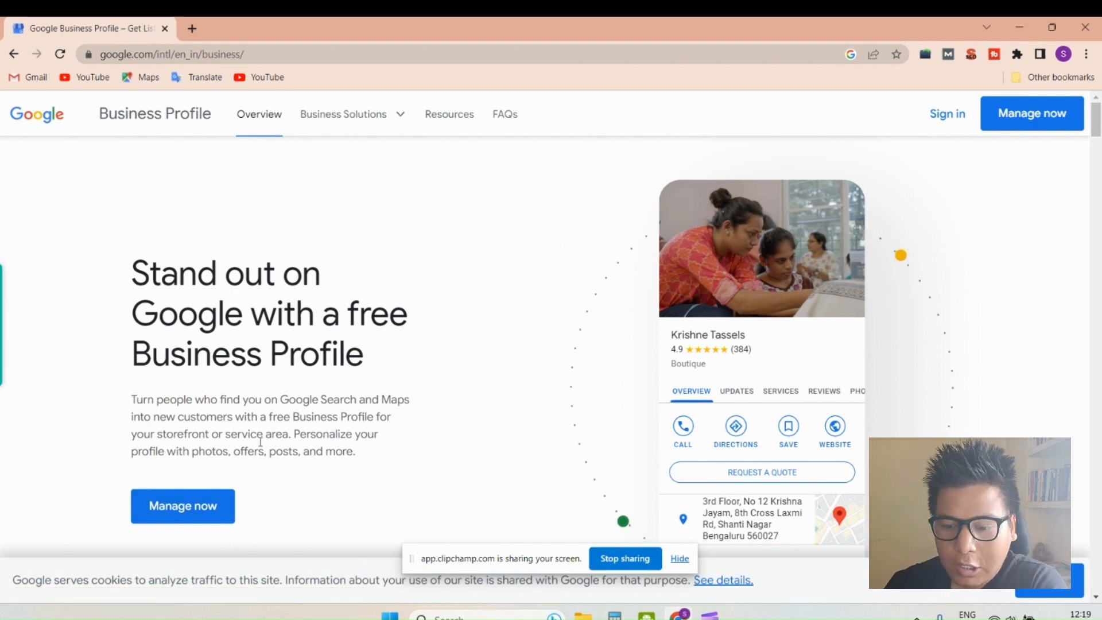
click(182, 525)
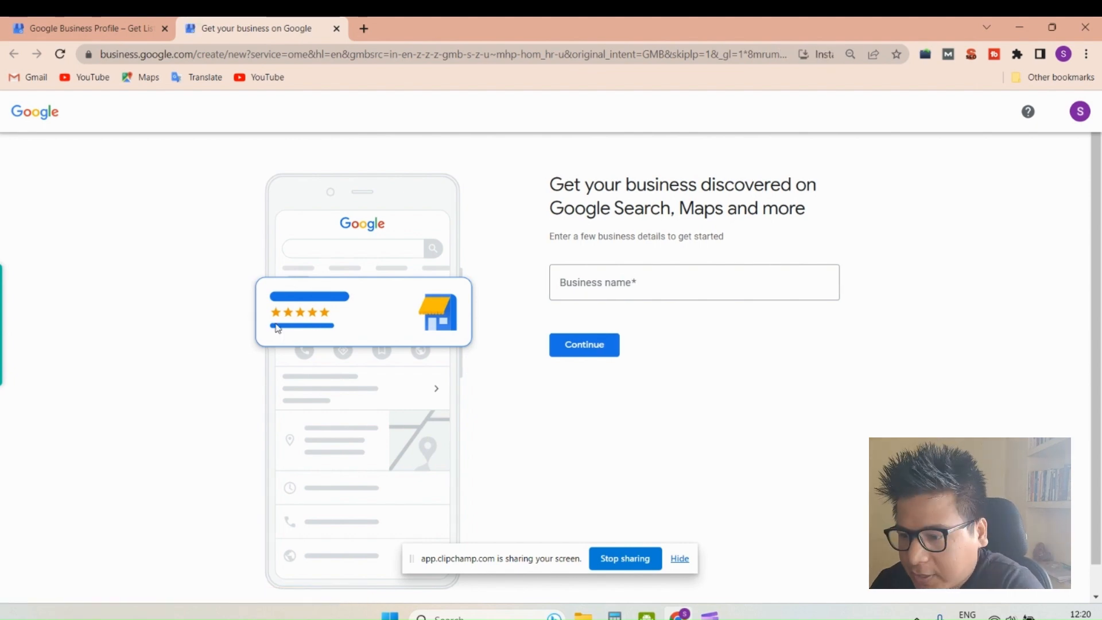
click(1024, 25)
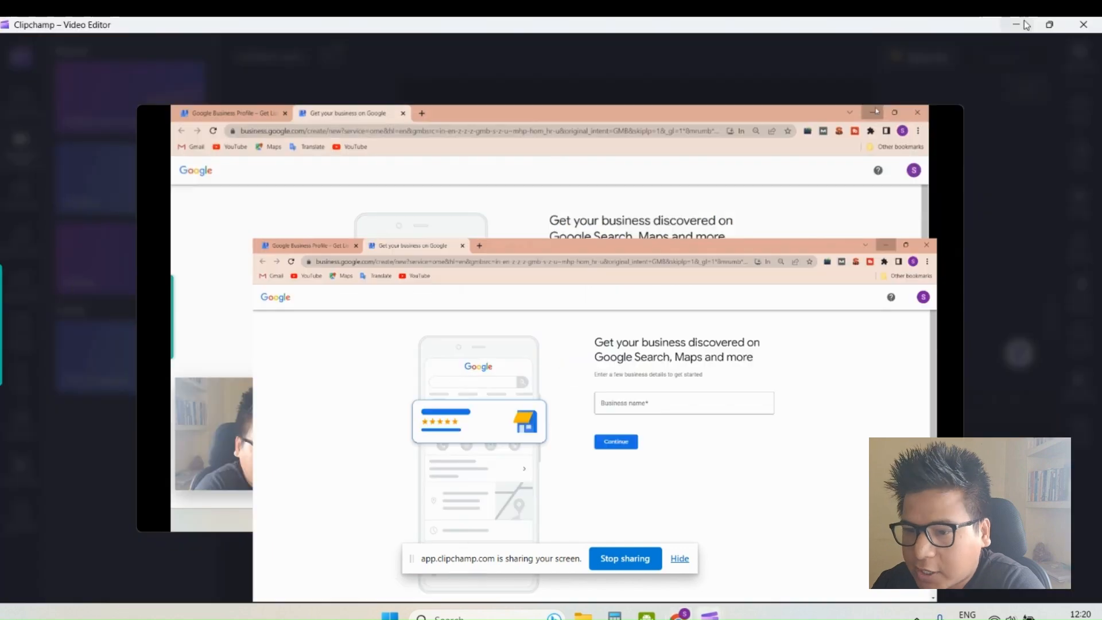
click(1023, 25)
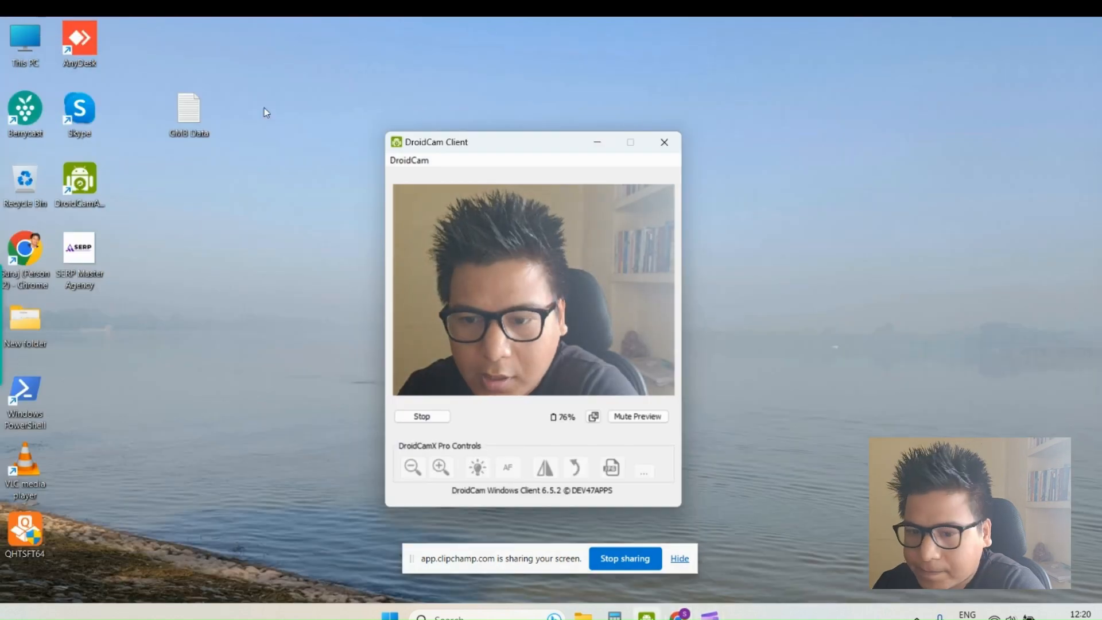
double_click(191, 118)
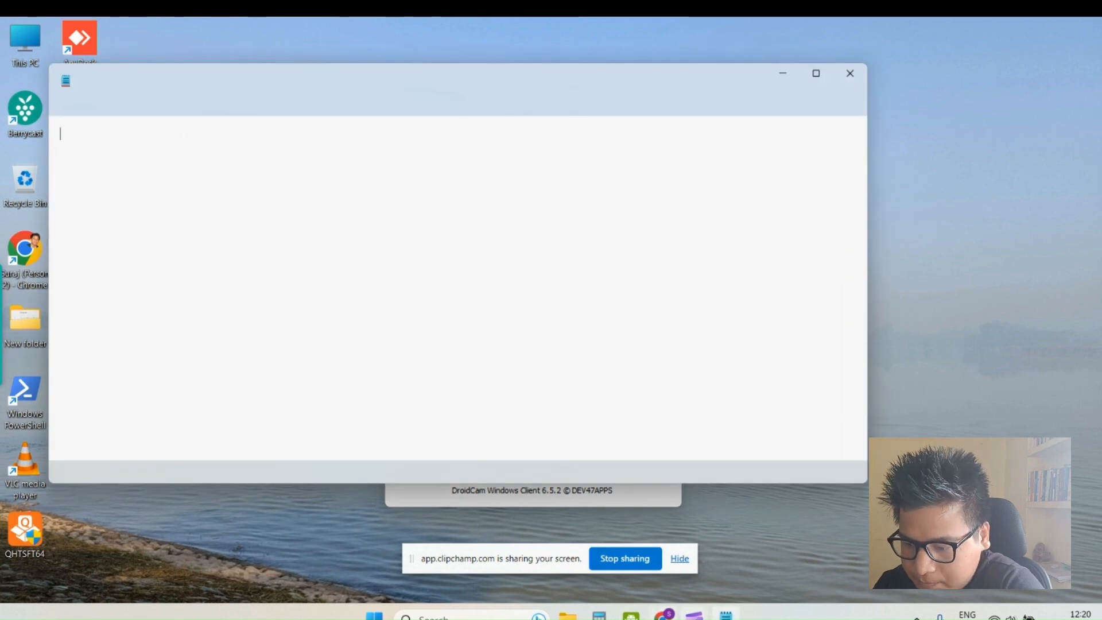
click(663, 615)
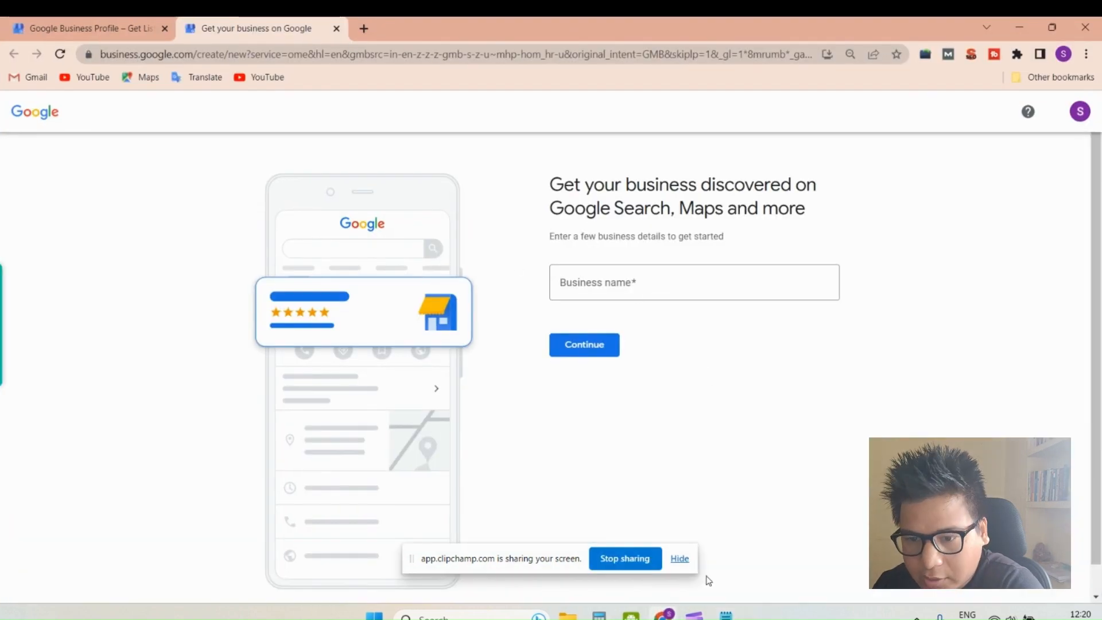
click(727, 615)
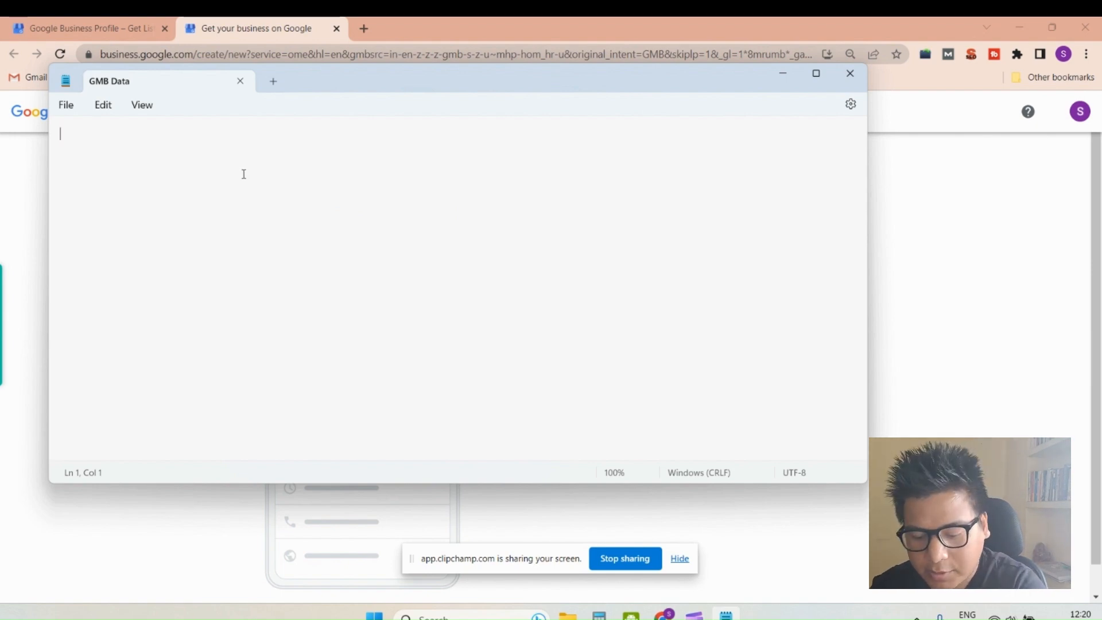
text(Business Nam)
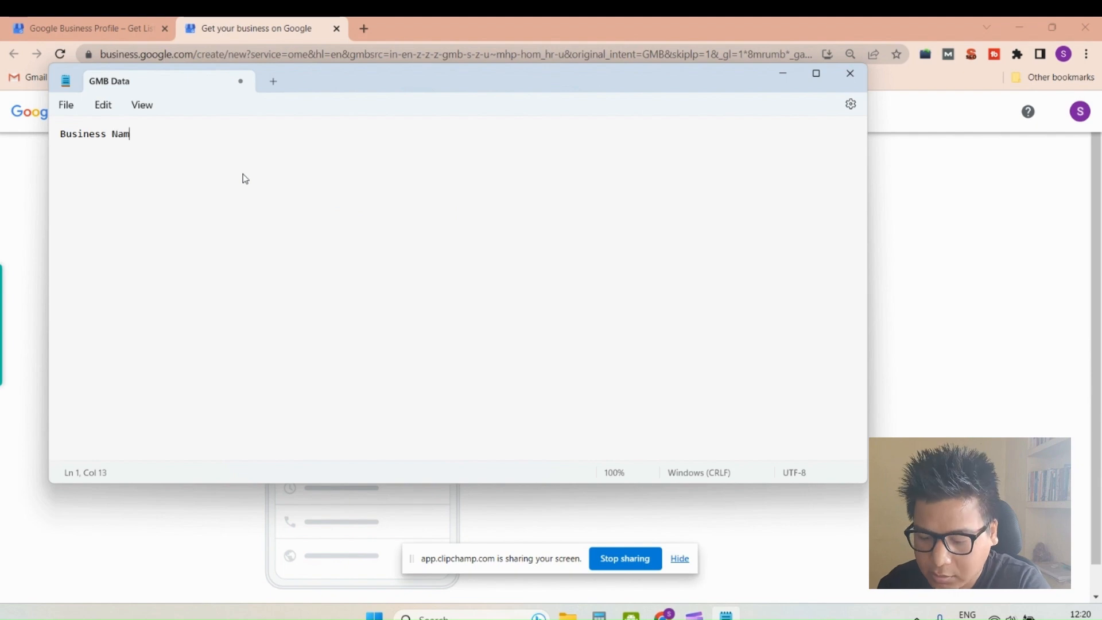
text(e:)
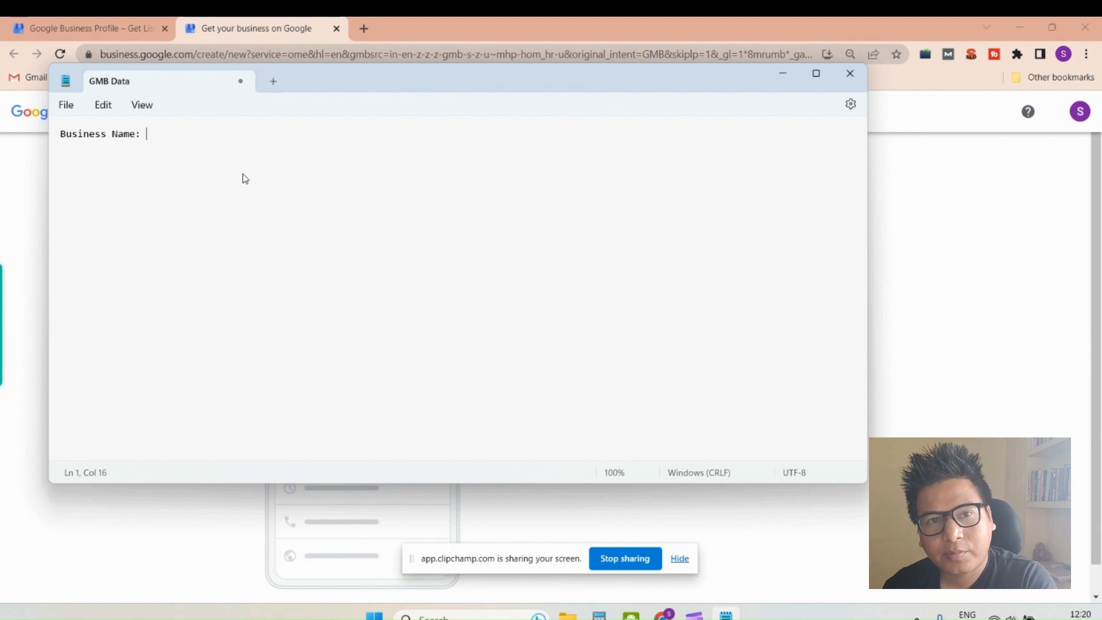
key(ctrl+a)
key(BackSpace)
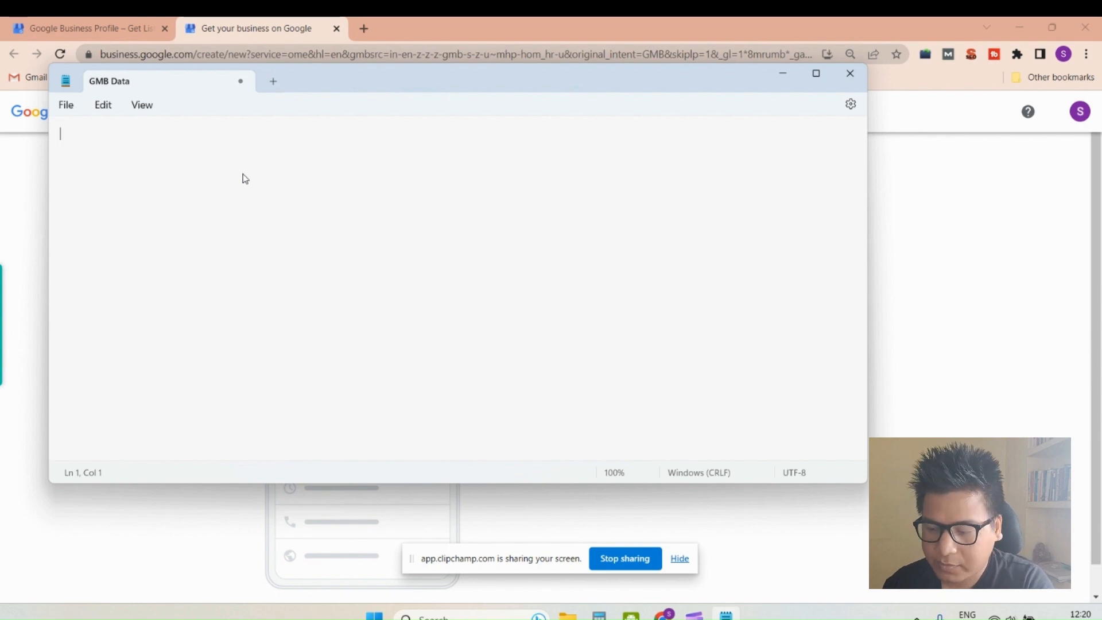
click(850, 72)
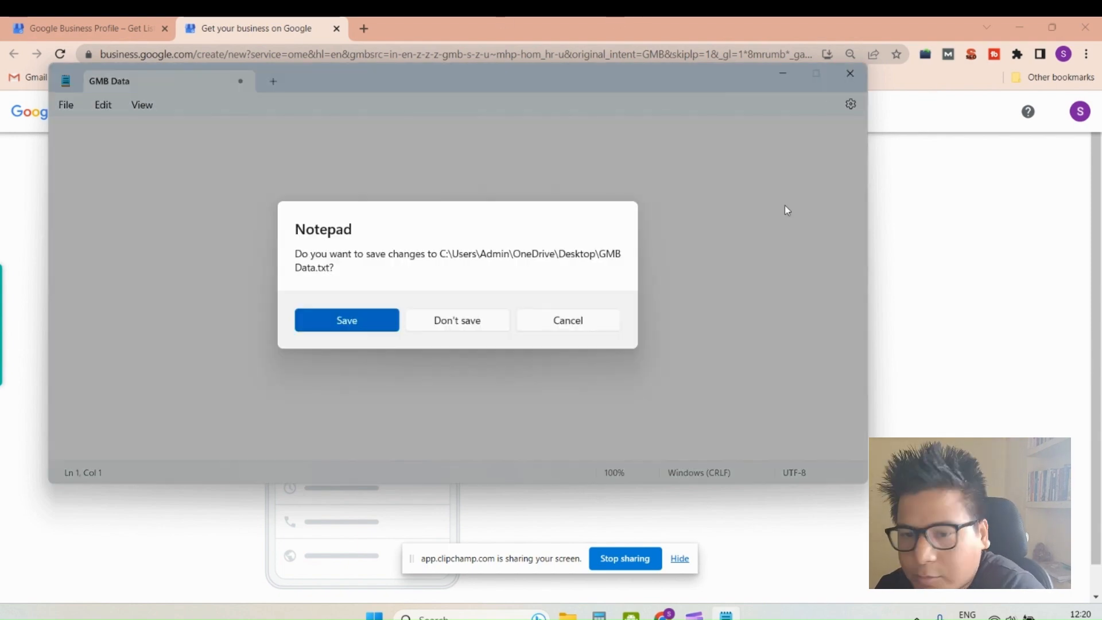
click(455, 323)
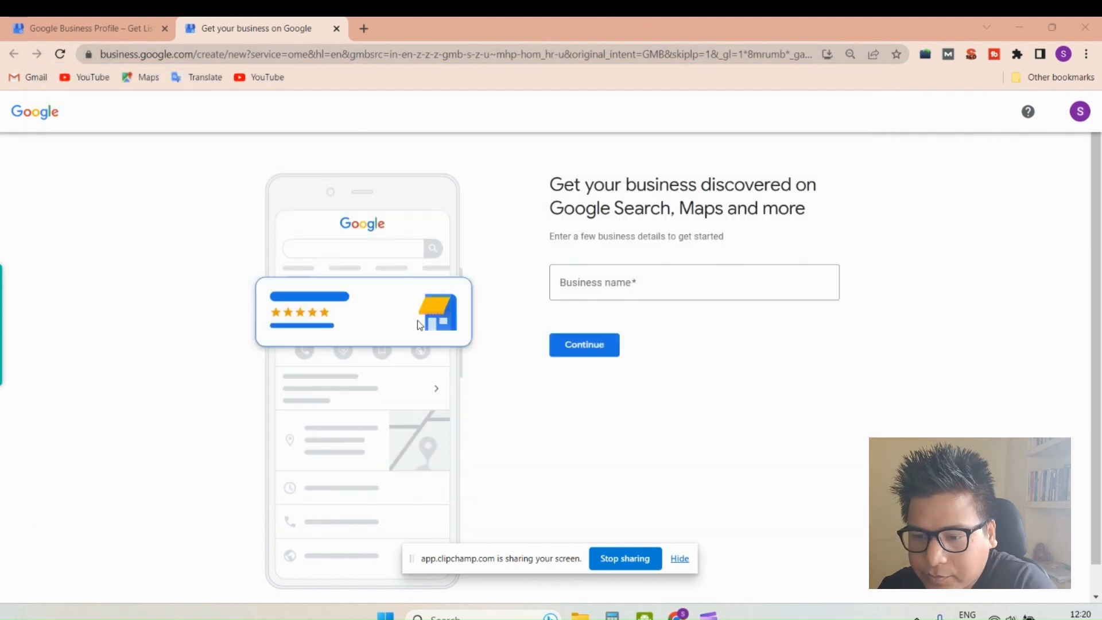
- Enter "SEO Company in Chandigarh" as the business name
click(638, 286)
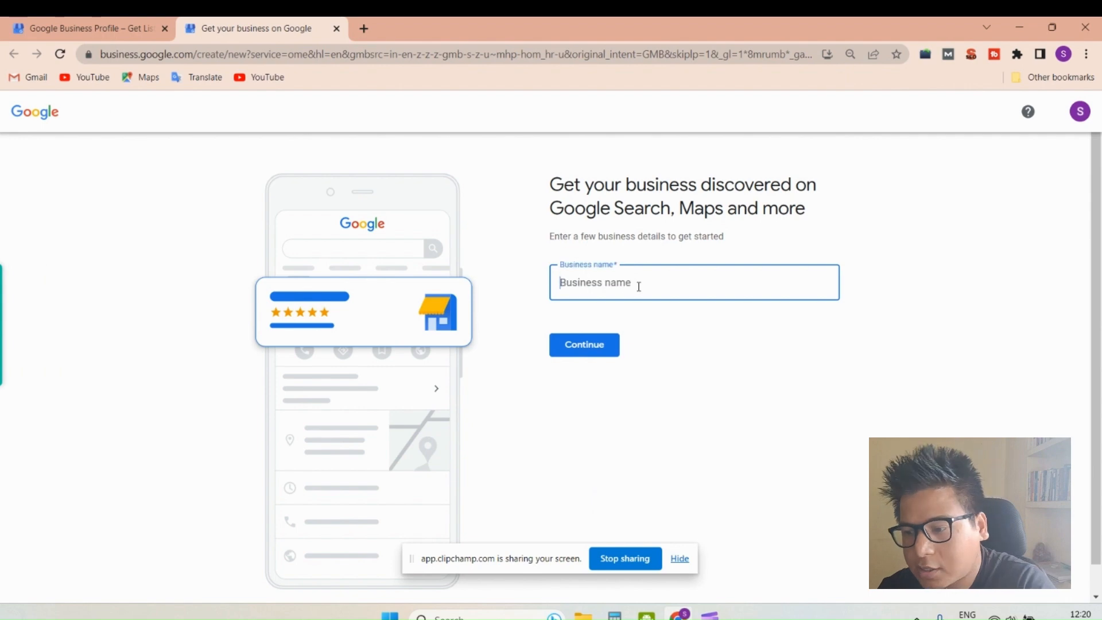
text(Seo)
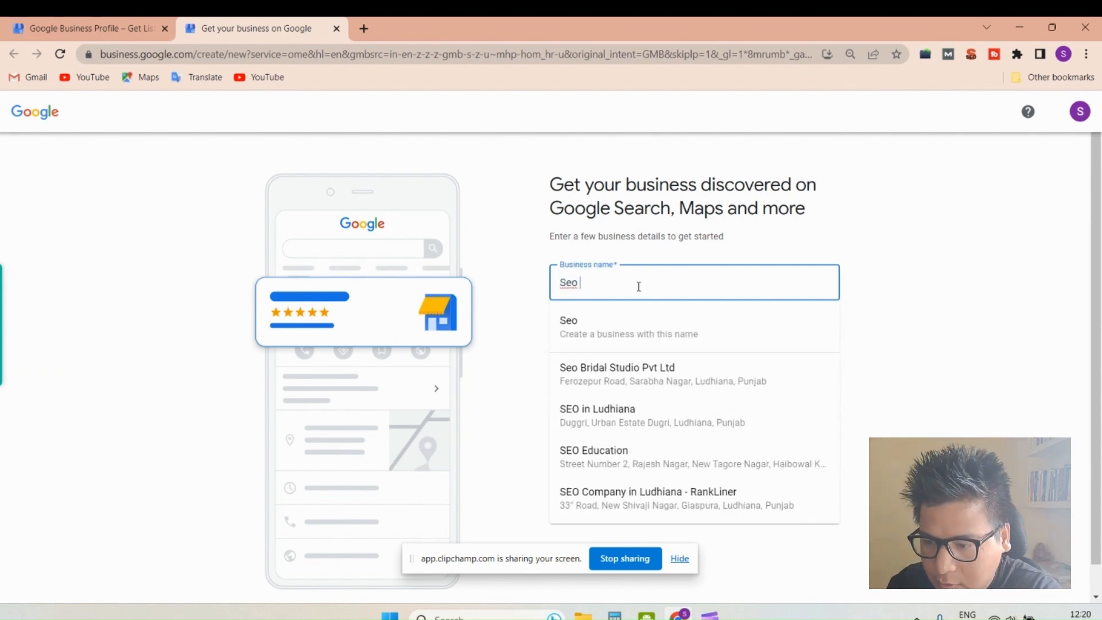
key(BackSpace)
key(BackSpace)
text(EO)
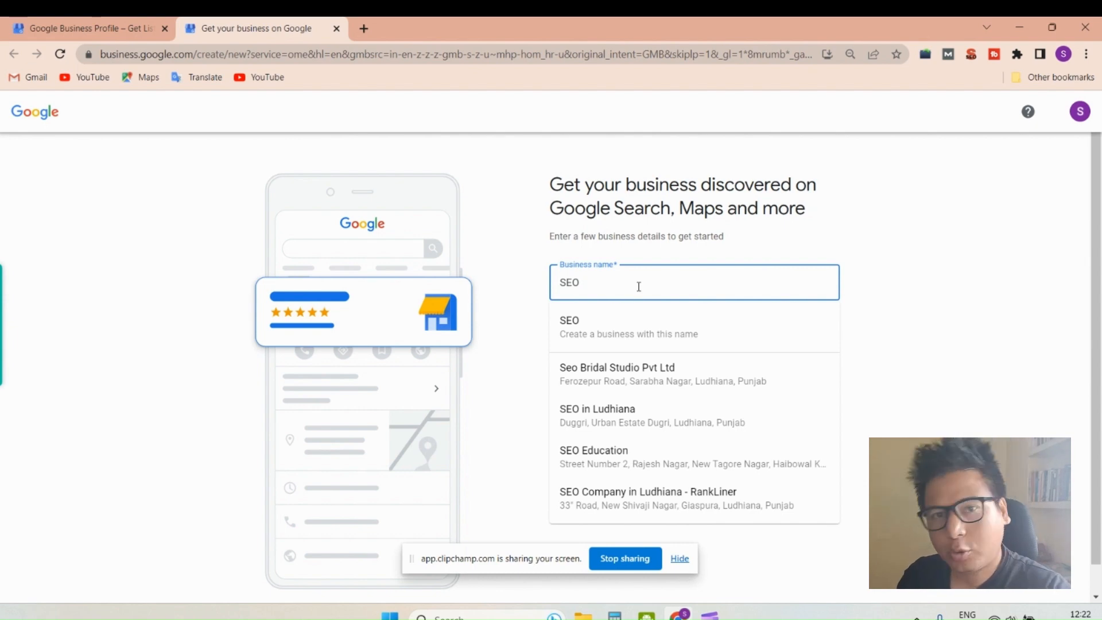
text(Compa)
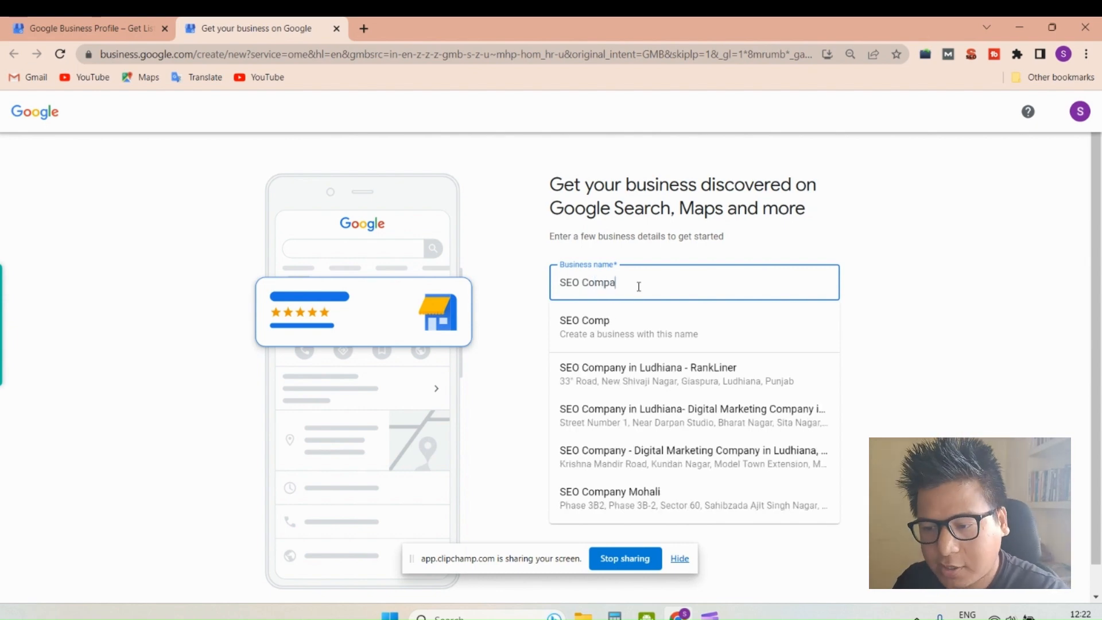
text(ny in)
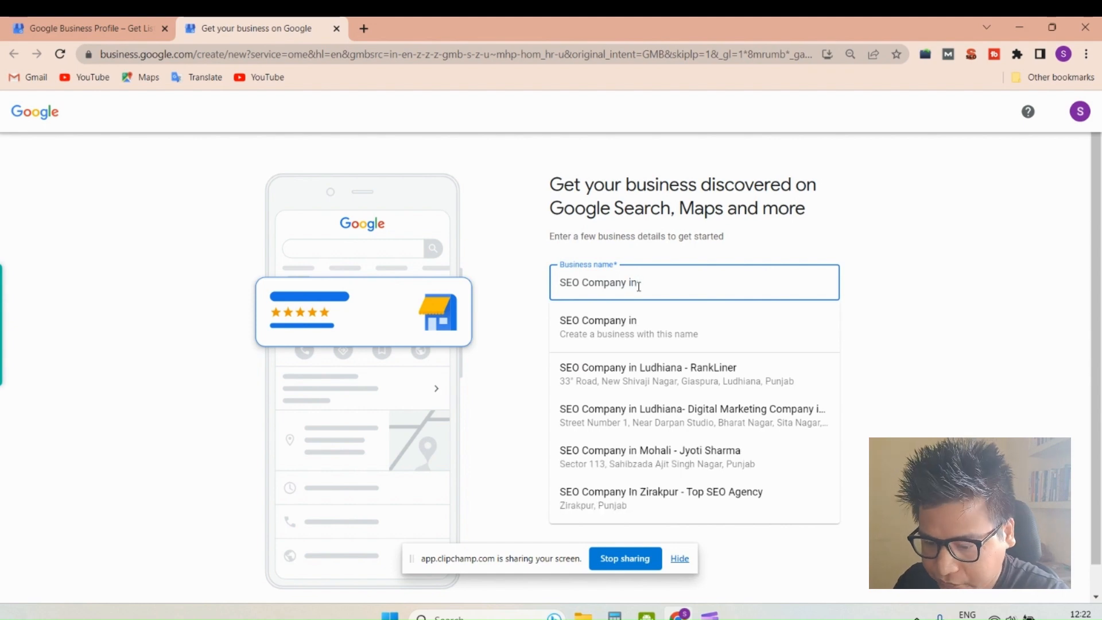
text( Chandi)
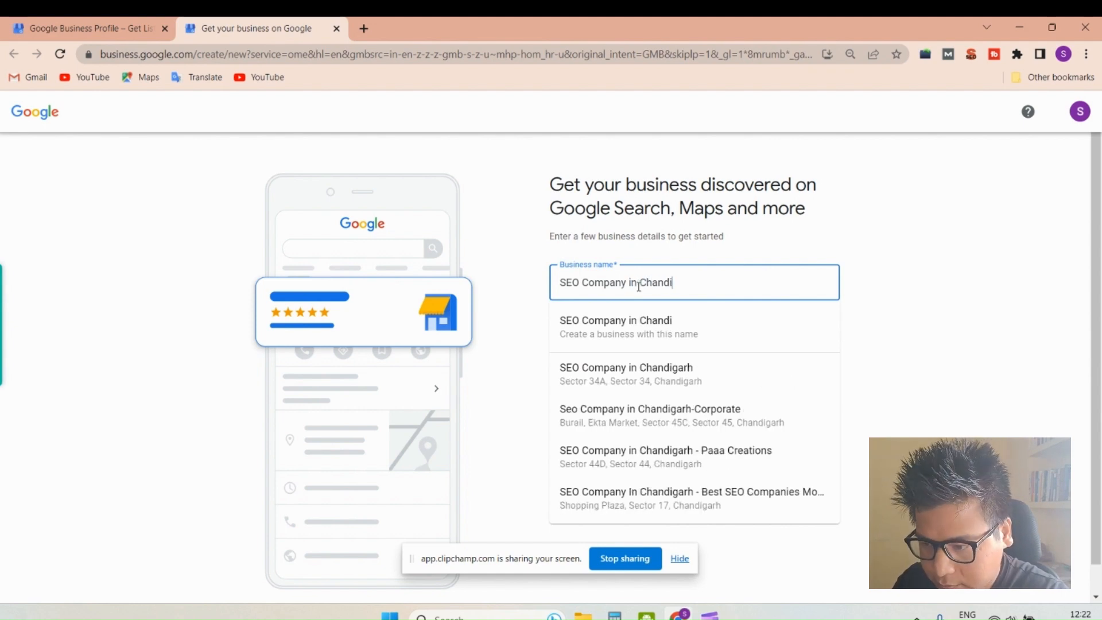
text(garh)
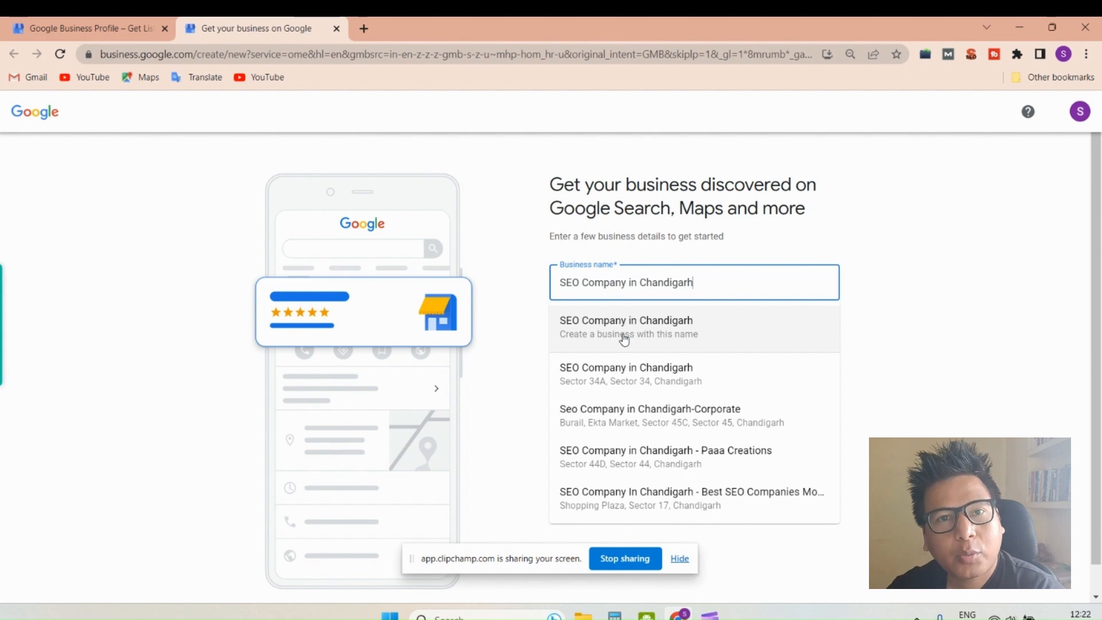
- Replace the business name with "SERP Master" to look for matching existing businesses
triple_click(673, 285)
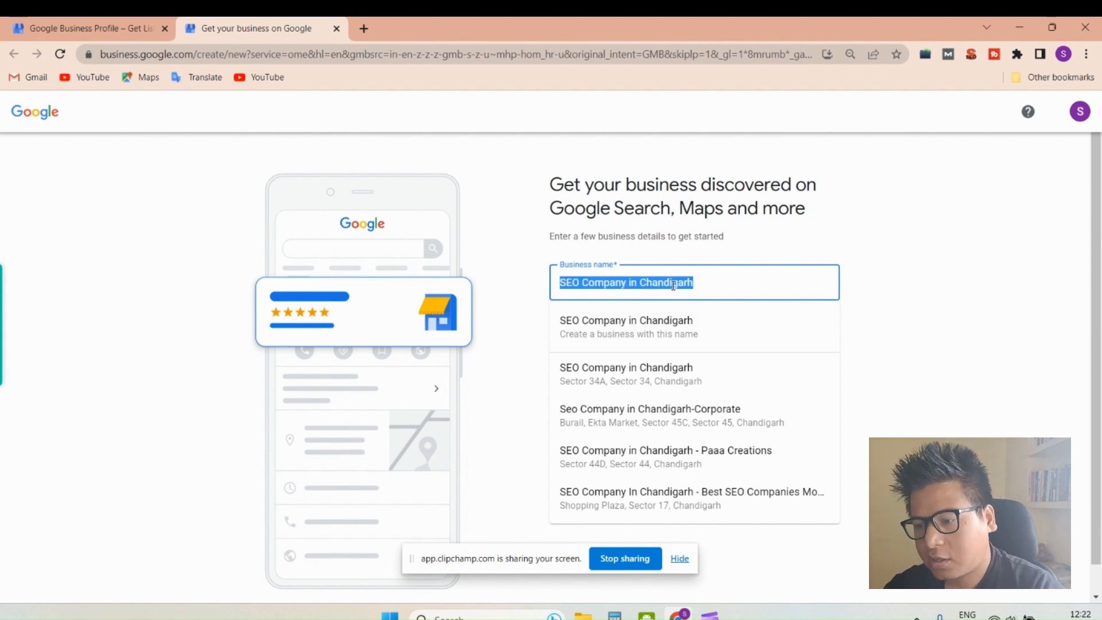
text(SERP M)
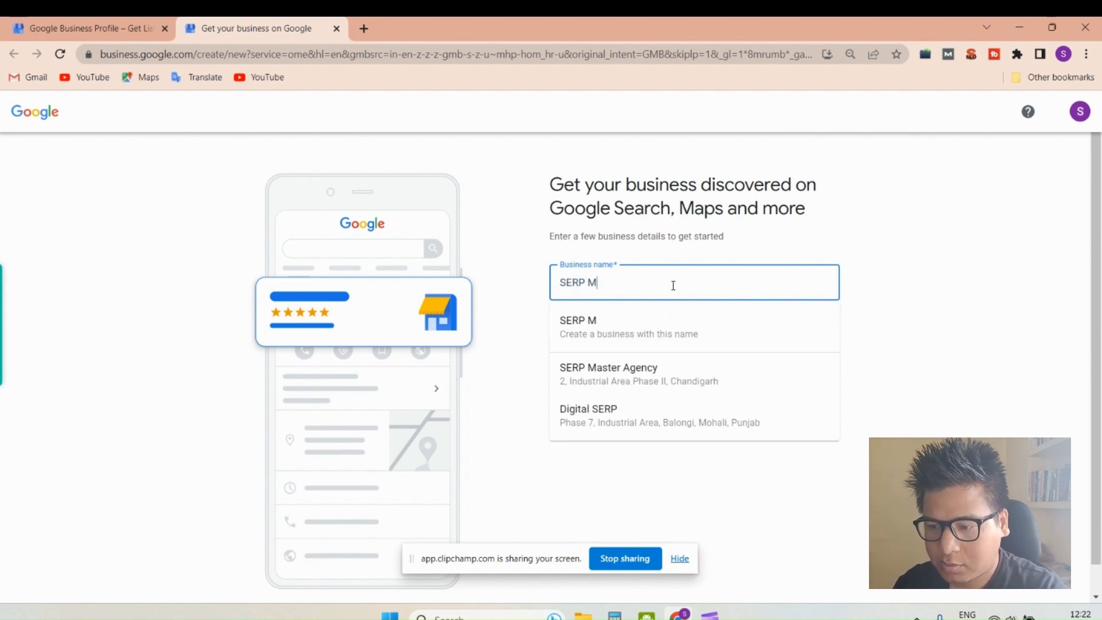
text(aster)
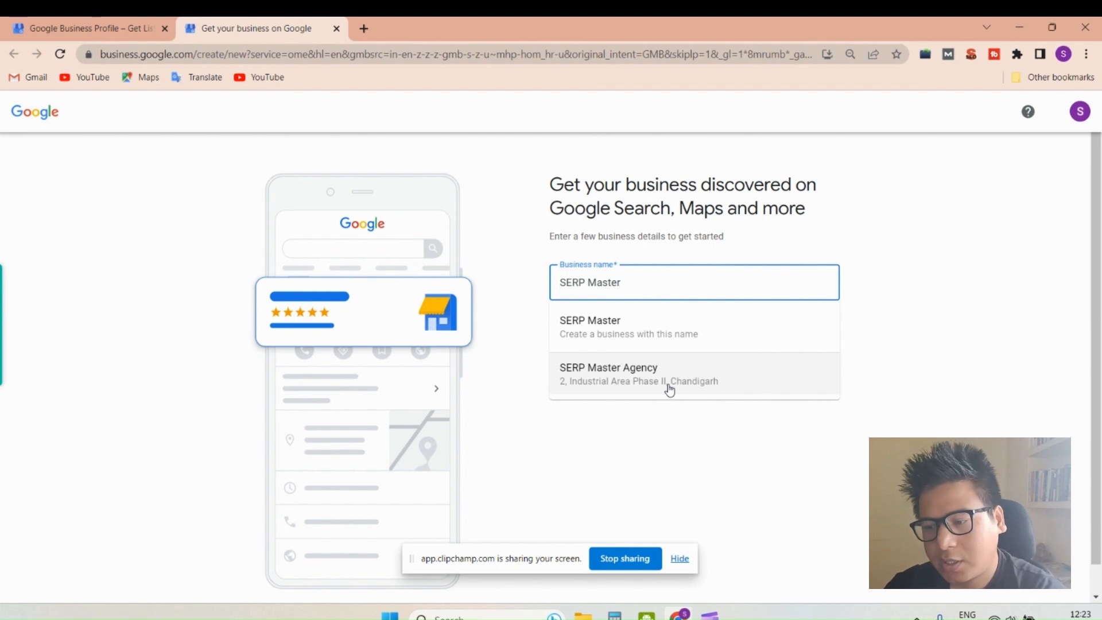
- Change the business name to "SEO Company in Chandigarh", with a capital C in Company, and close the suggestions
triple_click(667, 278)
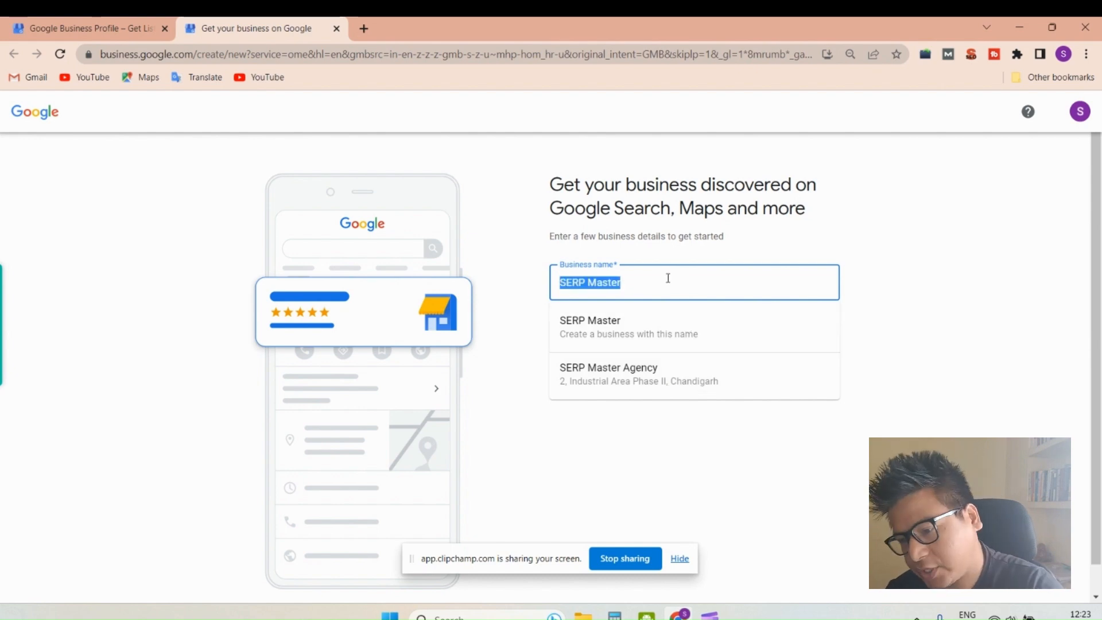
text(E)
key(BackSpace)
text(SEI)
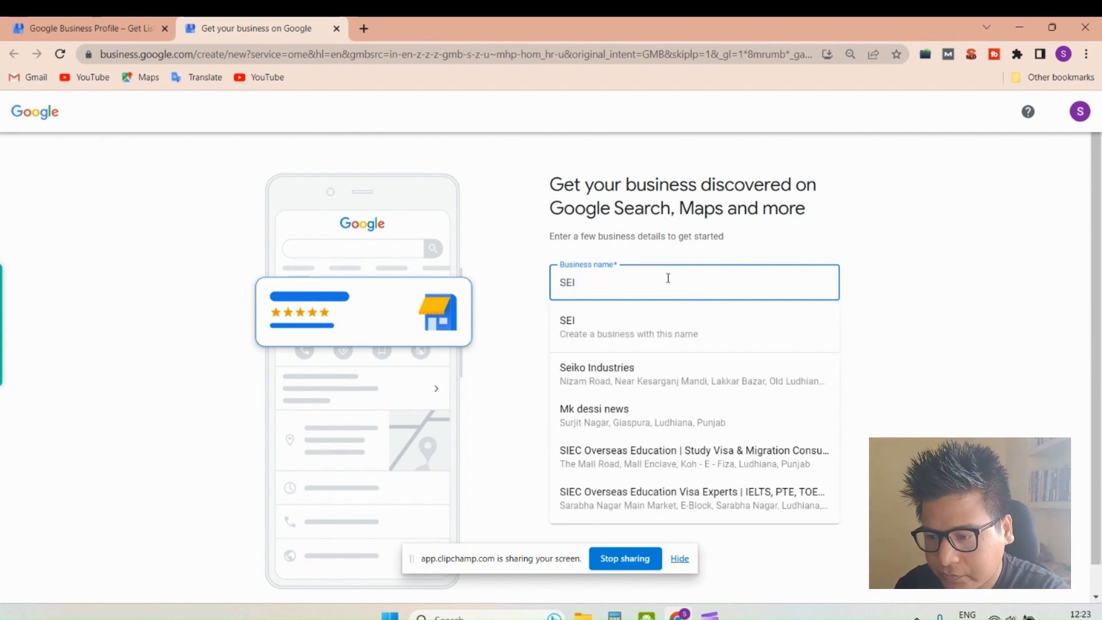
key(BackSpace)
text(O)
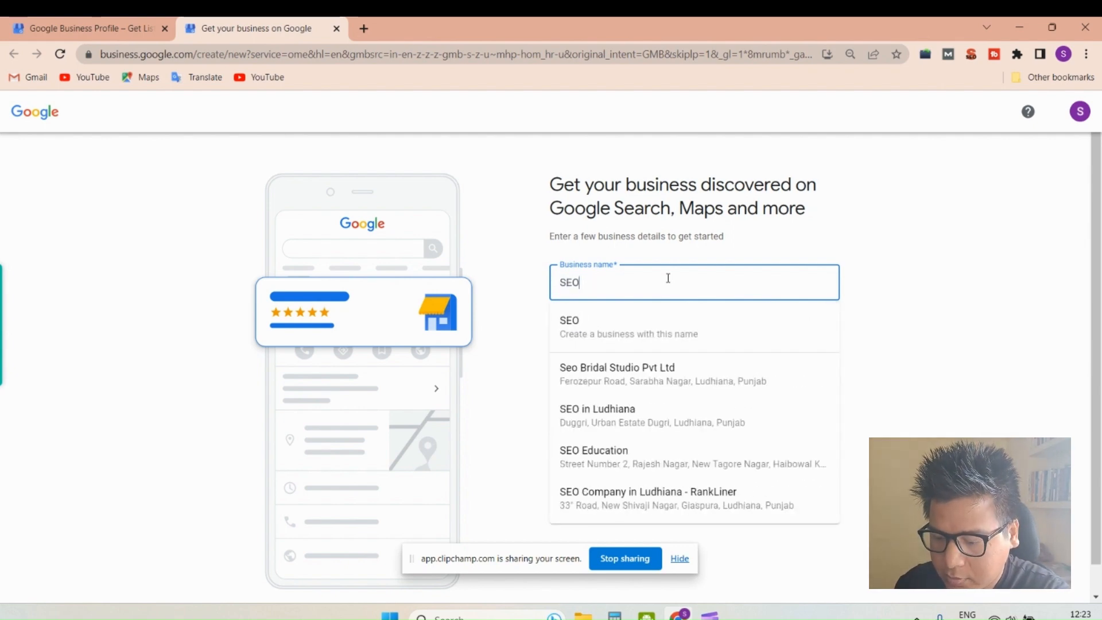
text( company in CHAN)
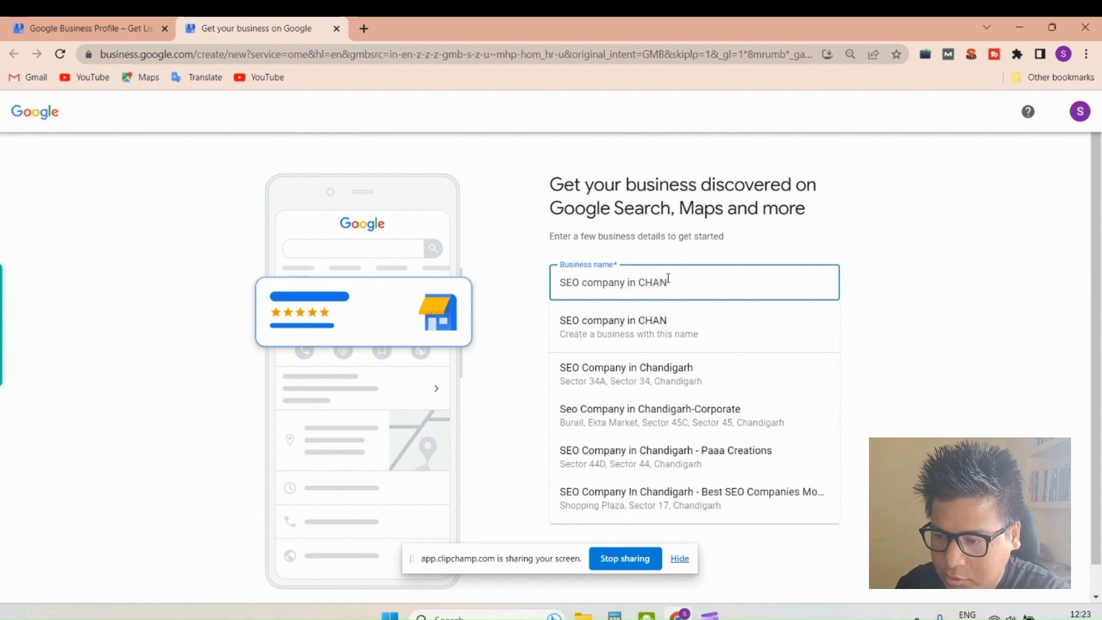
key(BackSpace)
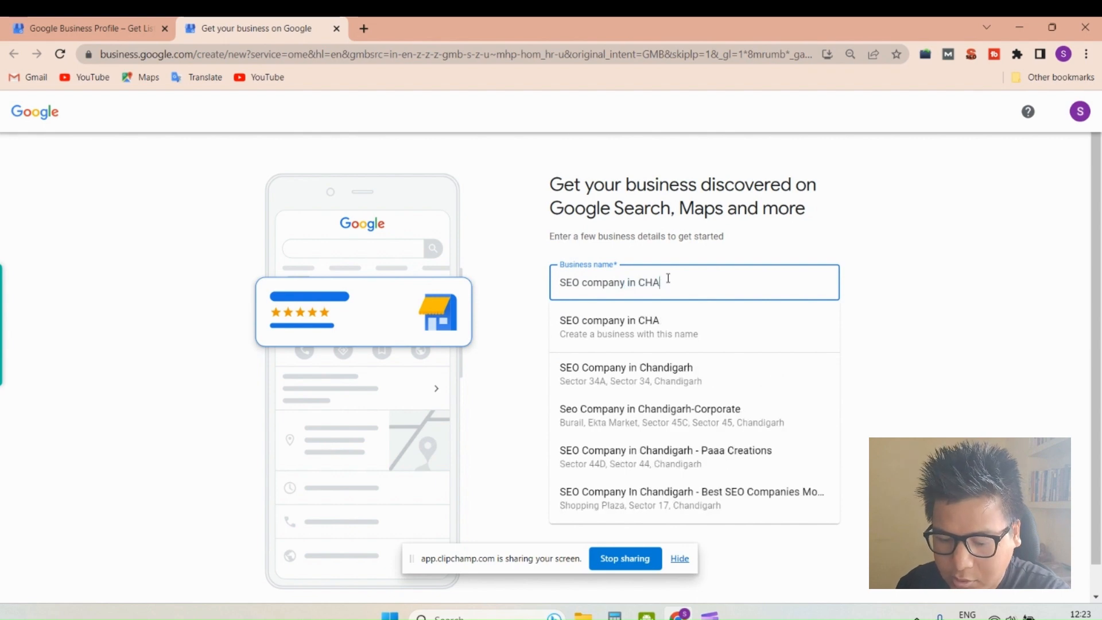
key(BackSpace)
key(BackSpace)
text(HANDI)
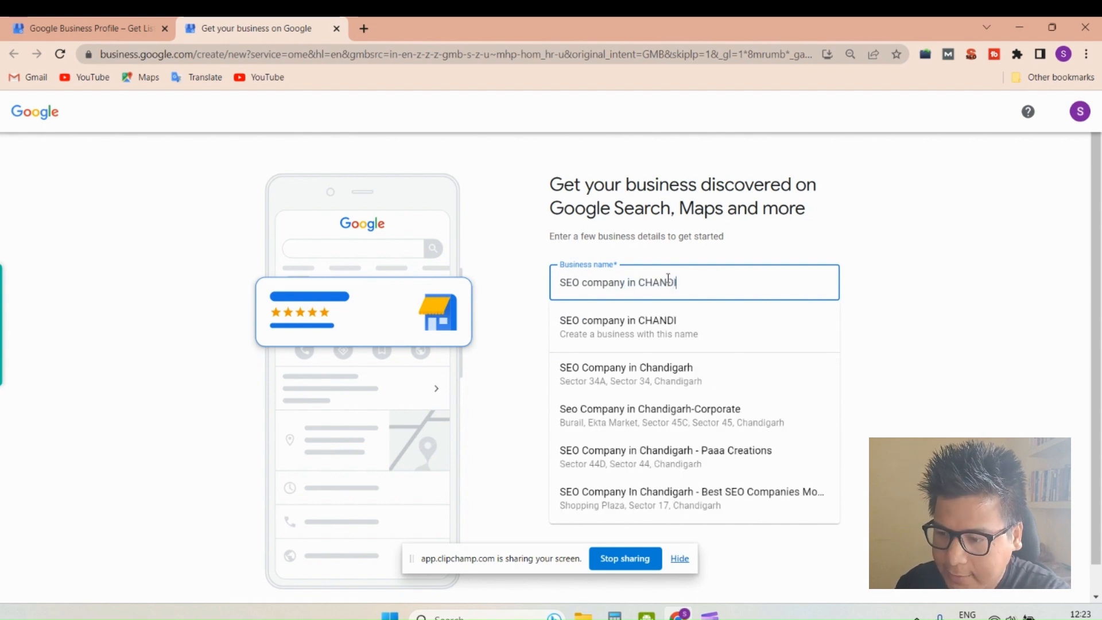
key(BackSpace)
key(BackSpace)
key(BackSpace)
key(BackSpace)
key(BackSpace)
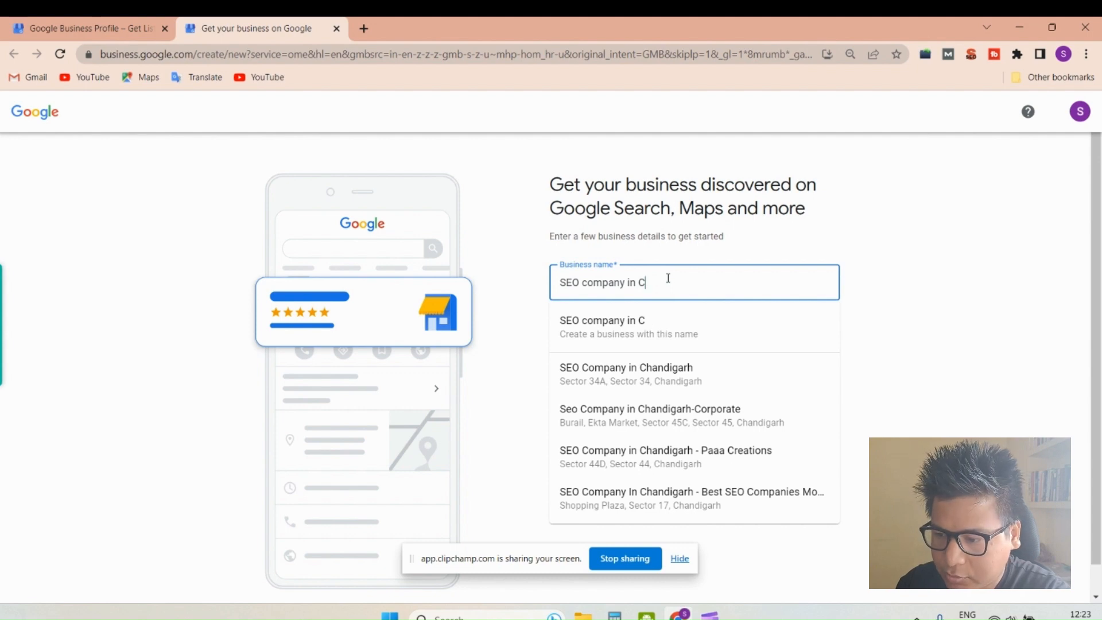
text(handigarh)
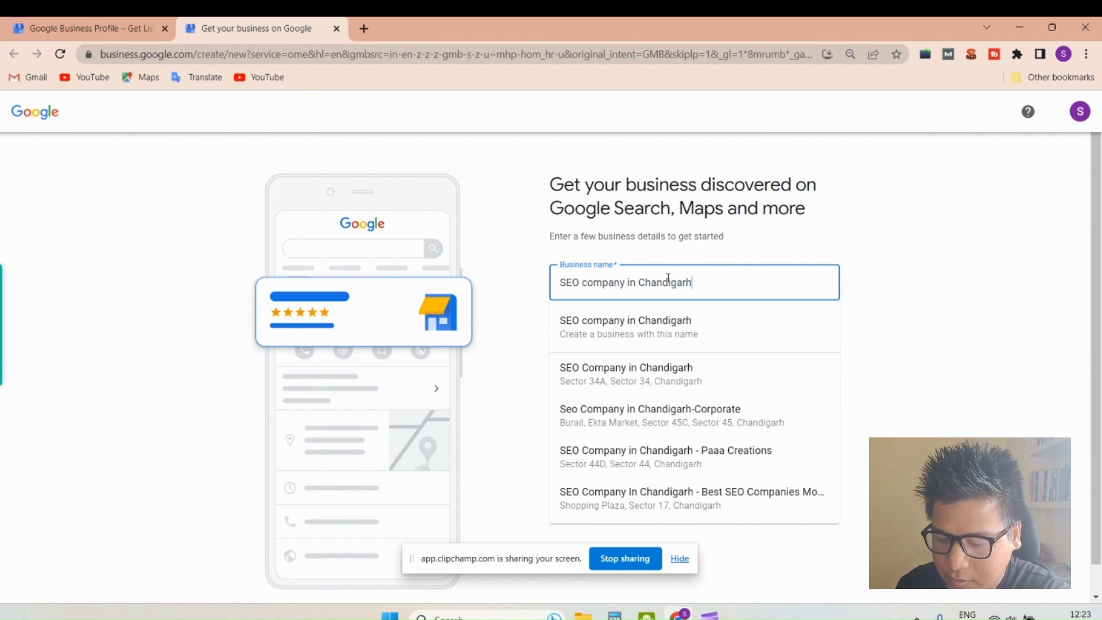
drag(589, 287, 583, 288)
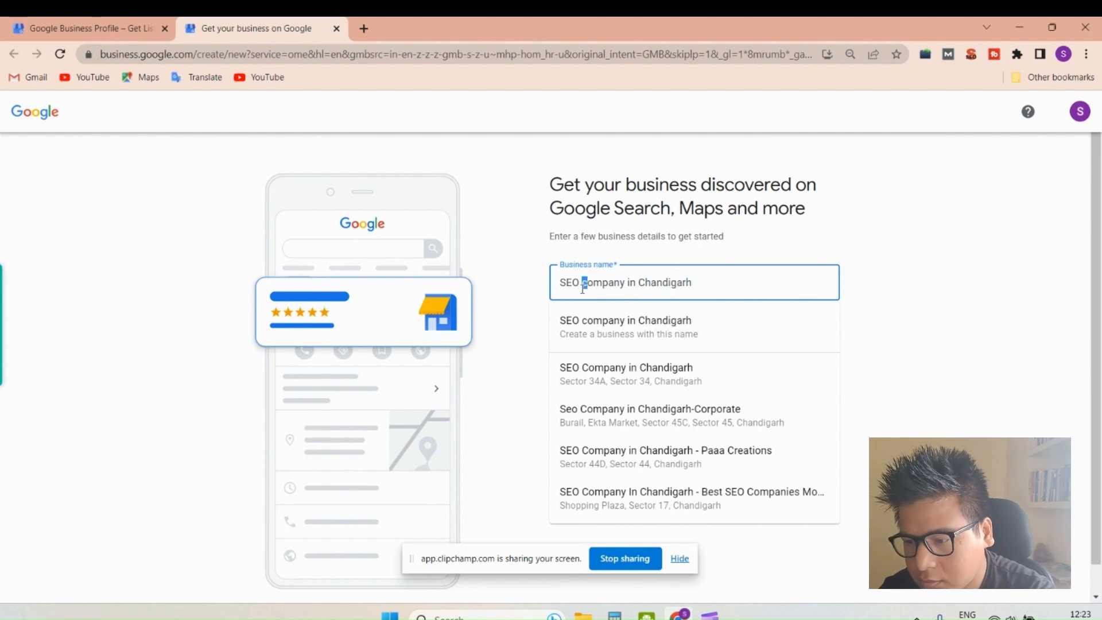
text(C)
click(646, 253)
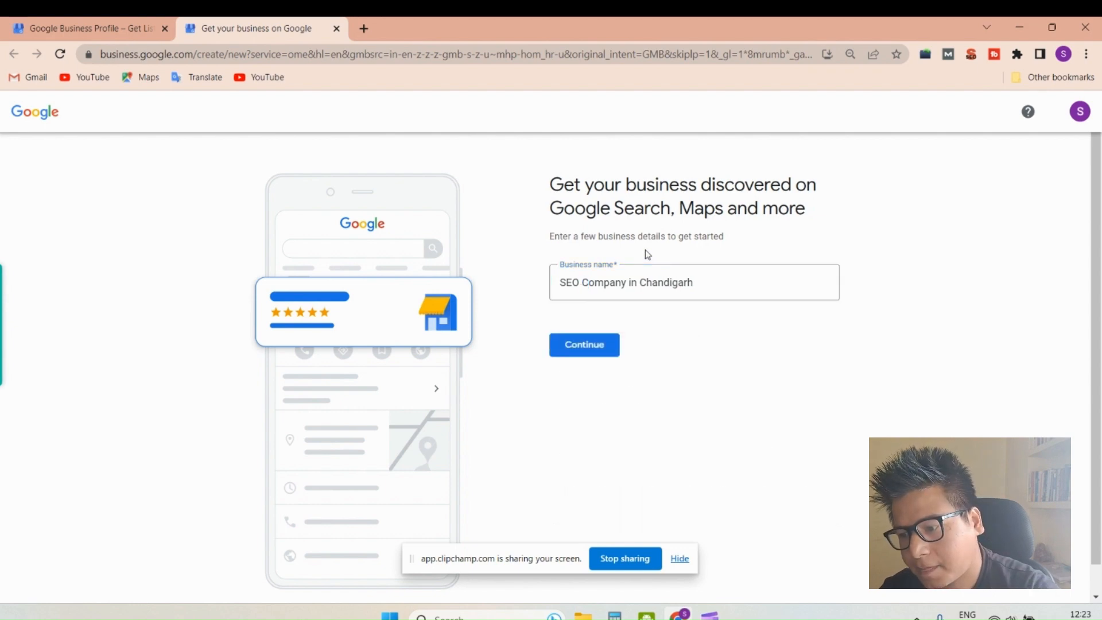
- Submit the business name, choose Service business as the only business type, and continue to the category form
click(584, 352)
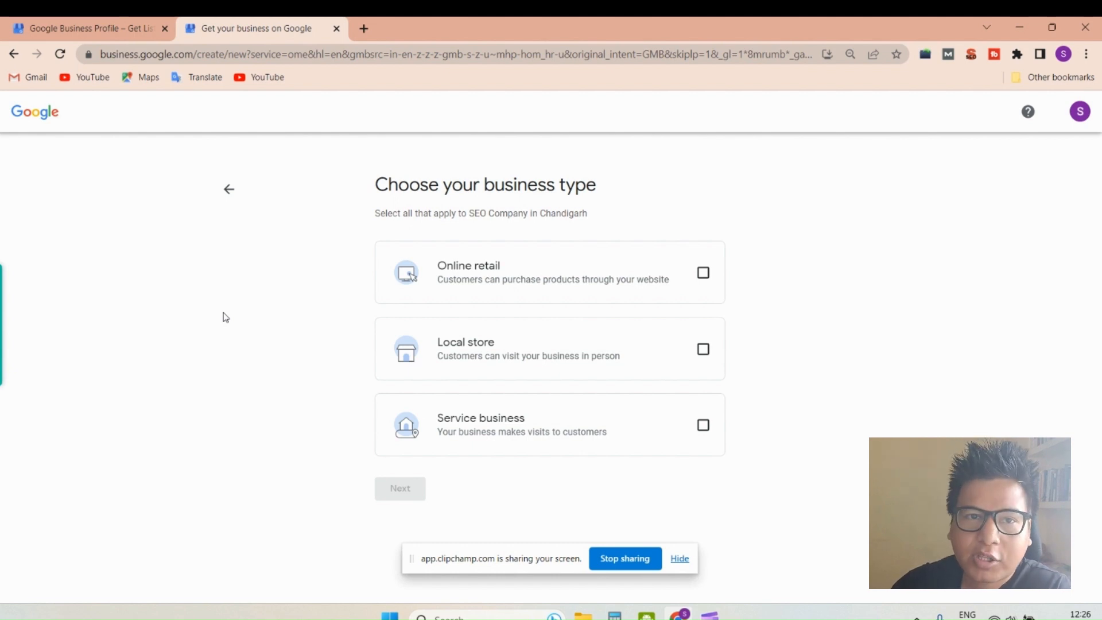
click(704, 426)
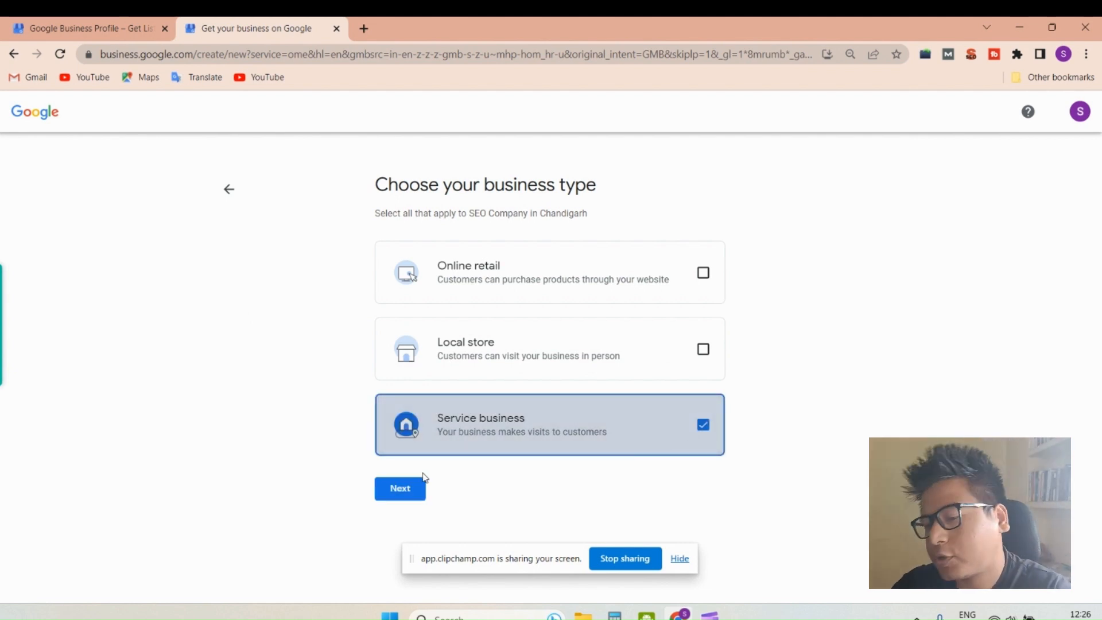
click(402, 489)
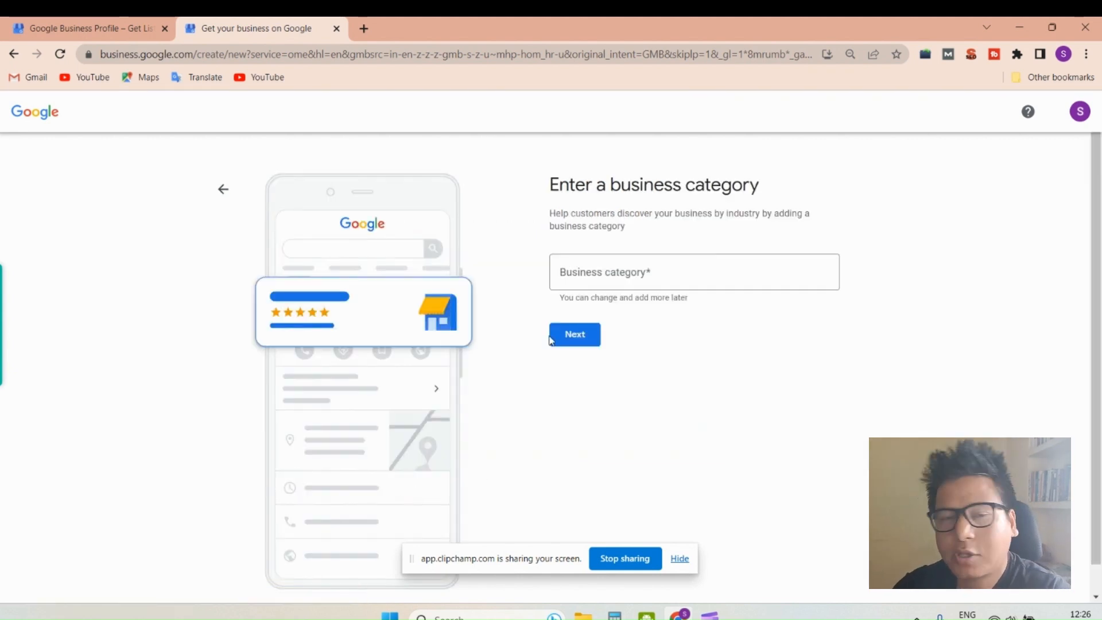
- Look up "mark" in the business categories and choose Marketing agency
click(608, 273)
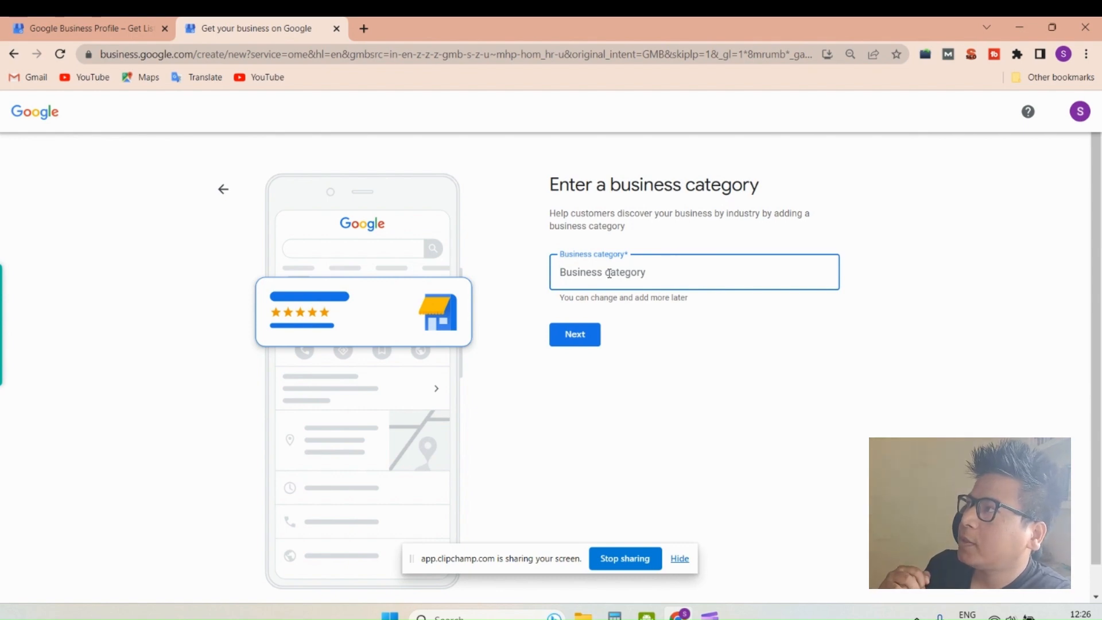
text(mark)
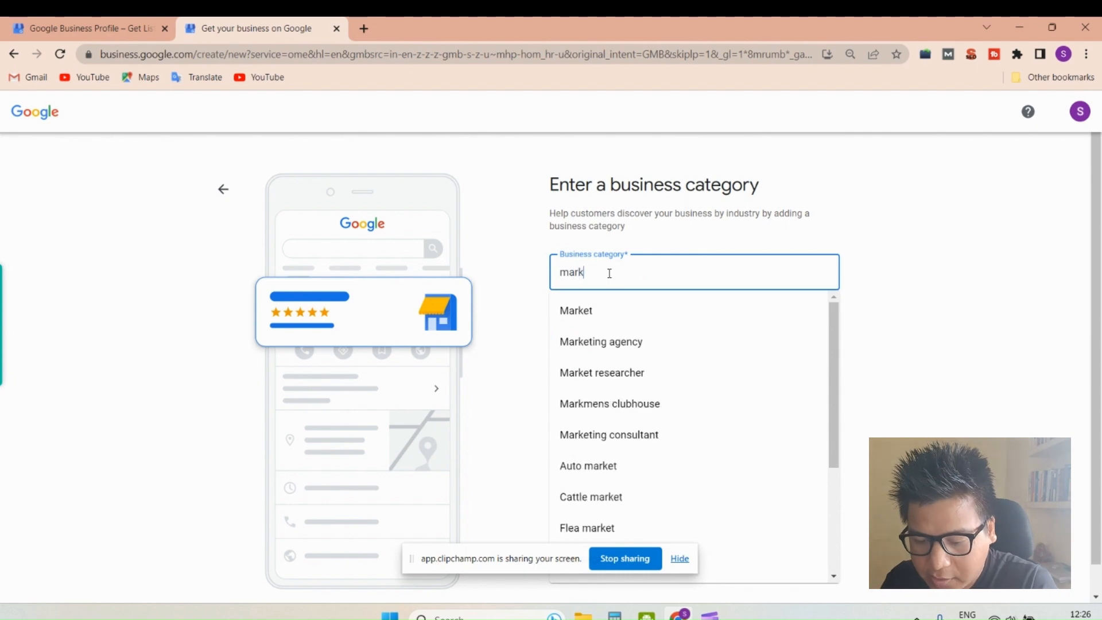
click(611, 345)
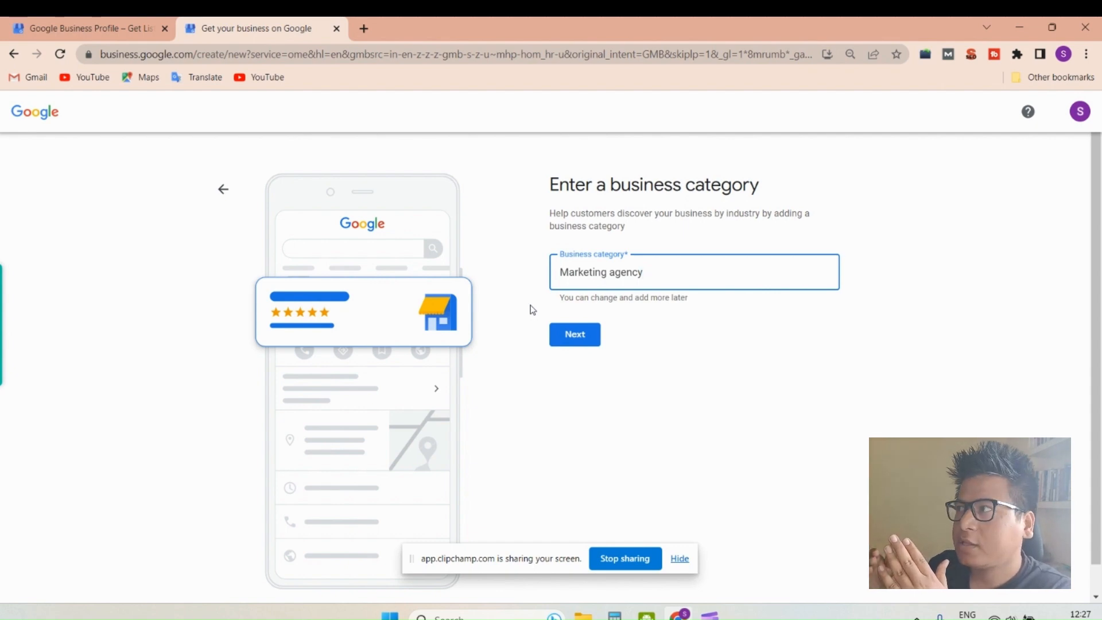
- Replace the business category with "clini" and with "dental" to view the suggested categories for each
triple_click(637, 271)
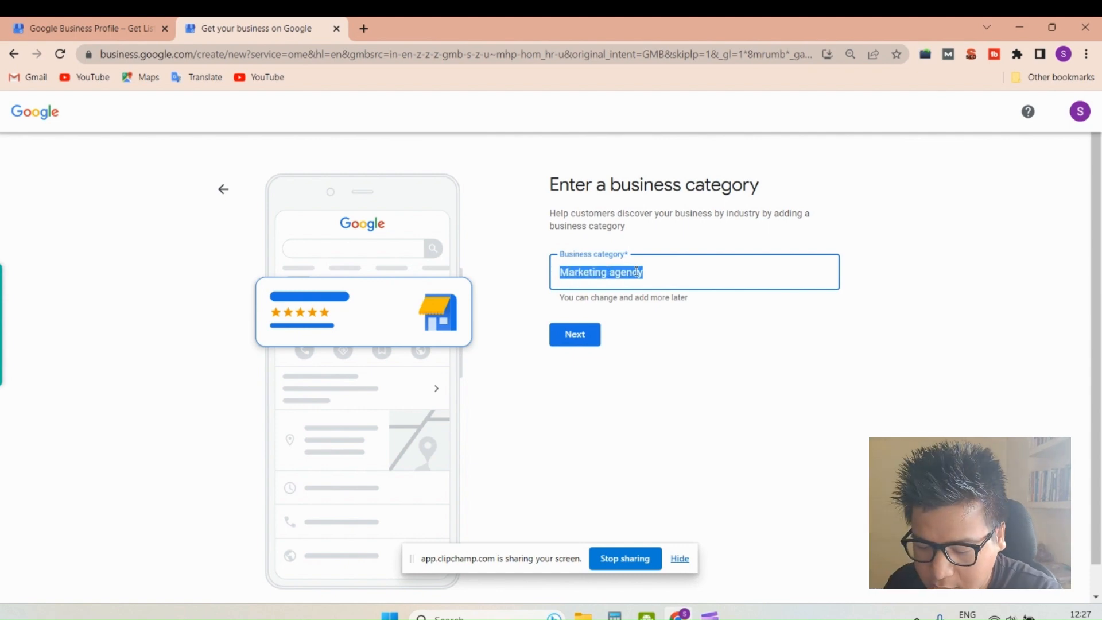
text(clini)
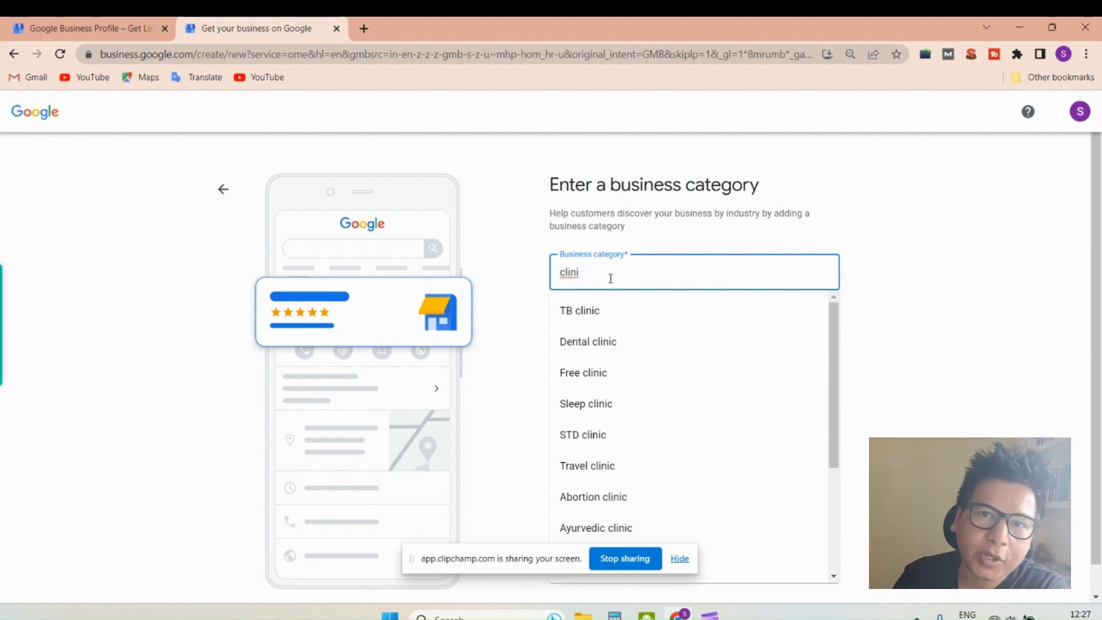
key(BackSpace)
key(BackSpace)
key(BackSpace)
key(BackSpace)
key(BackSpace)
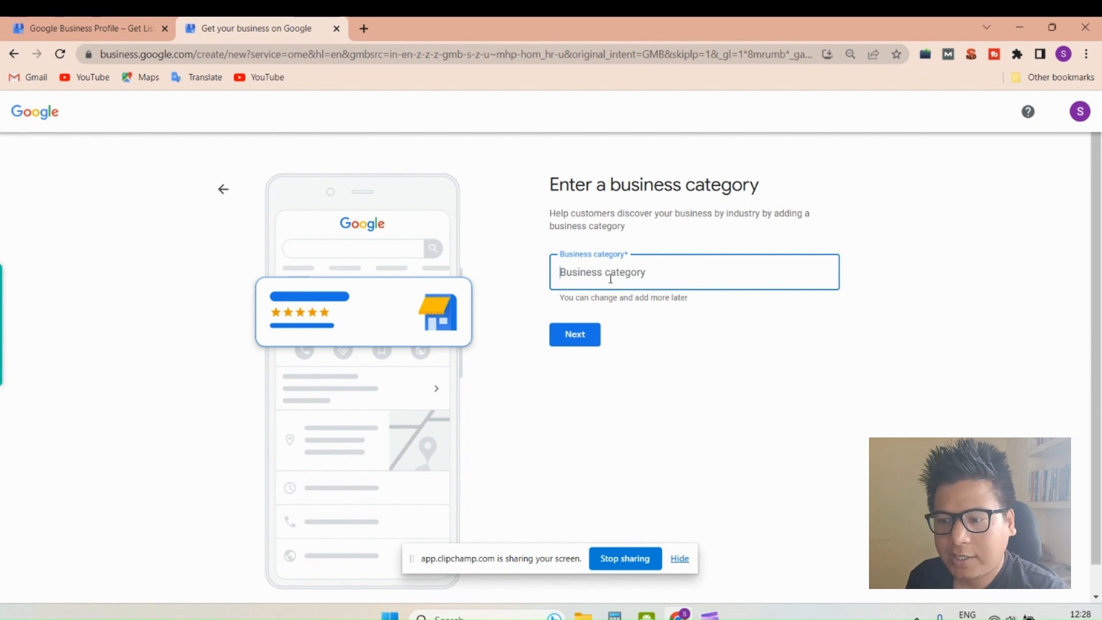
text(dental)
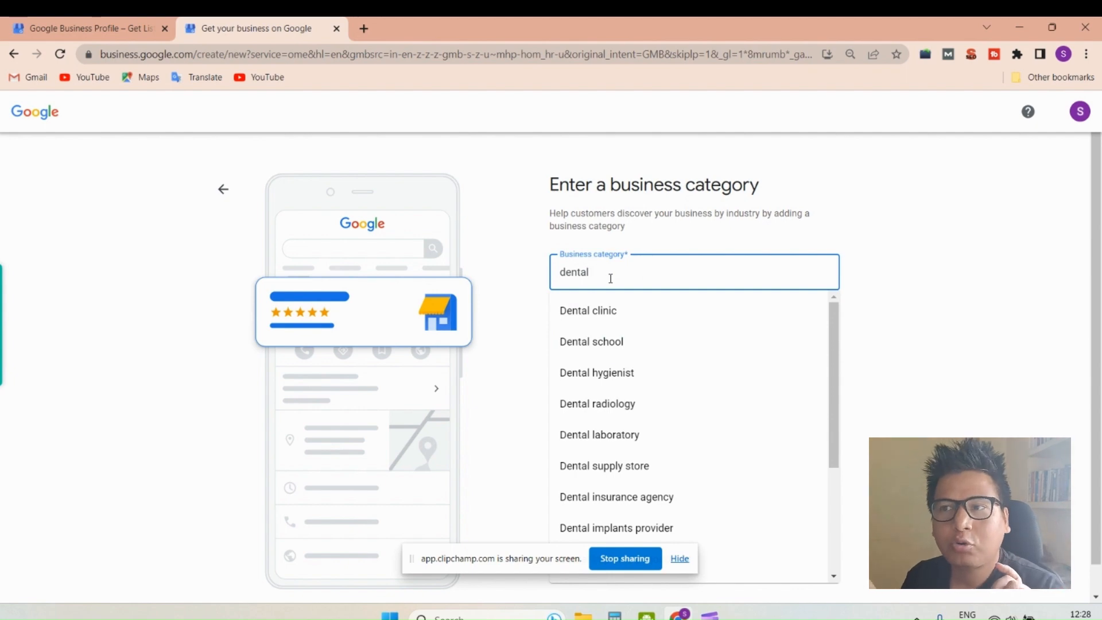
- Replace the business category text with "salon" to view the suggested salon categories
key(BackSpace)
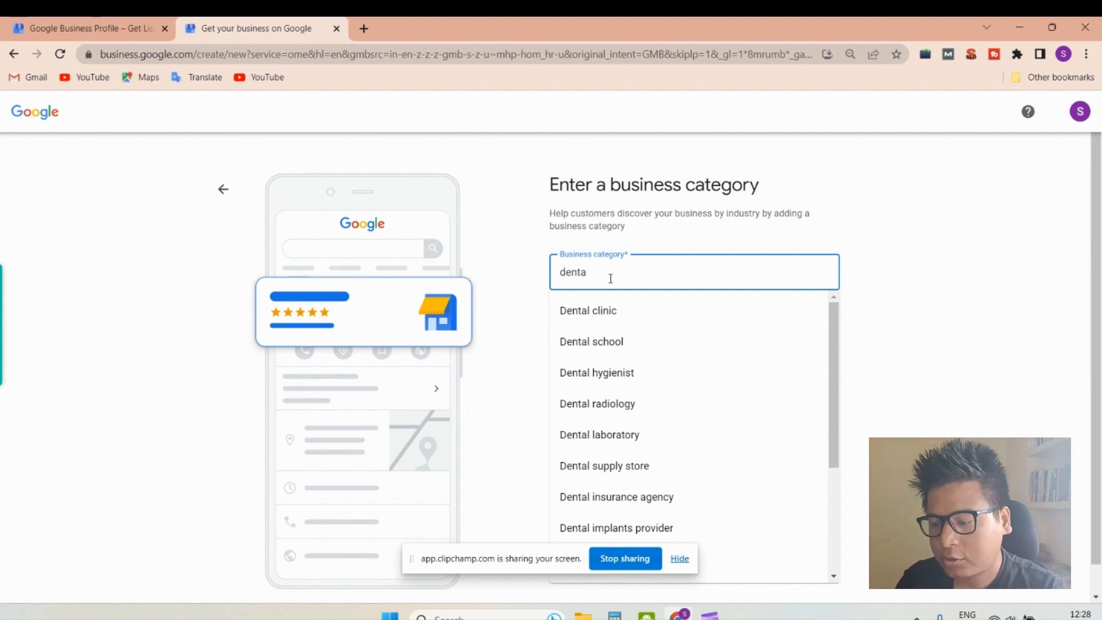
key(BackSpace)
key(BackSpace)
key(BackSpace)
key(BackSpace)
key(BackSpace)
text(salom)
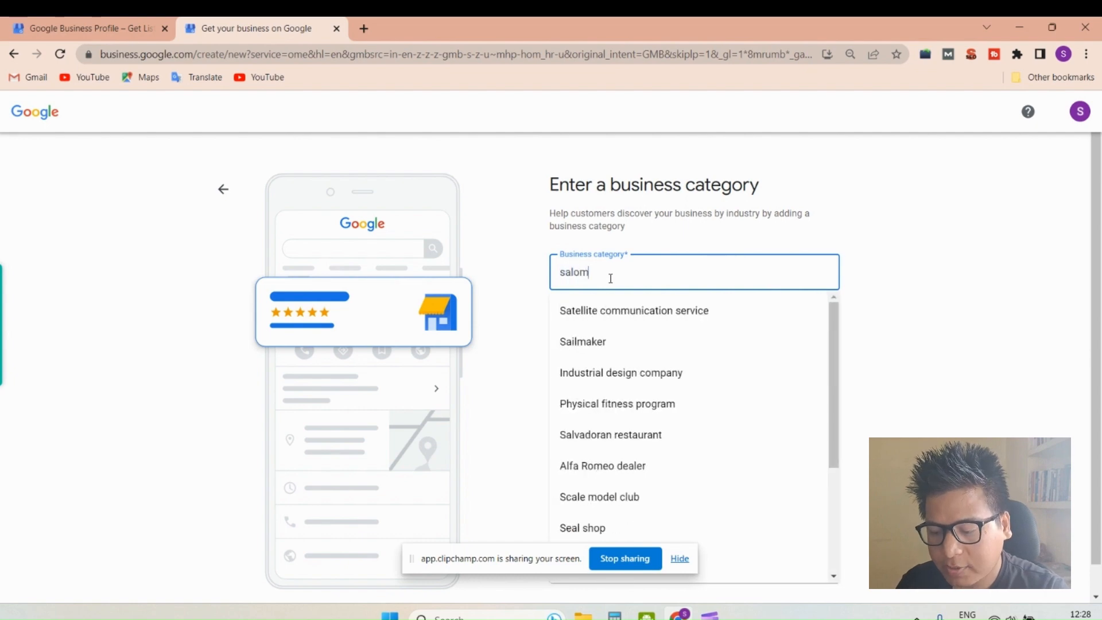
key(BackSpace)
text(n)
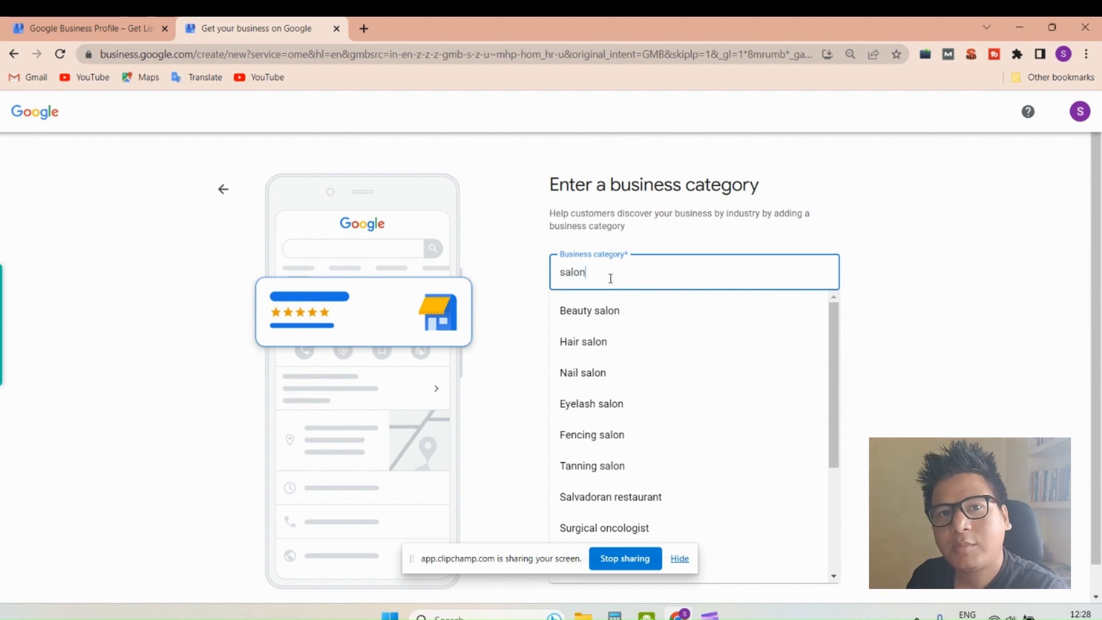
- Replace the business category search with "marketing", choose Marketing agency, and continue to the service area form
key(BackSpace)
key(BackSpace)
key(BackSpace)
key(BackSpace)
key(BackSpace)
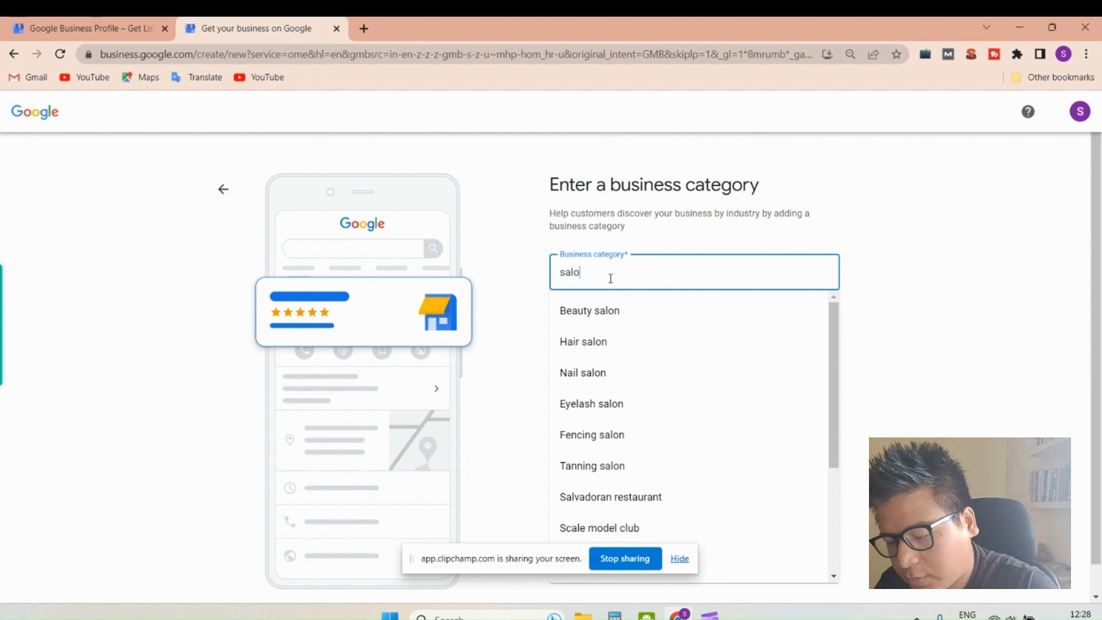
text(marketing)
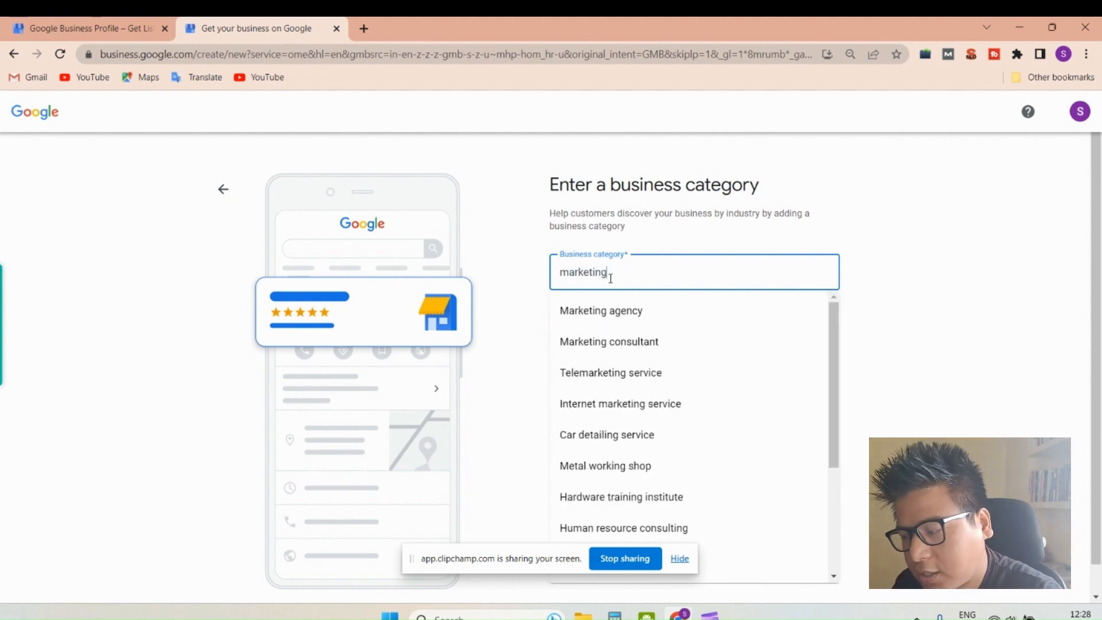
click(609, 318)
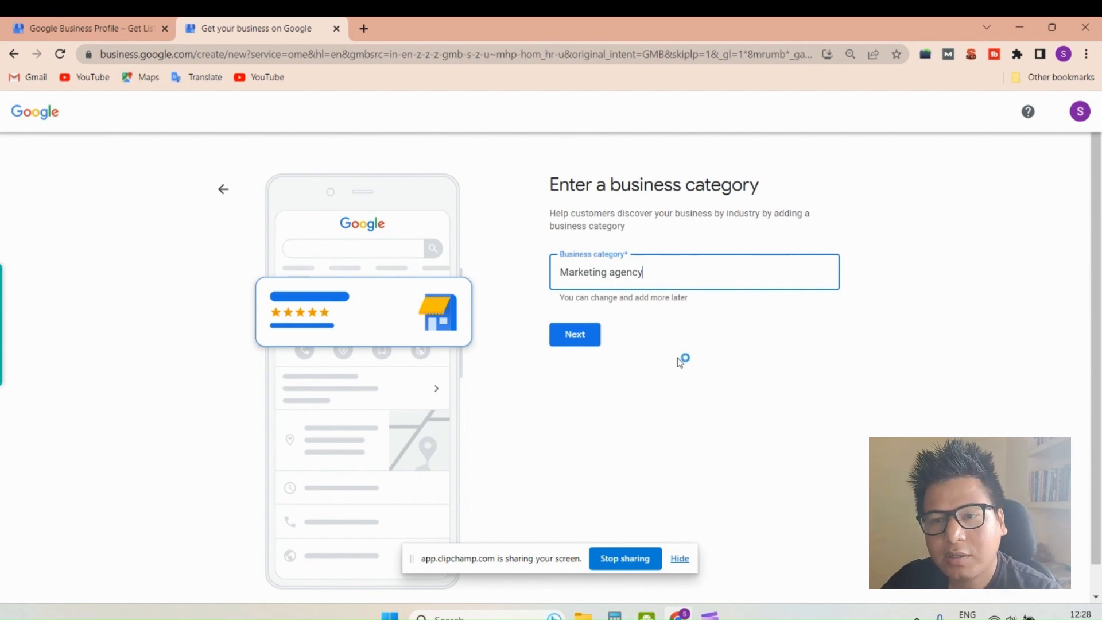
click(573, 335)
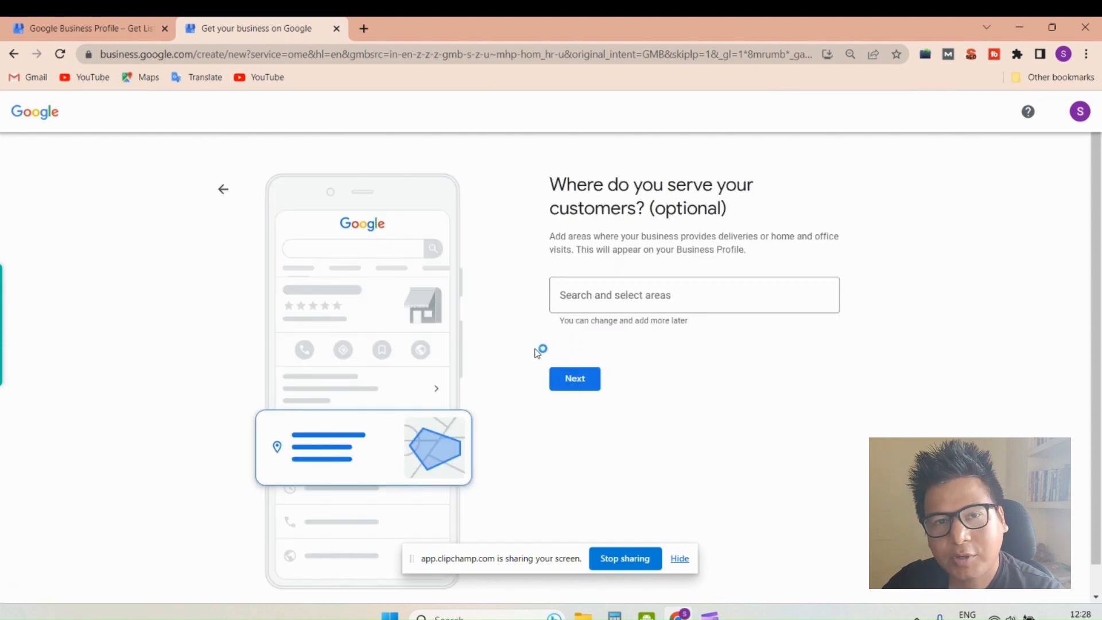
- Add Chandigarh, India; Zirakpur, Punjab, India; and Panchkula, Haryana, India as service areas, and continue to the contact details
click(595, 301)
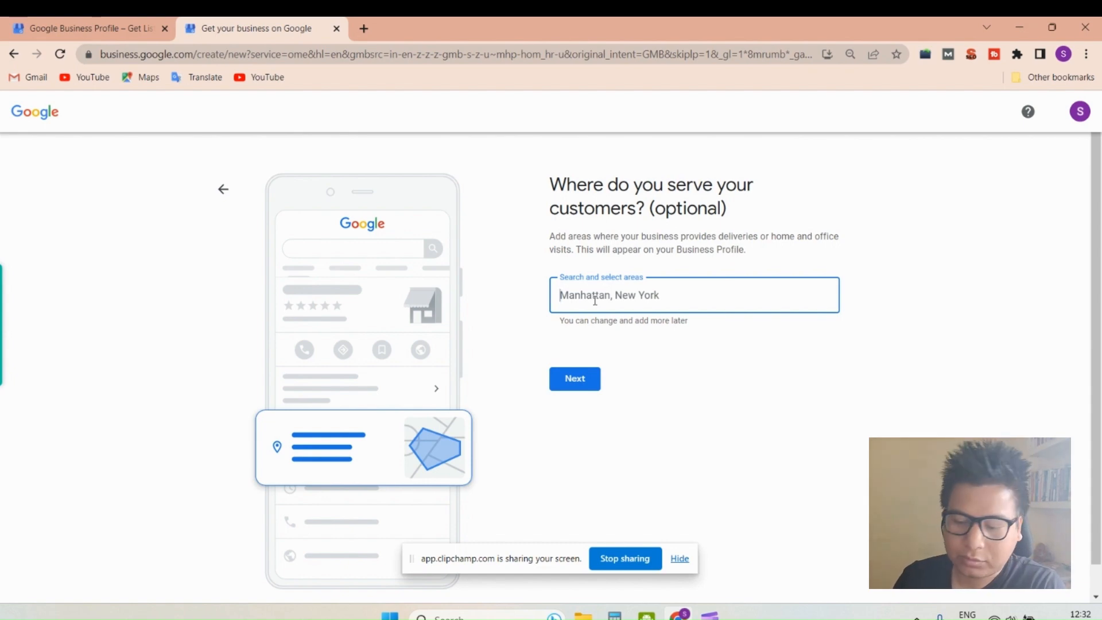
text(chandigar)
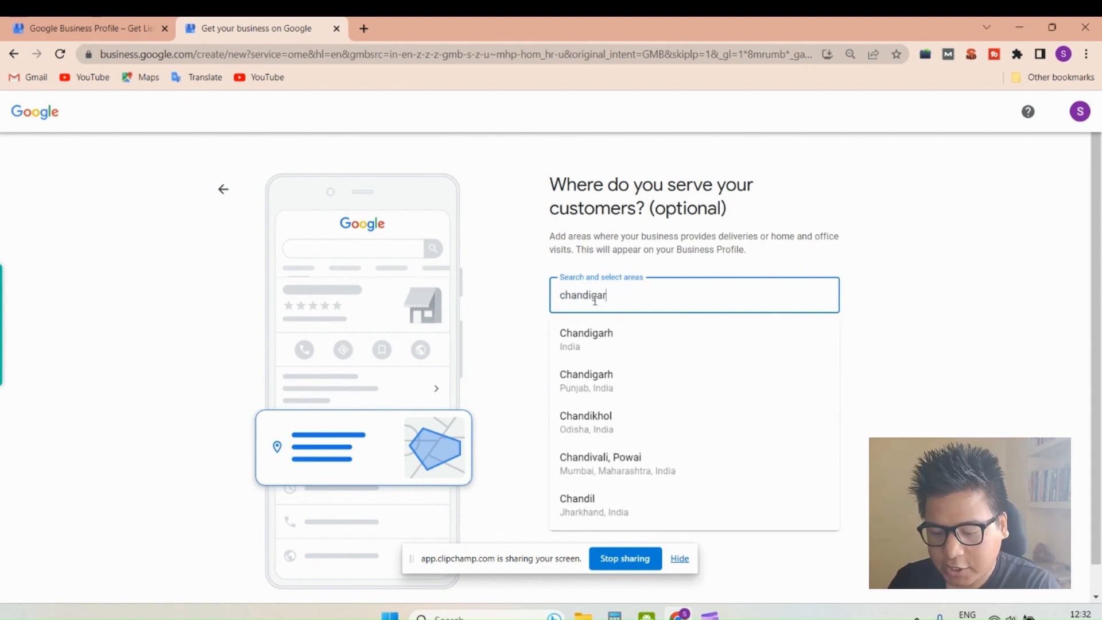
text(h)
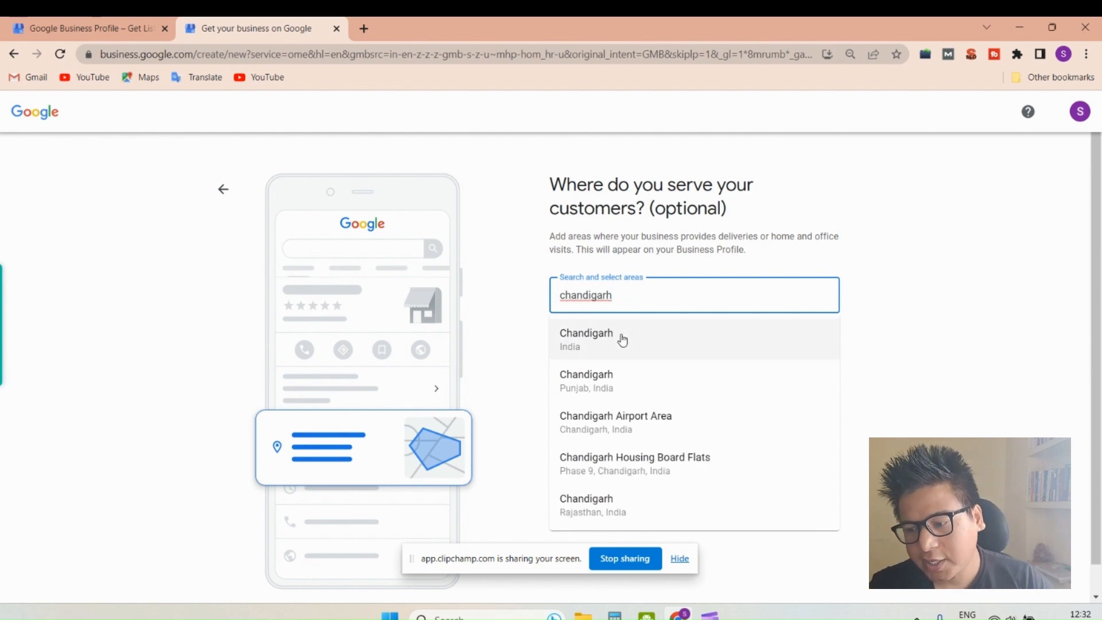
click(622, 341)
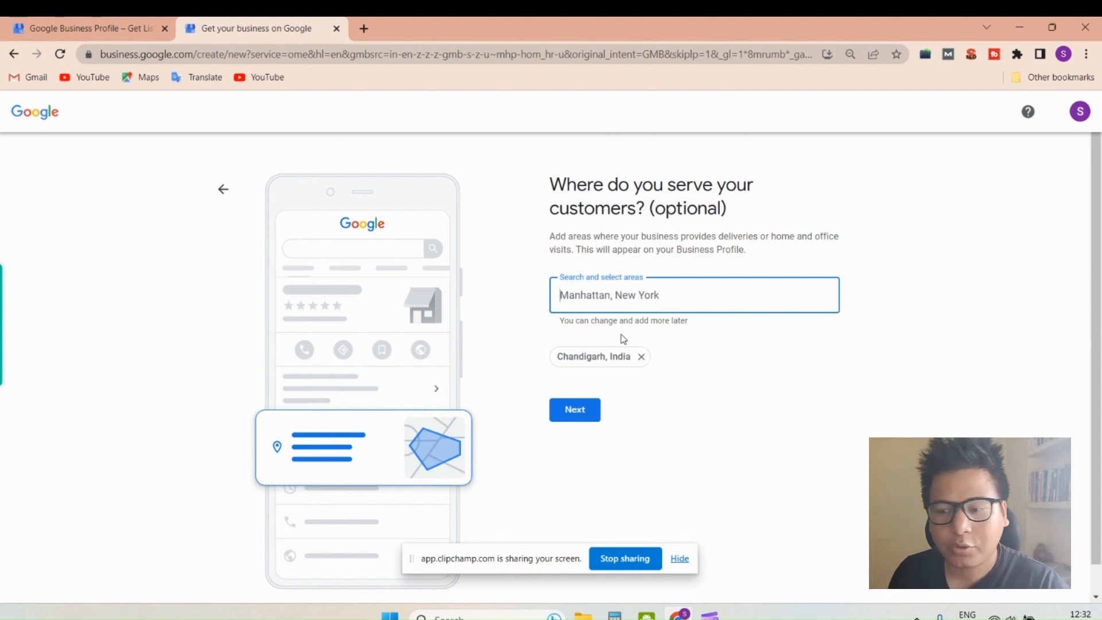
text(zira)
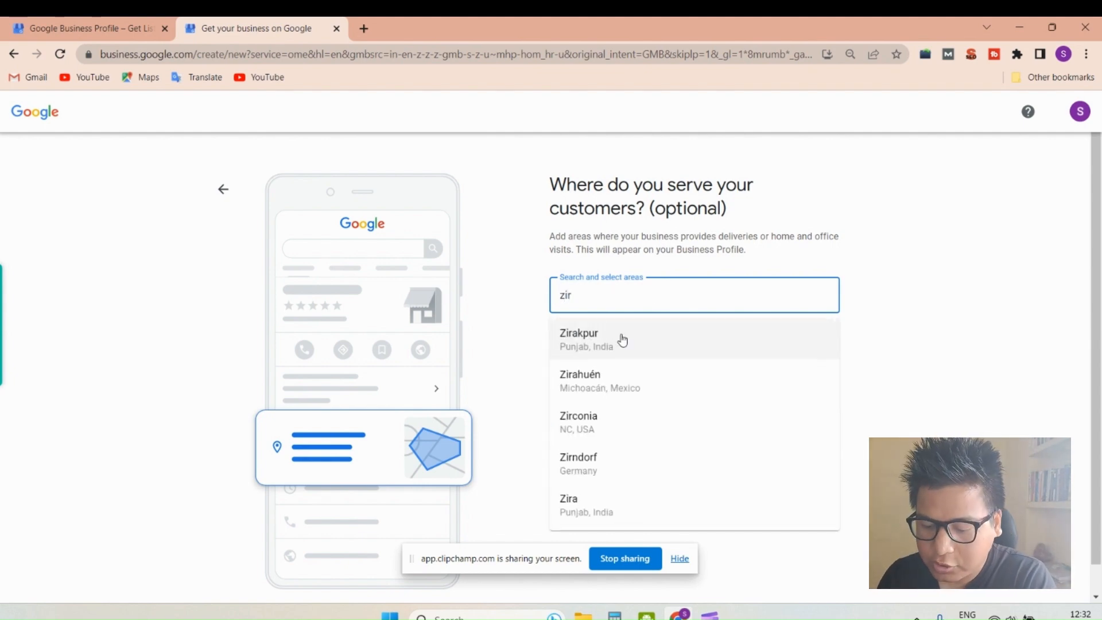
click(623, 340)
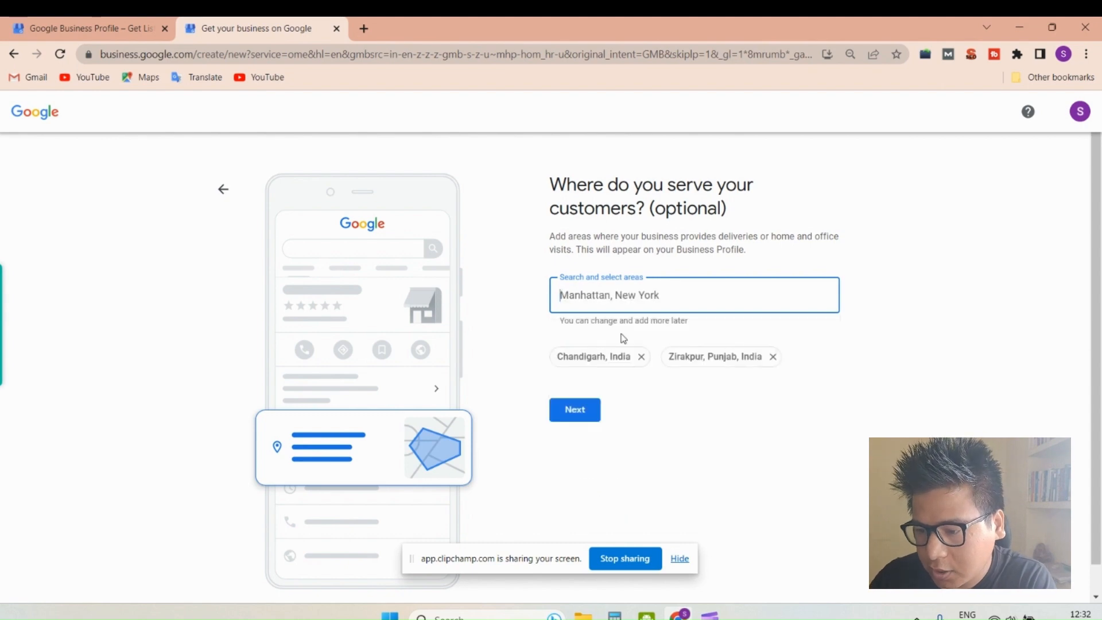
text(panchi)
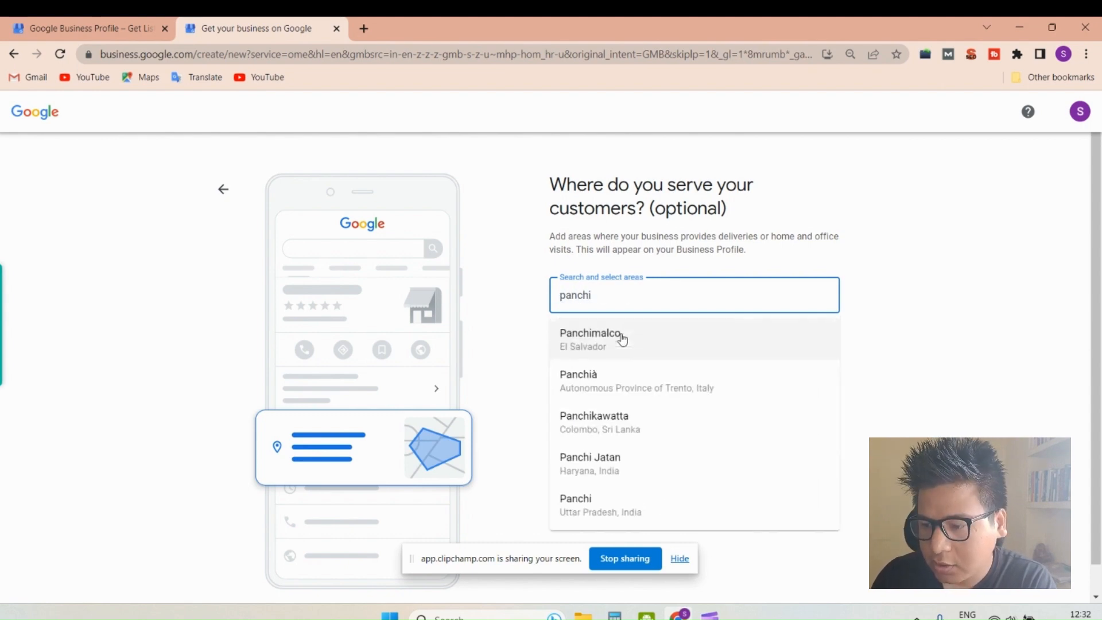
key(BackSpace)
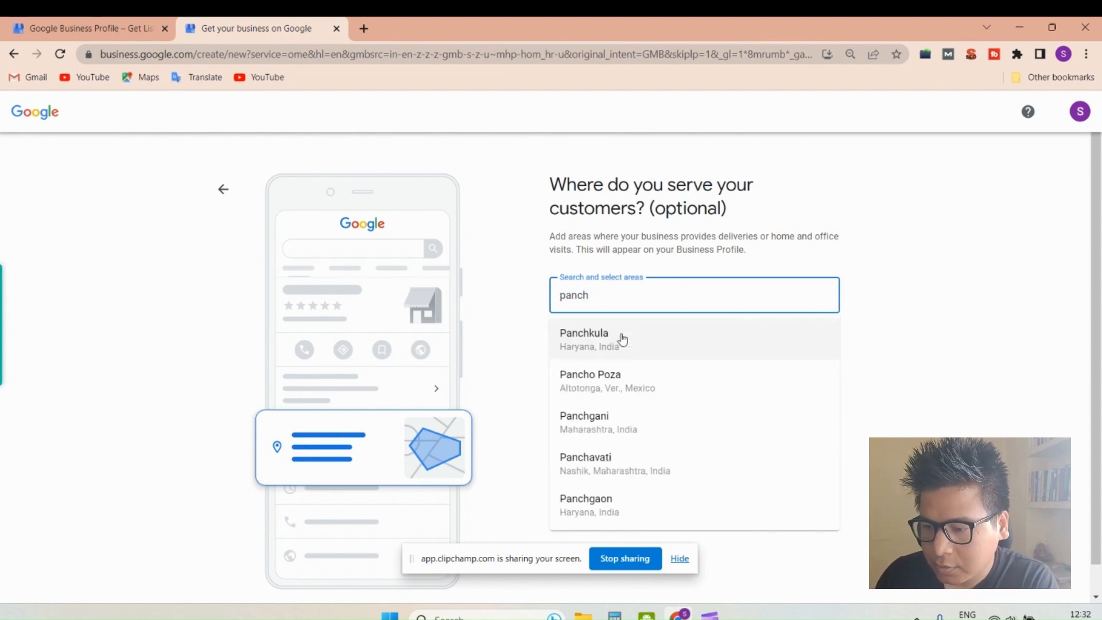
click(623, 340)
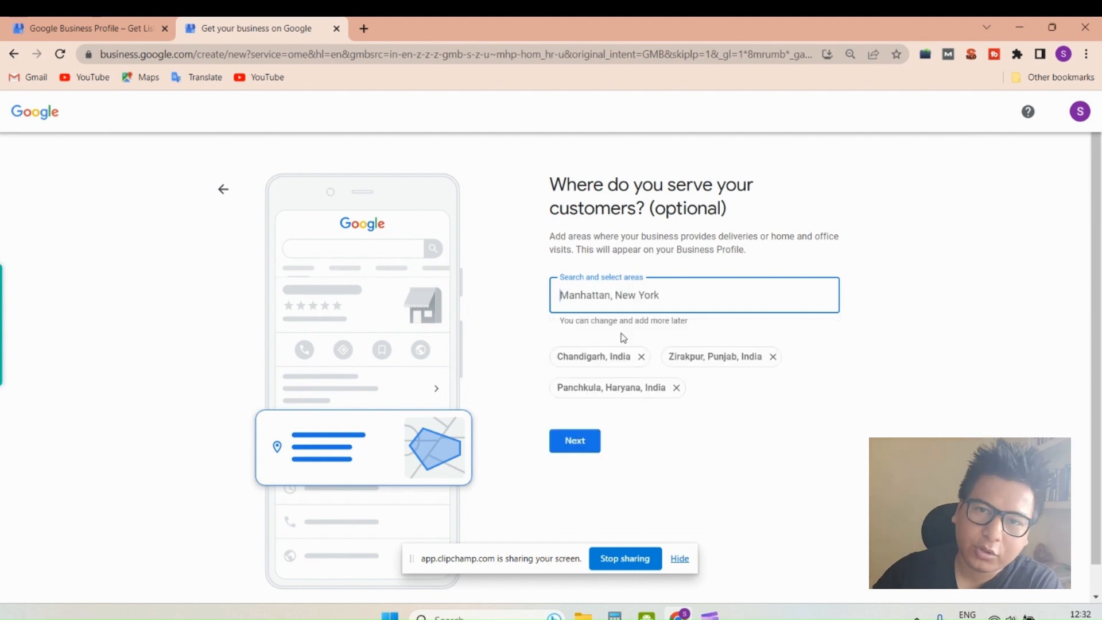
click(570, 451)
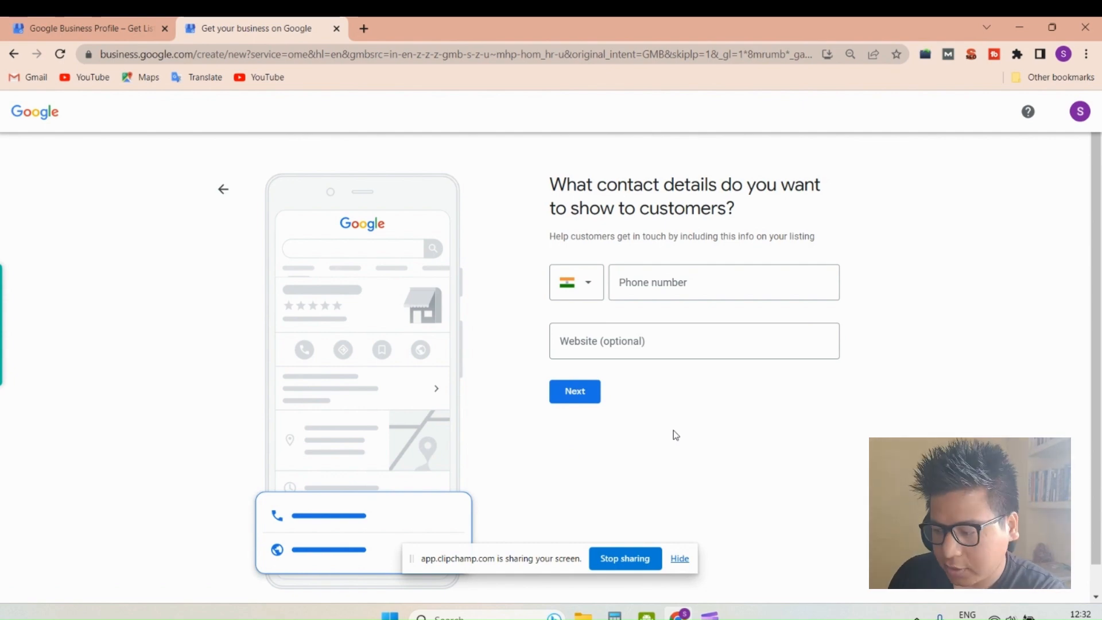
- Enter the business phone number in the contact details
click(685, 293)
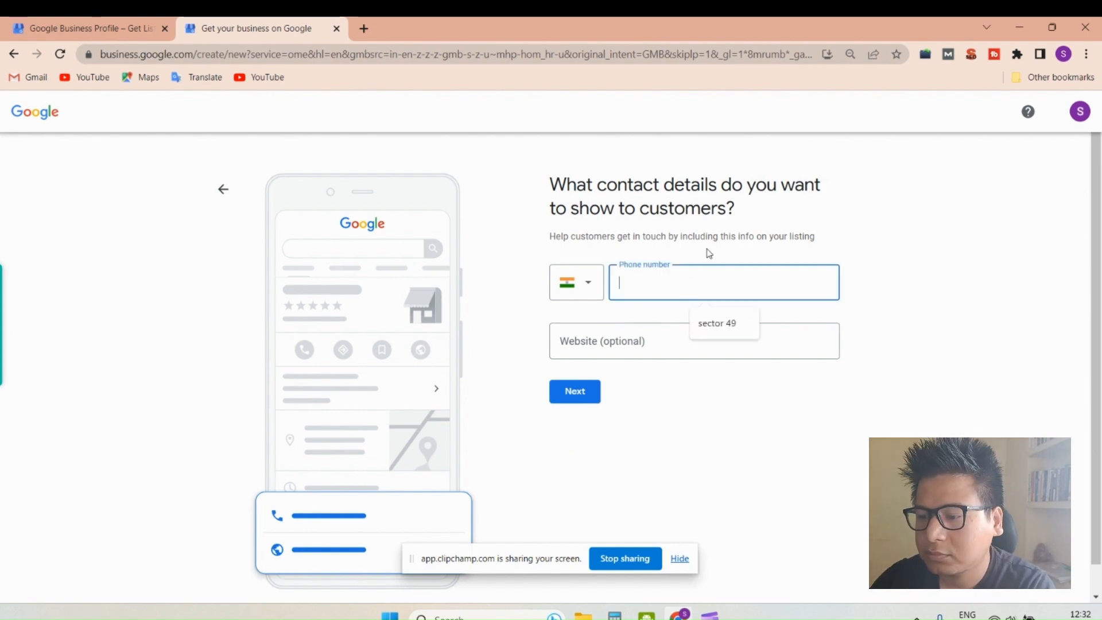
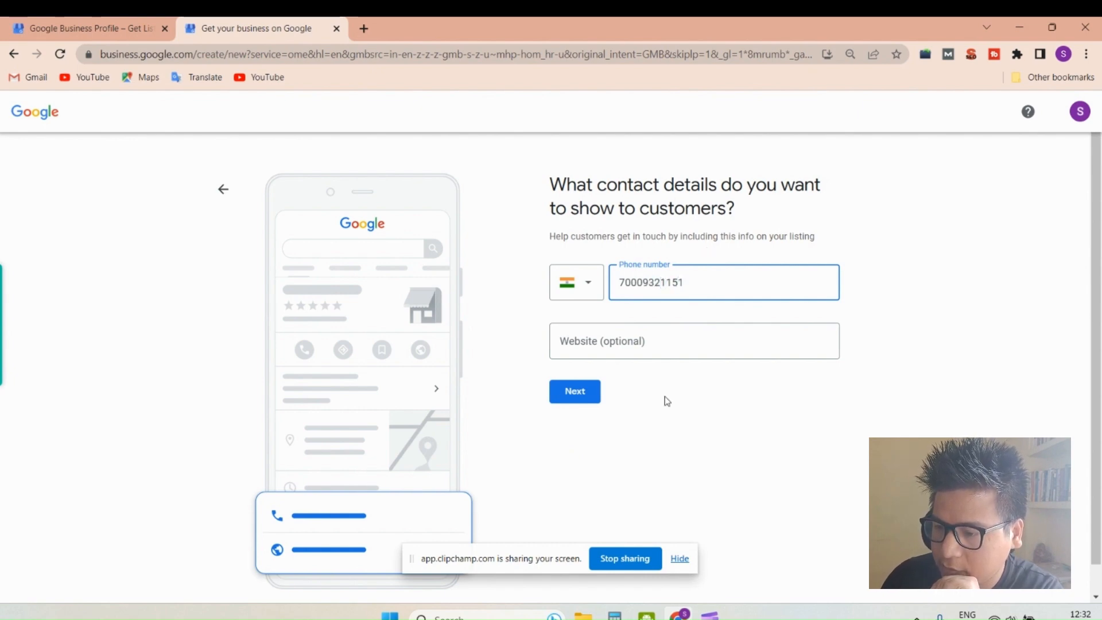
click(664, 401)
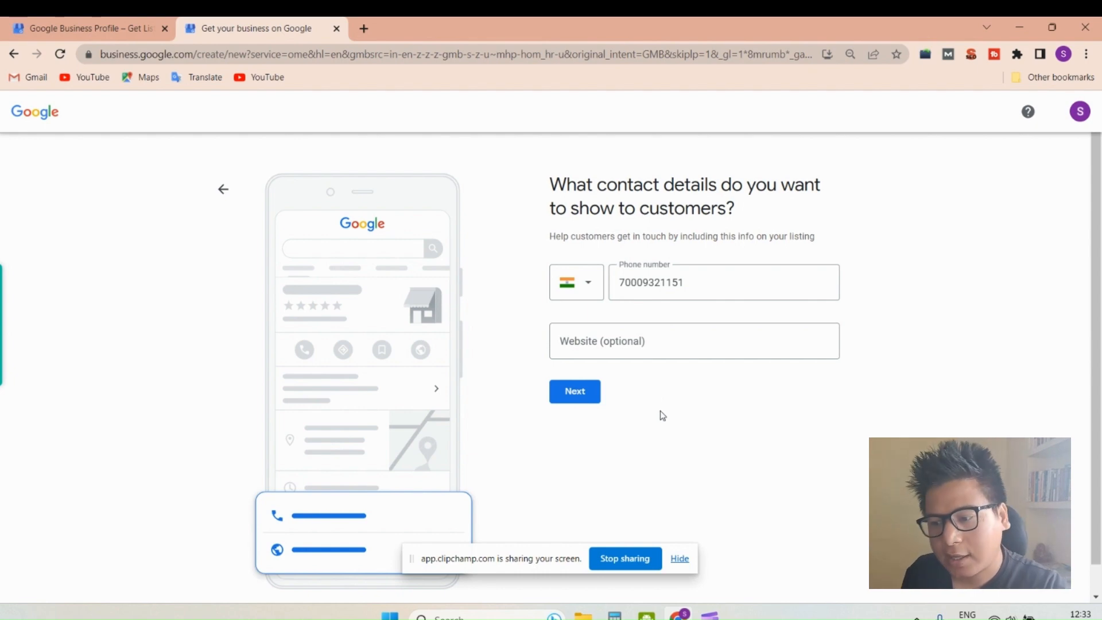
- Search Google for "serp master agency" in a new browser tab and copy the link address of the agency's website
click(641, 345)
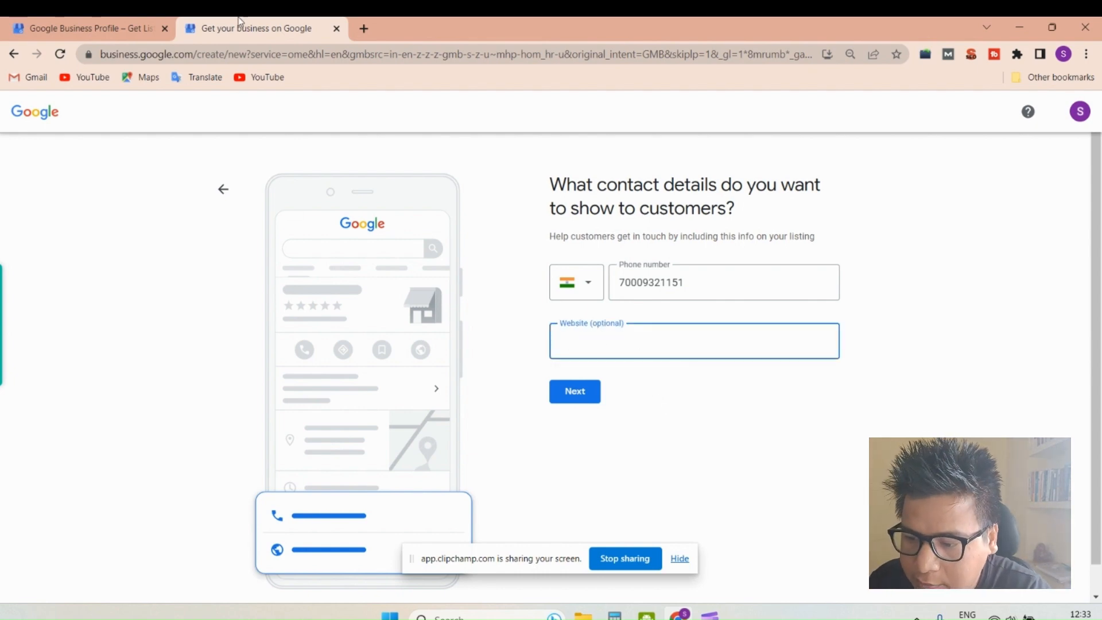
click(363, 30)
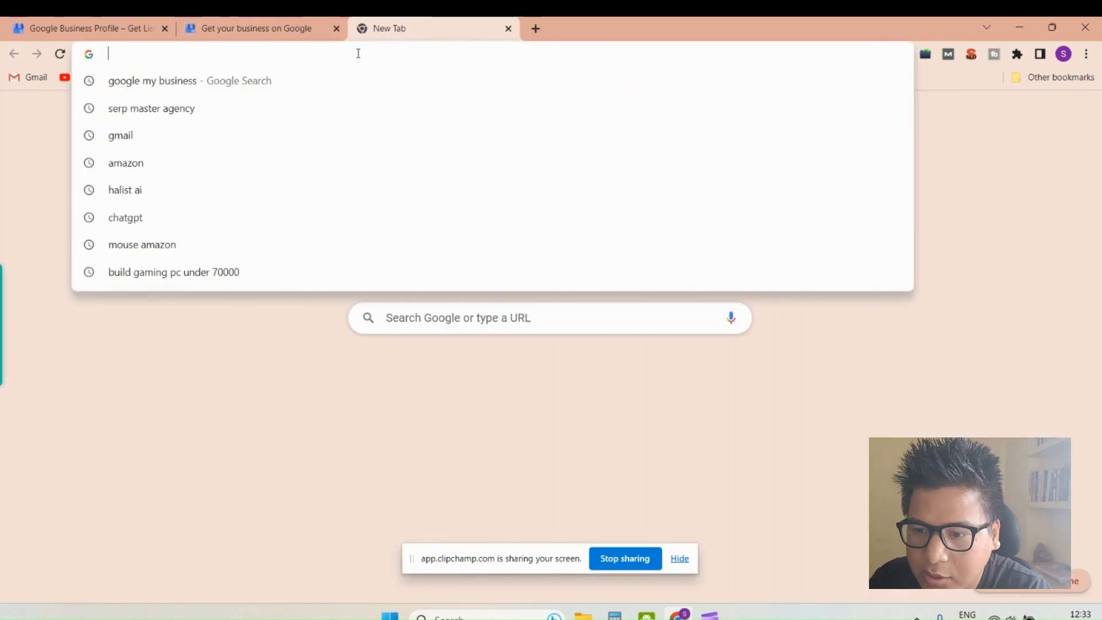
text(serp)
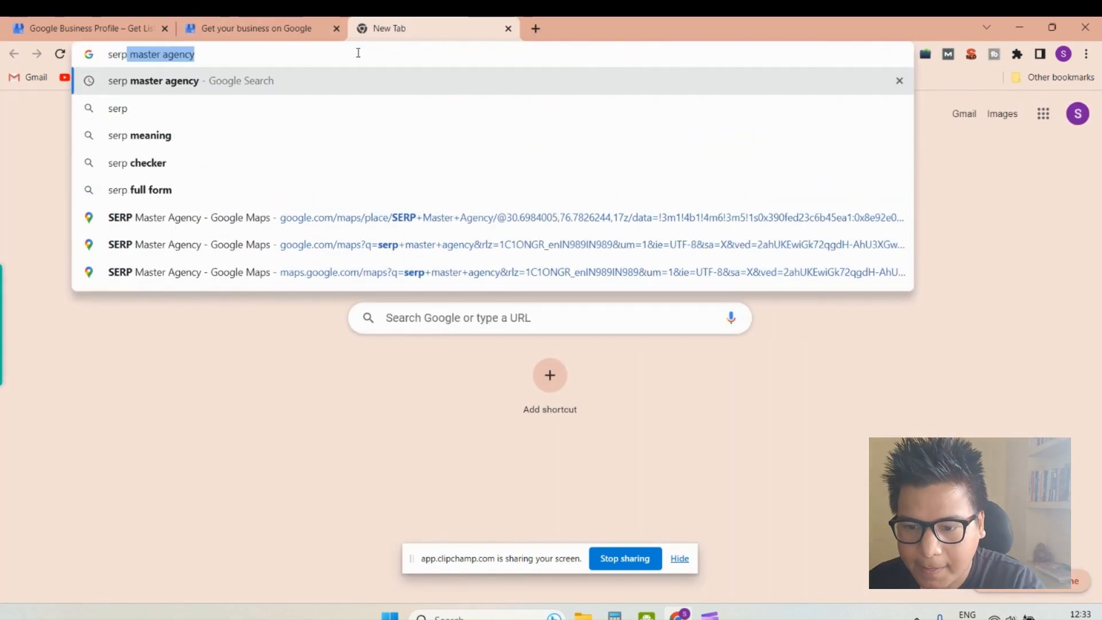
key(Return)
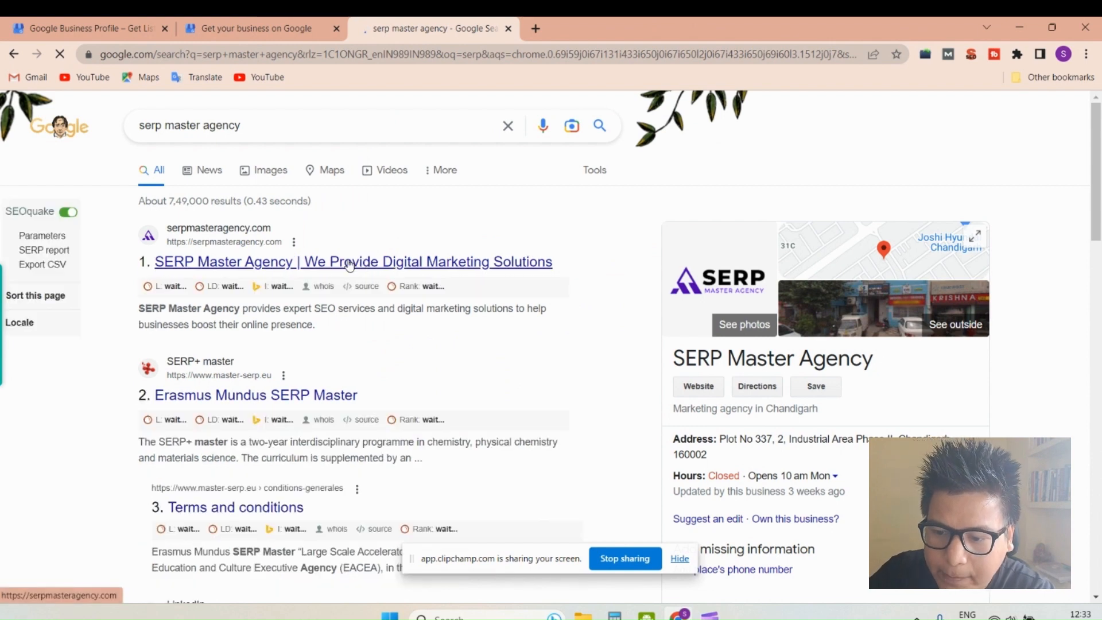
right_click(349, 264)
click(373, 349)
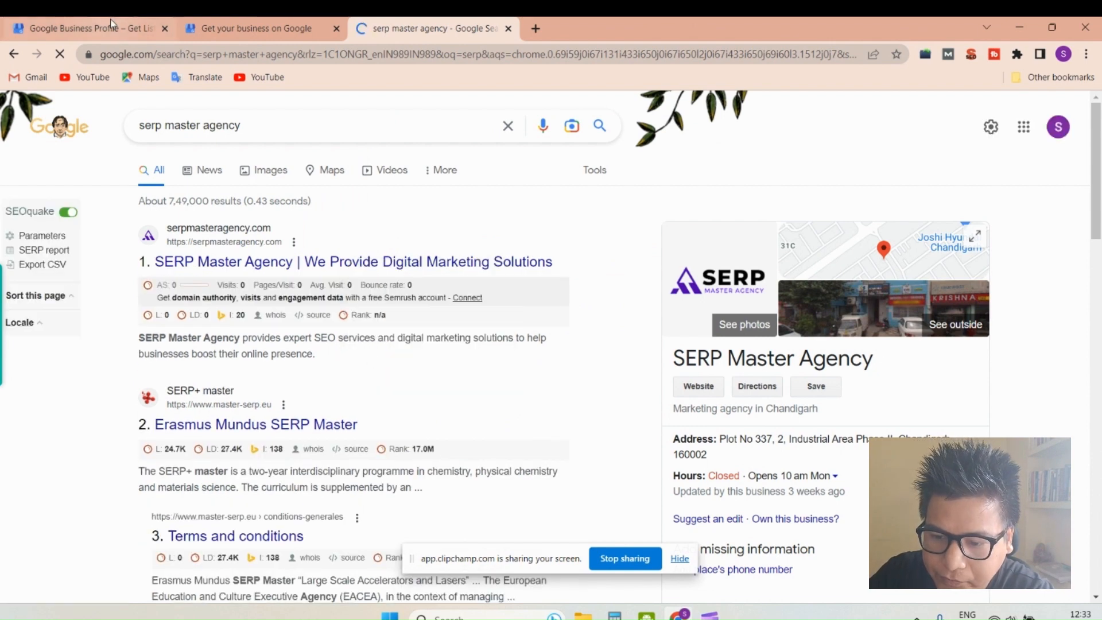
click(256, 28)
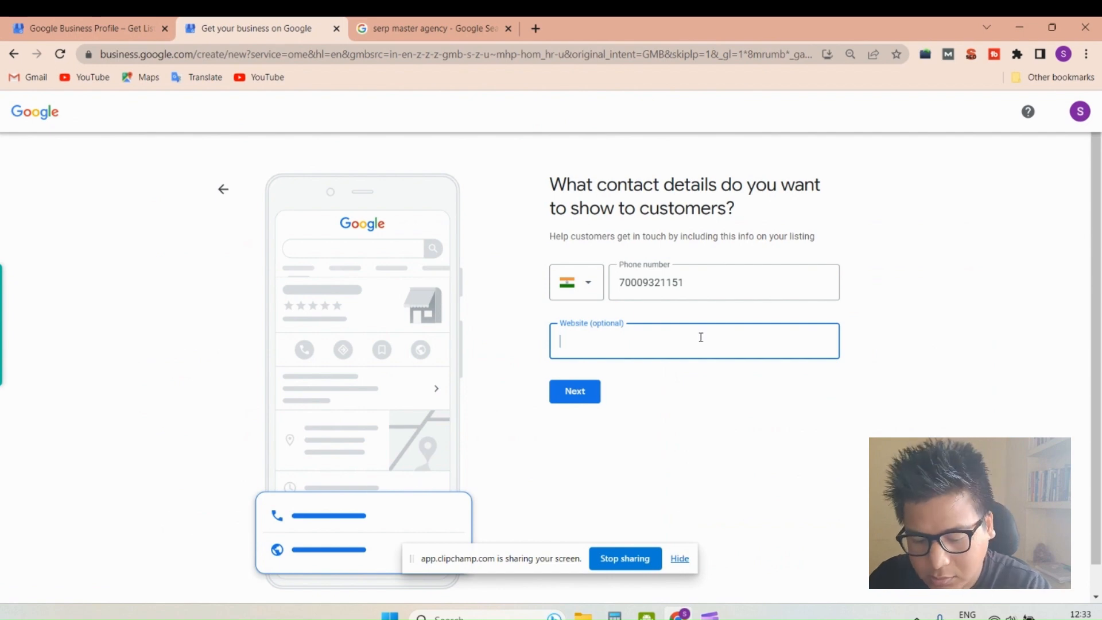
key(ctrl+v)
click(714, 400)
click(581, 396)
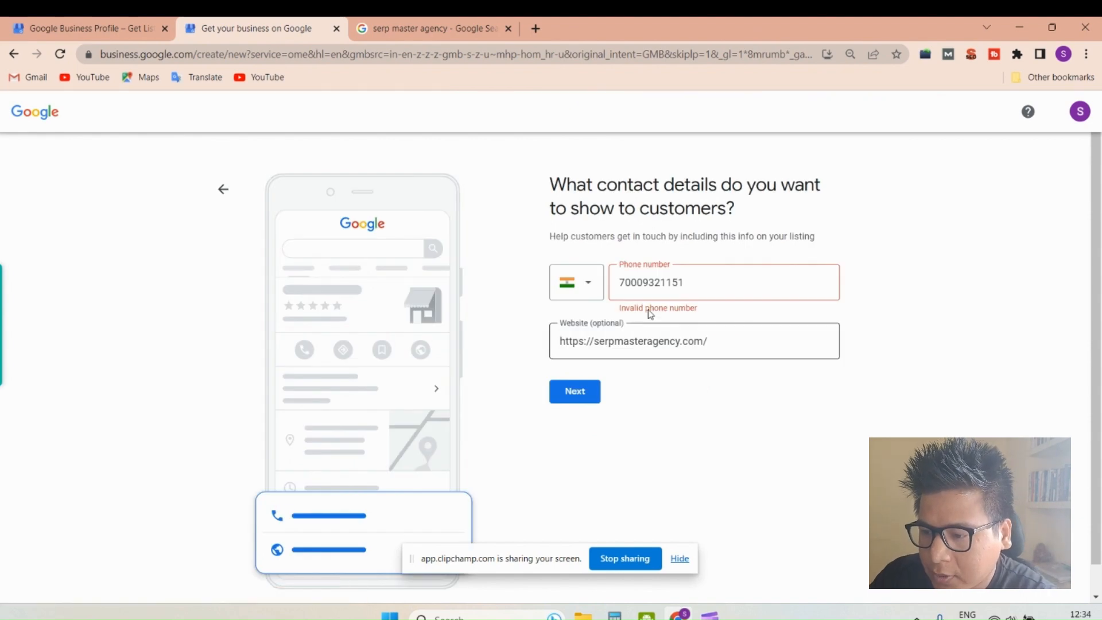
- Remove the extra digit from the phone number, resubmit the contact details, and continue to verification without opting into email notifications
click(636, 283)
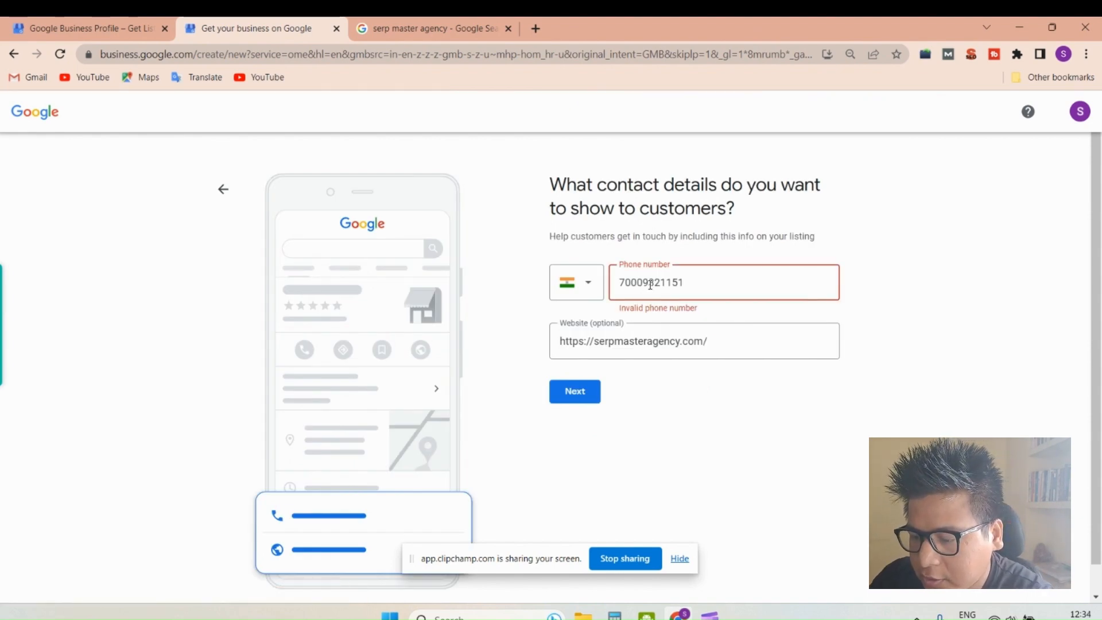
key(BackSpace)
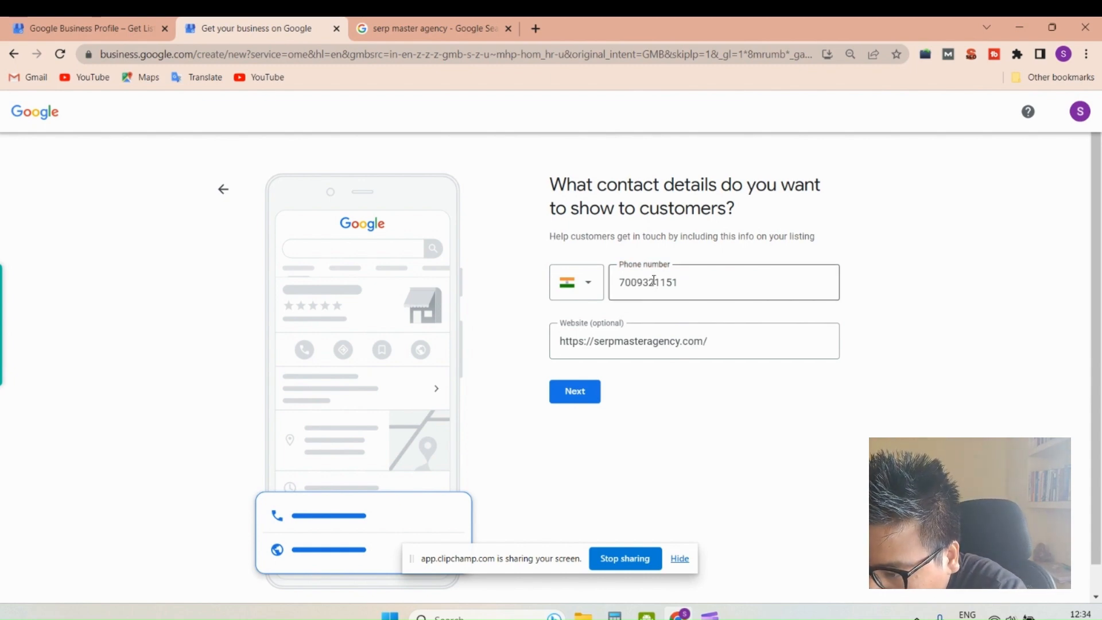
click(573, 395)
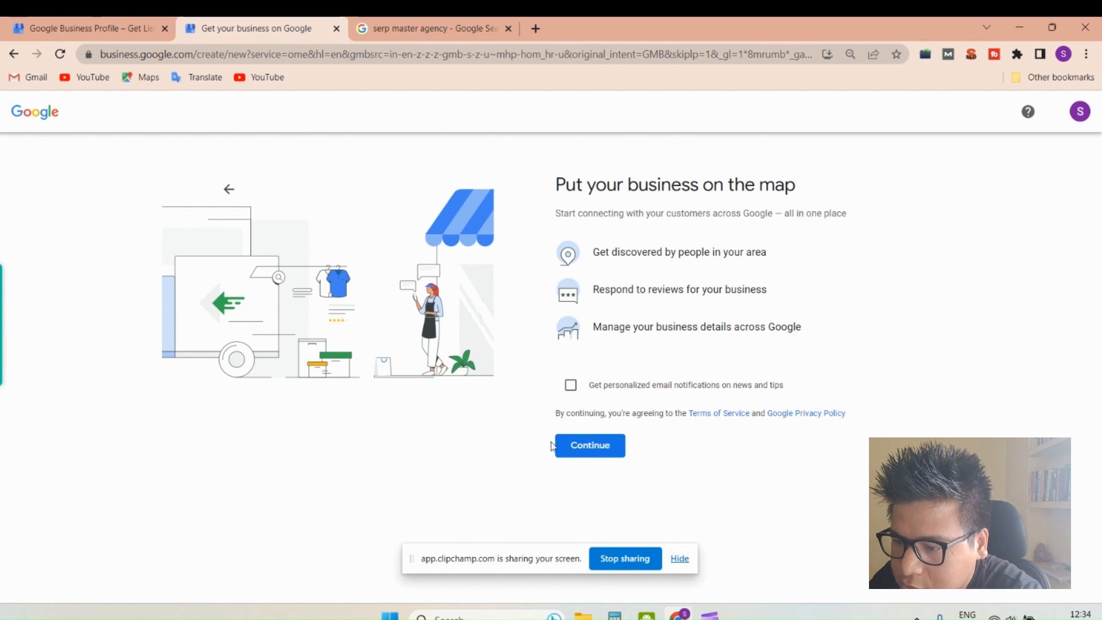
click(585, 452)
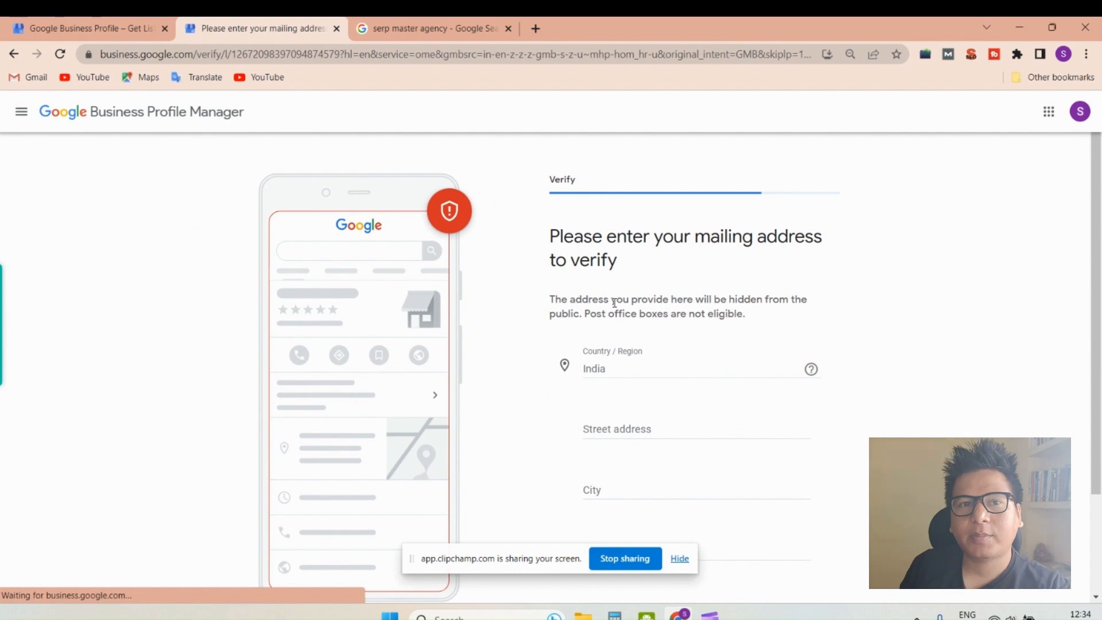
- Try to continue verification with the street address, city, pincode and state left empty, and review the mailing address form
scroll(614, 302, down, 2)
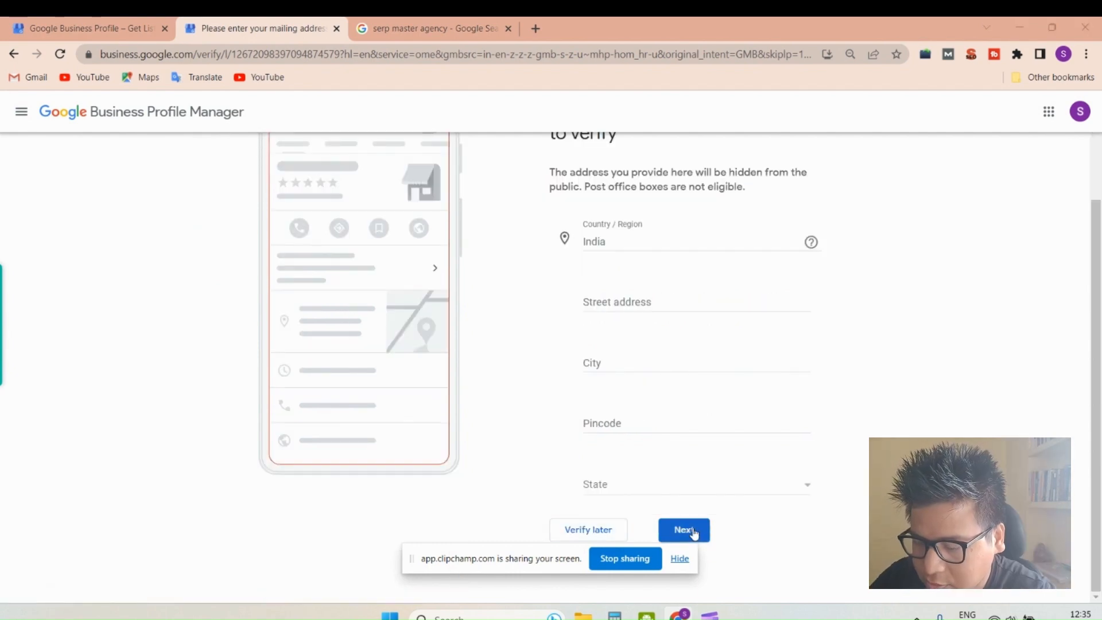
drag(504, 563, 292, 619)
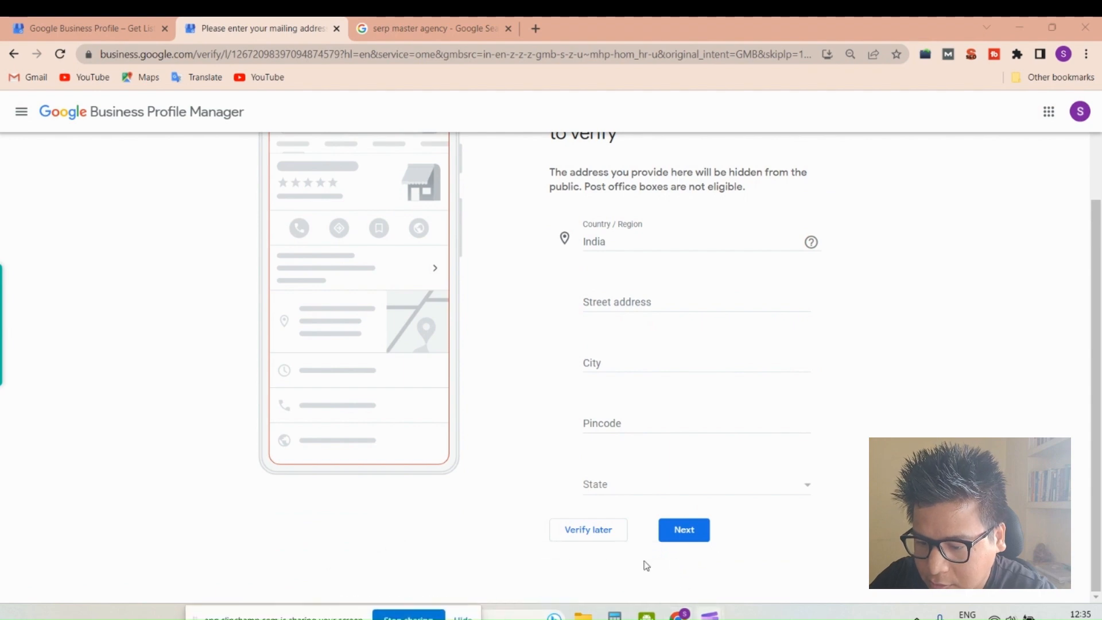
click(680, 535)
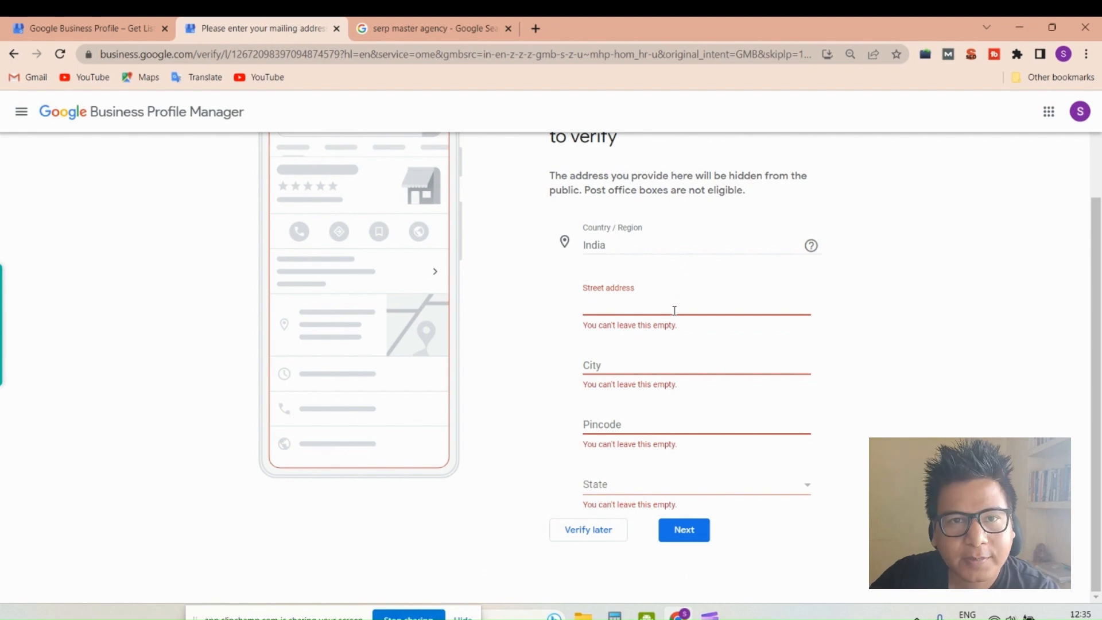
scroll(672, 290, up, 2)
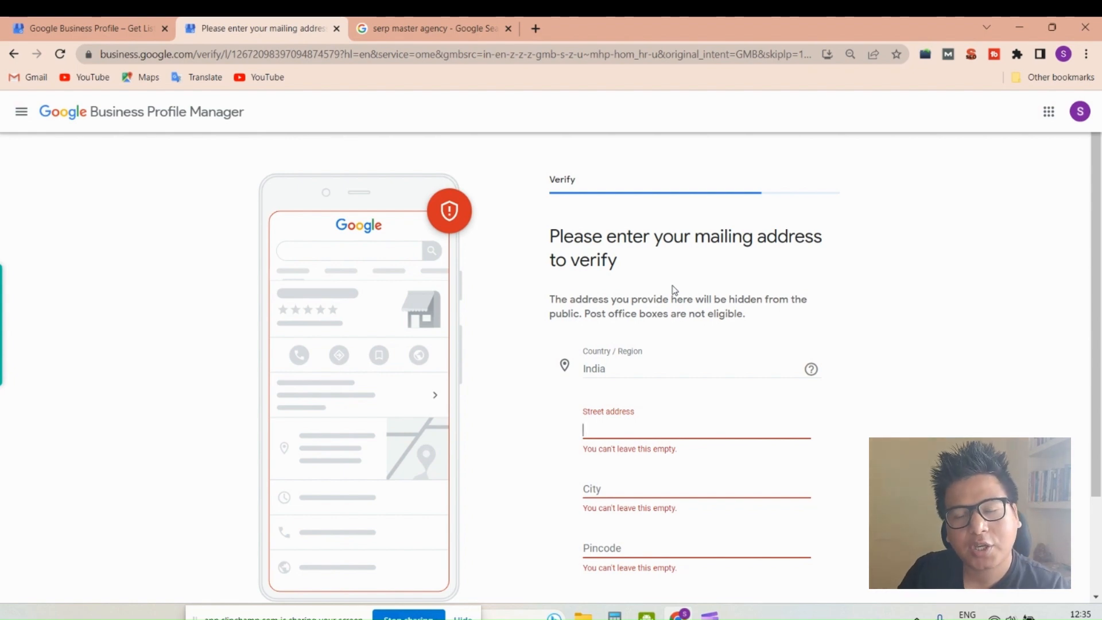
scroll(660, 326, down, 2)
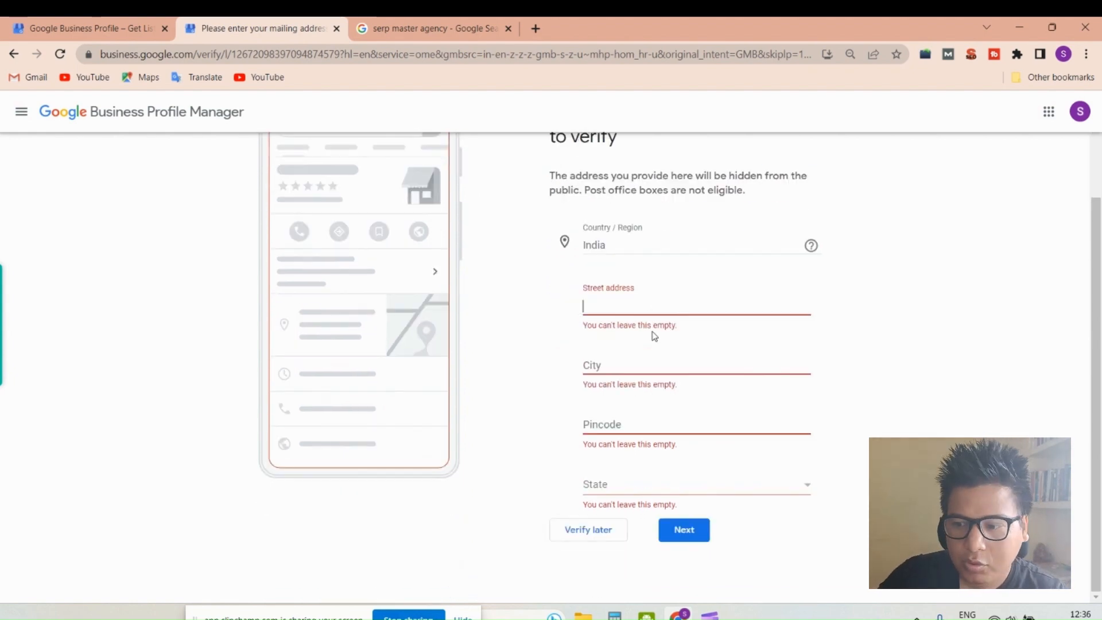
- Postpone the verification and select Digital marketing and Branding as services of the marketing agency
click(585, 531)
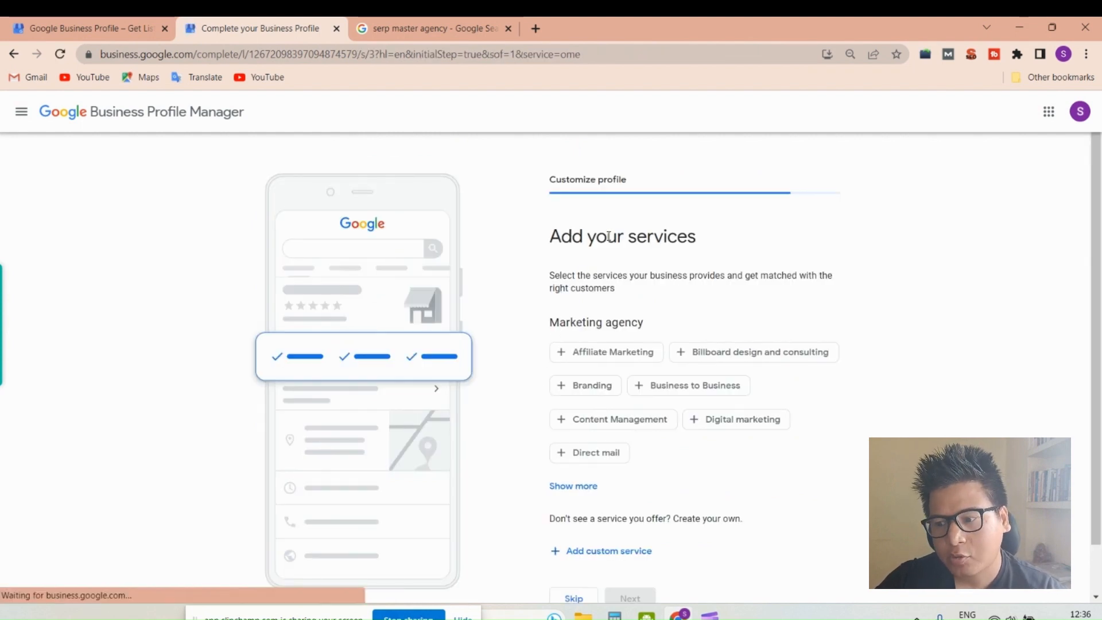
scroll(571, 271, down, 2)
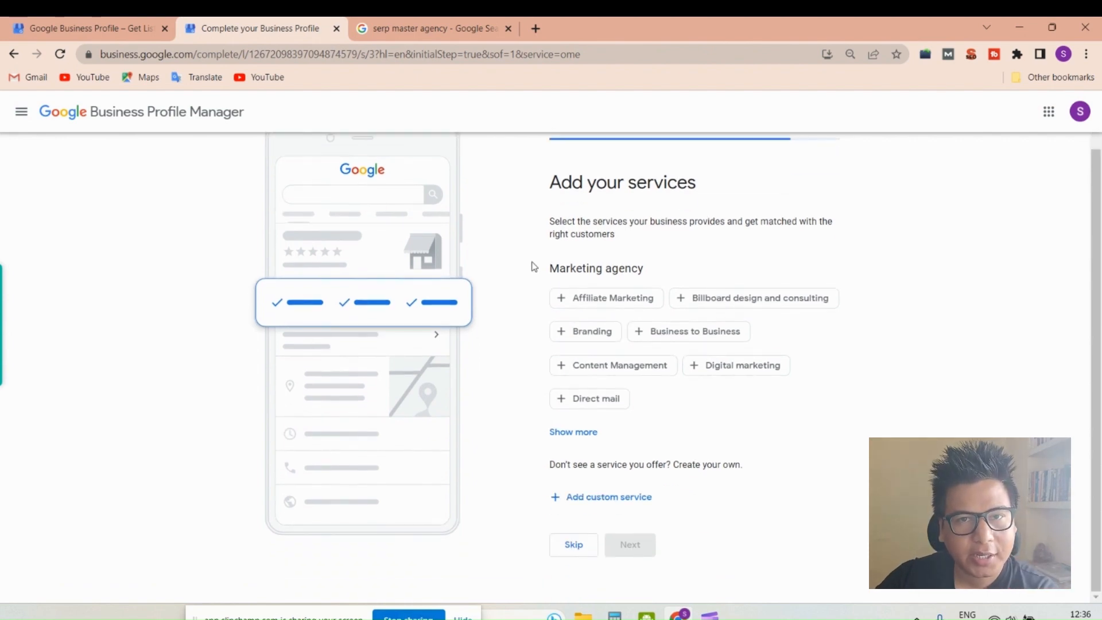
scroll(534, 266, up, 2)
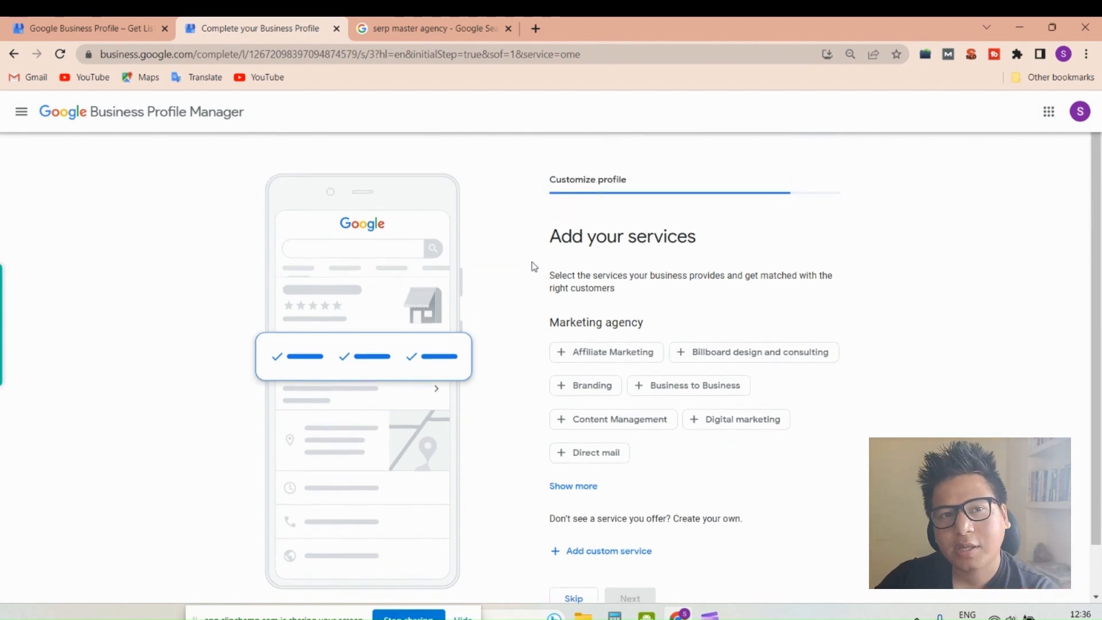
scroll(876, 344, down, 2)
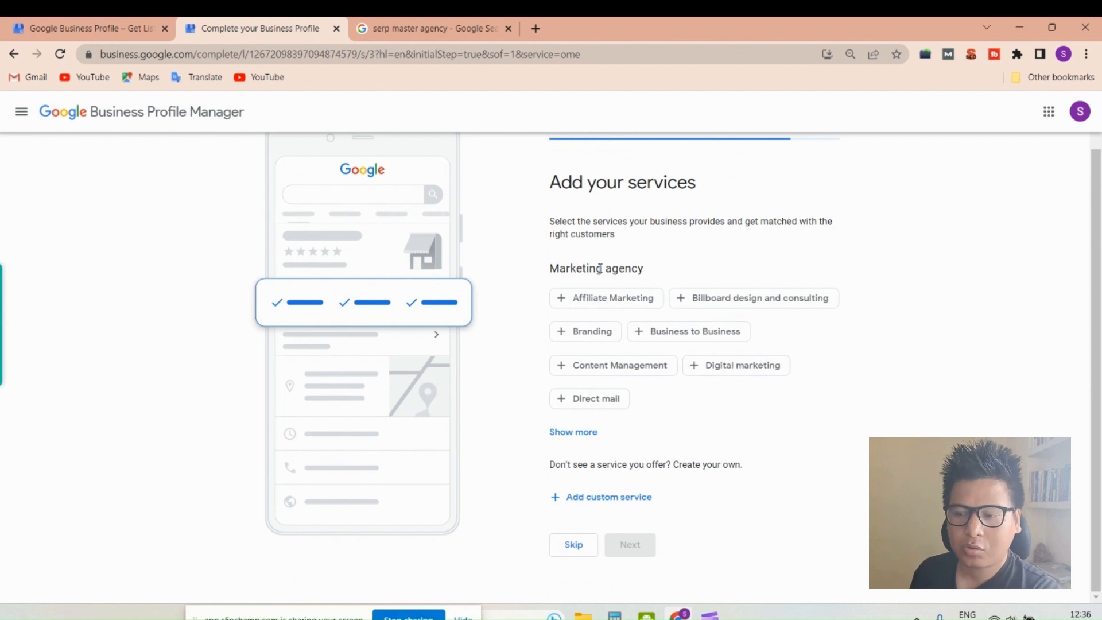
click(694, 377)
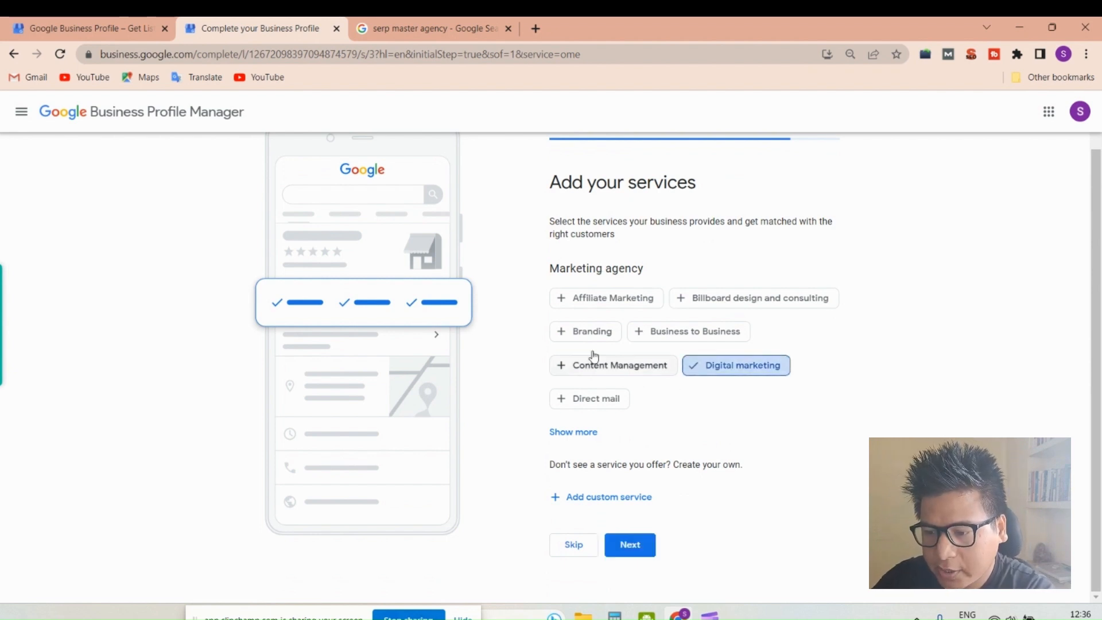
click(565, 336)
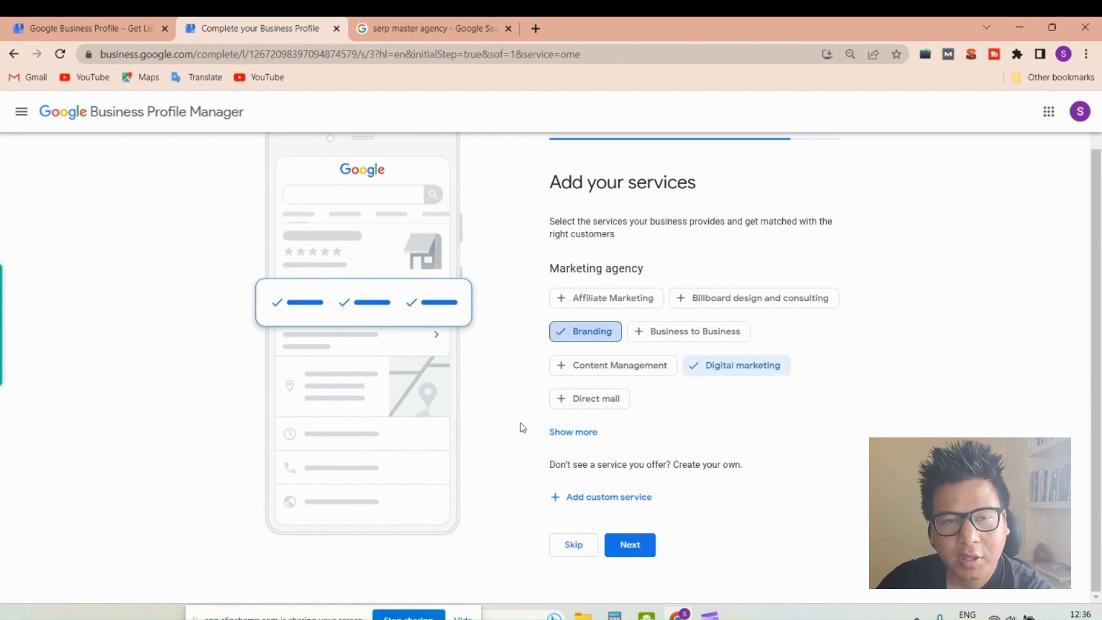
- Add the suggested services Search engine optimization and Paid Advertising by looking up "SEO" and "paid" as custom services
click(603, 497)
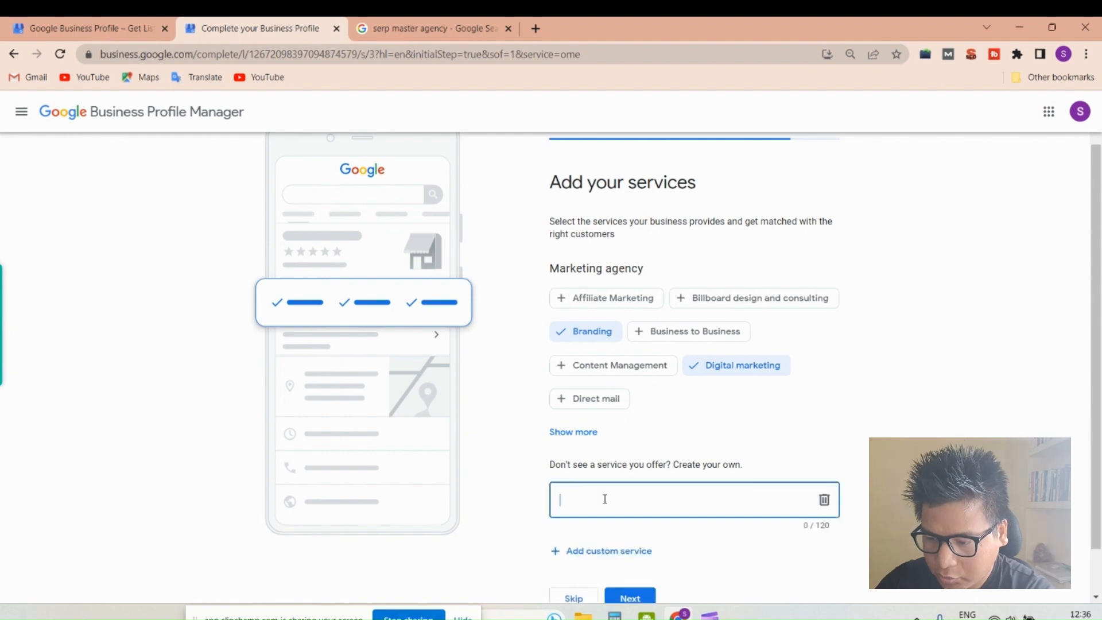
text(SEO)
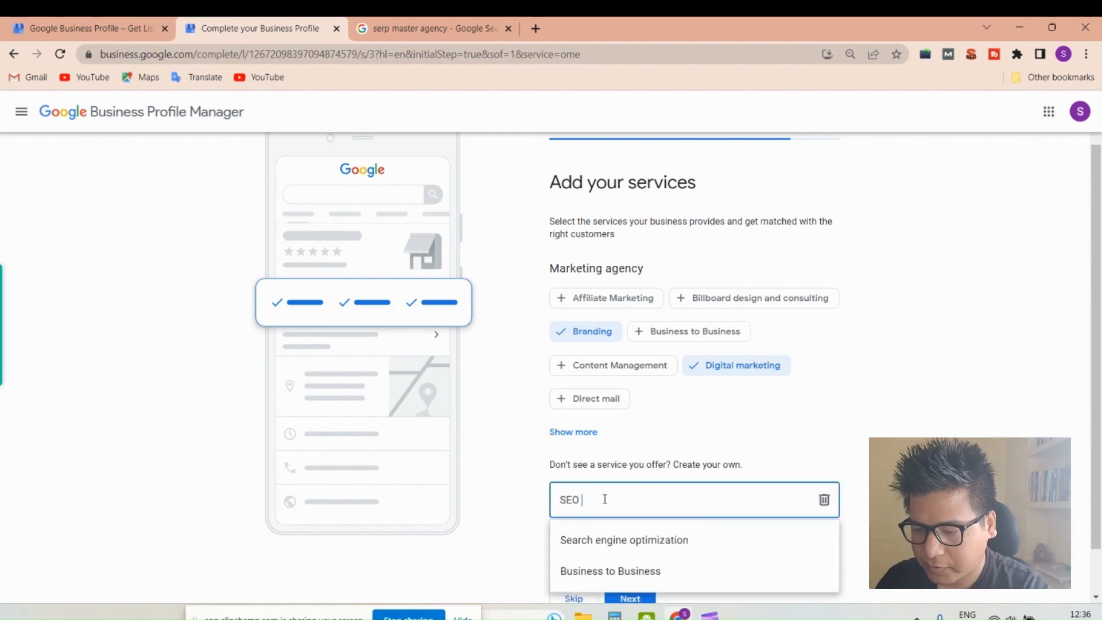
click(603, 542)
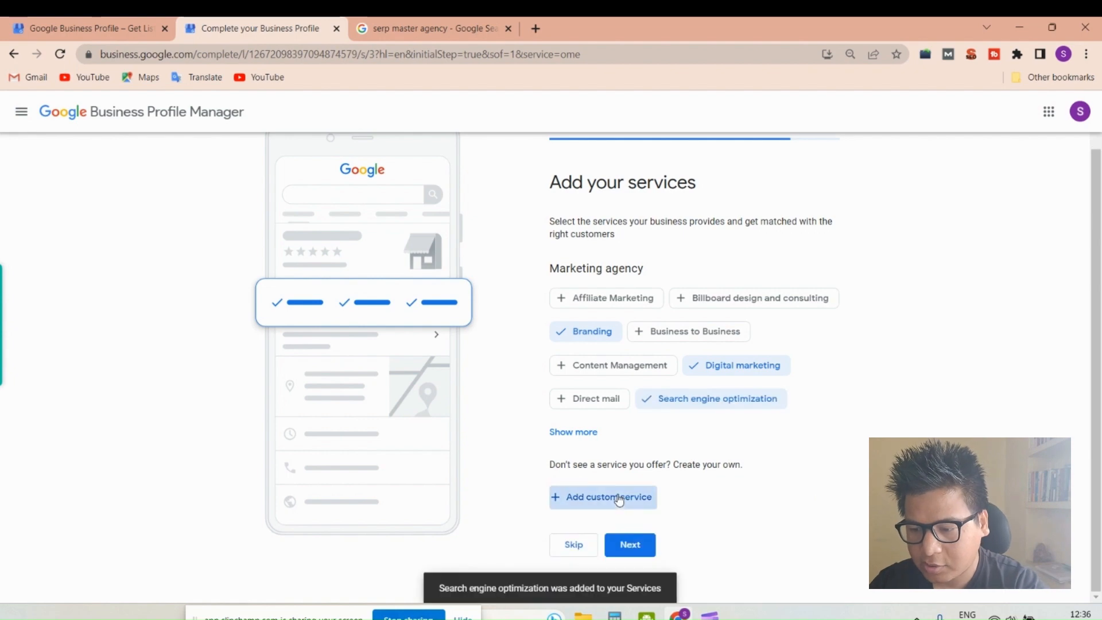
click(601, 496)
text(paid)
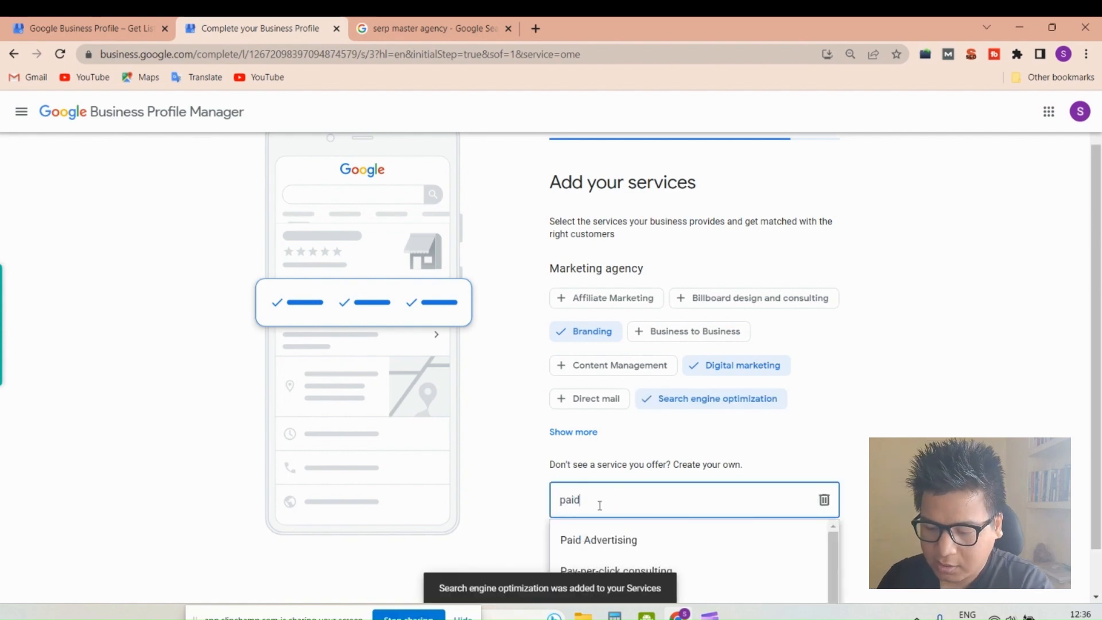
click(565, 541)
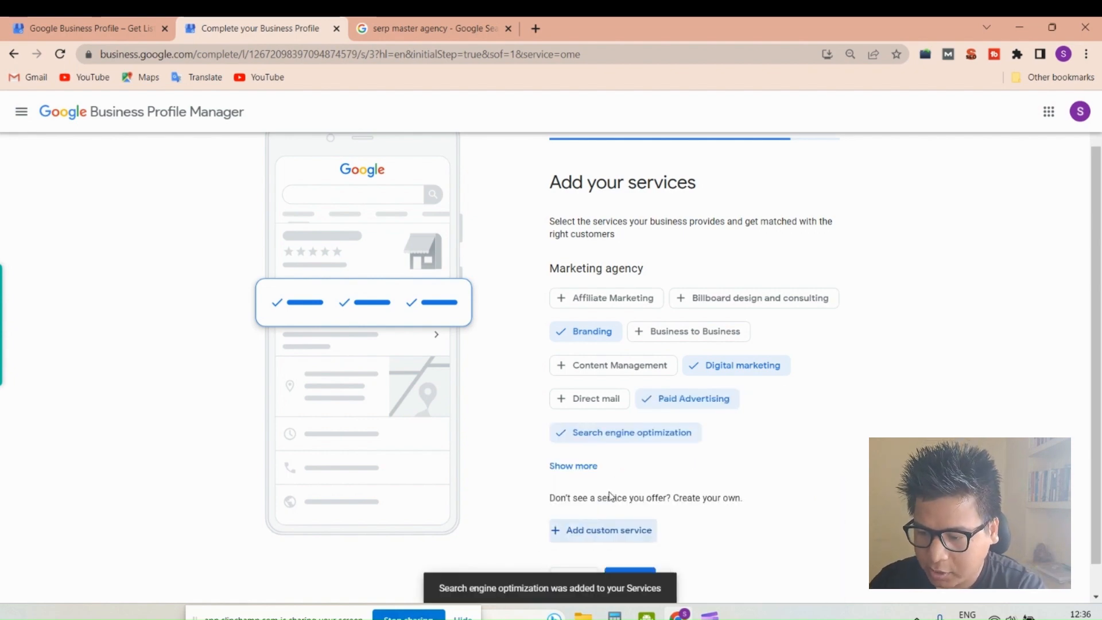
- Add the suggested service Pay-per-click consulting by looking up "pay", and submit the list of services
click(595, 527)
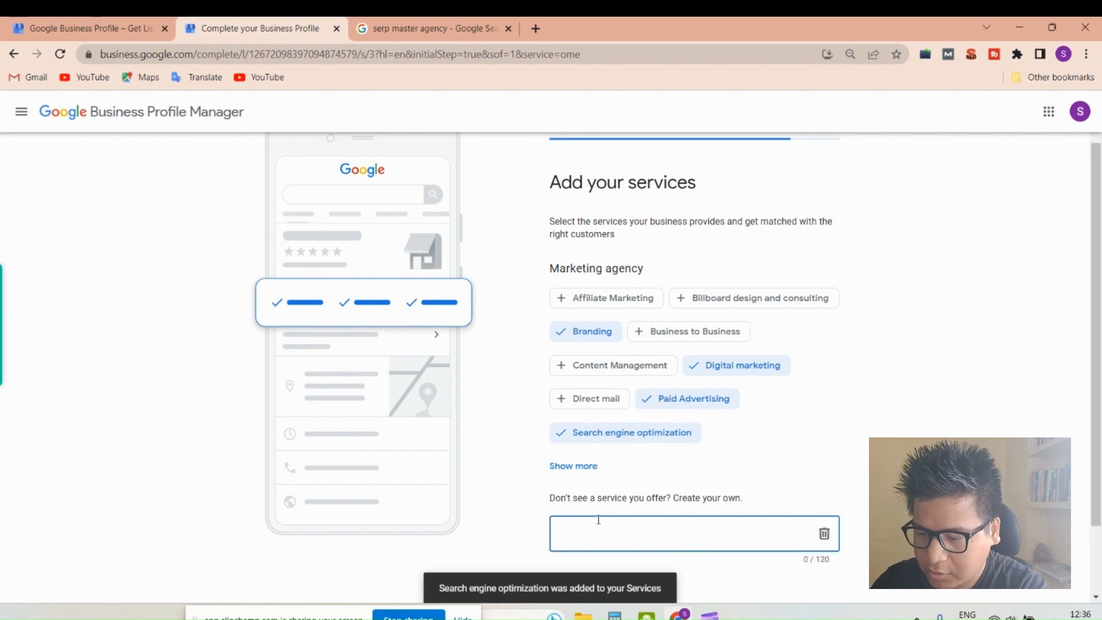
text(pat)
key(BackSpace)
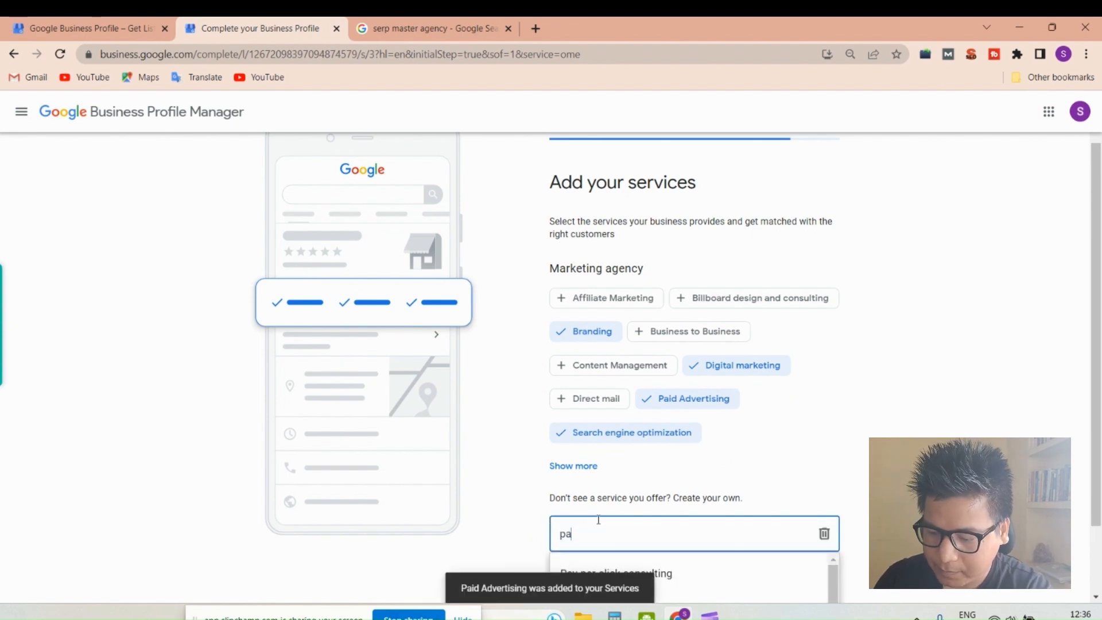
text(y)
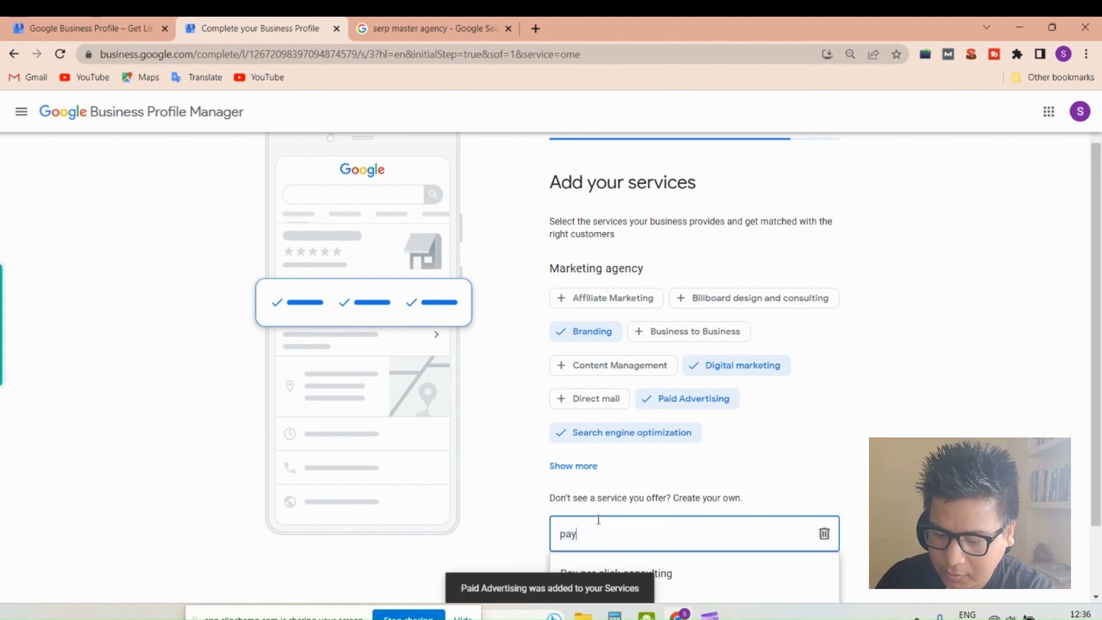
click(677, 572)
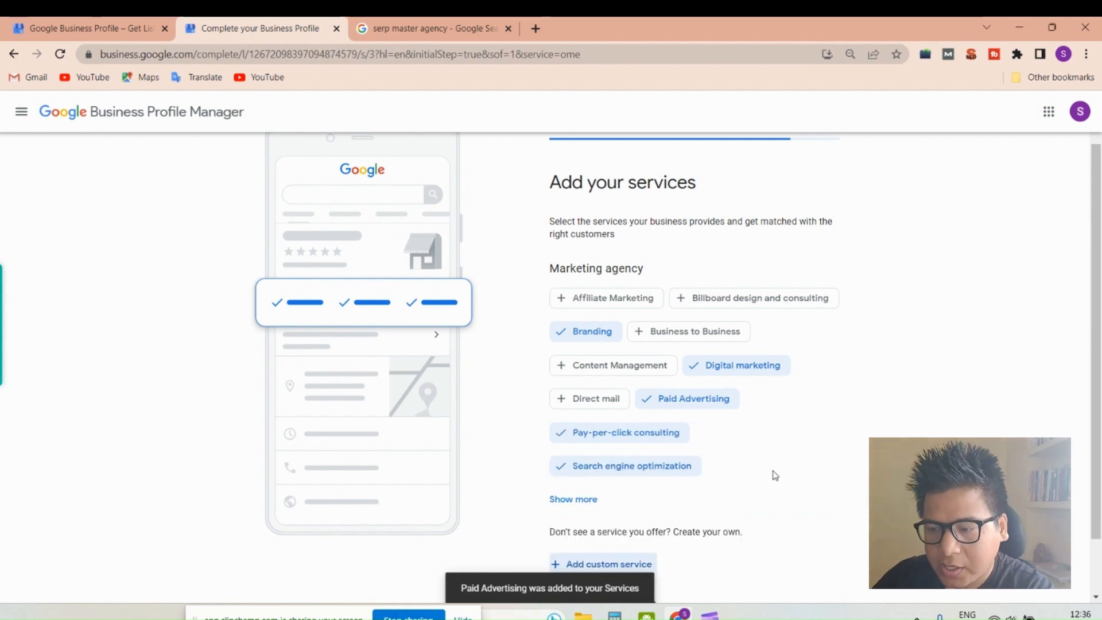
scroll(773, 473, down, 1)
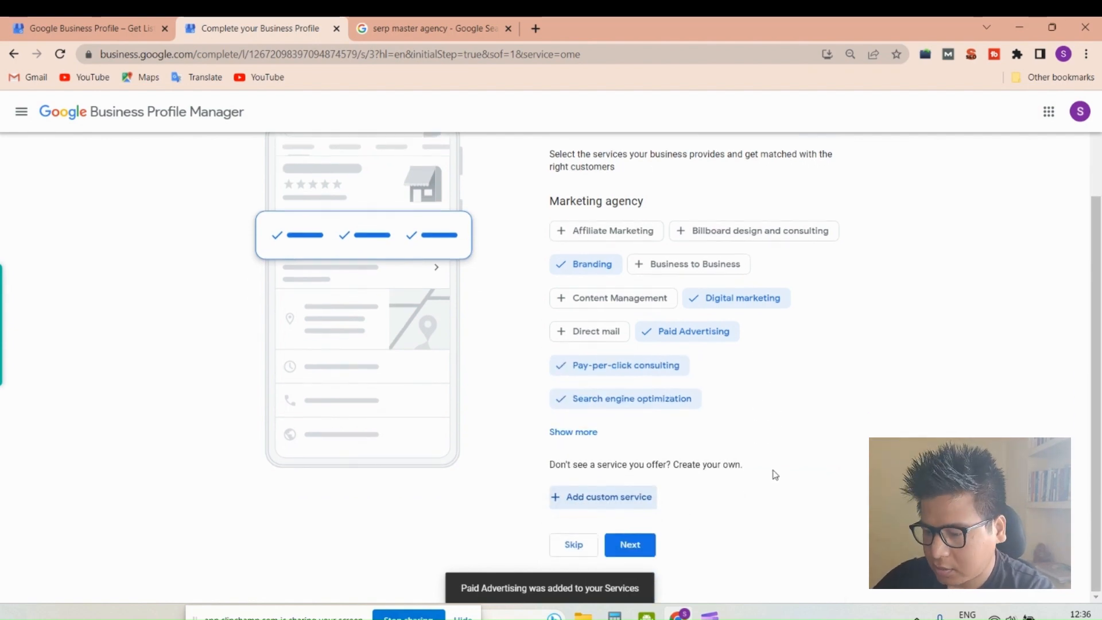
click(636, 550)
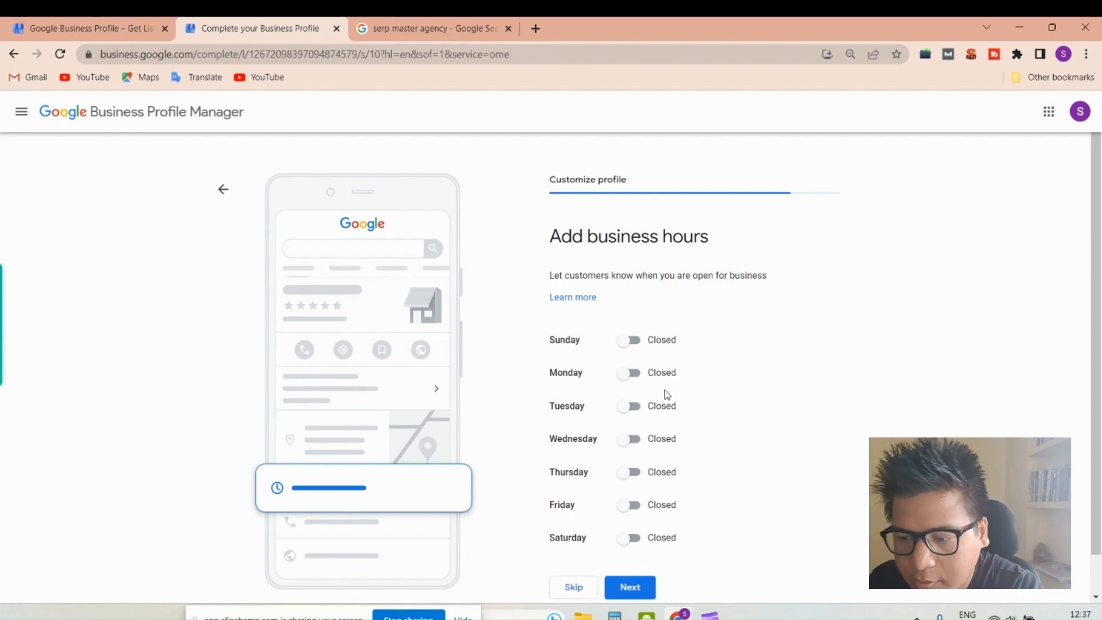
- Mark the business as open on Monday, Tuesday, Wednesday, Thursday and Friday
click(639, 377)
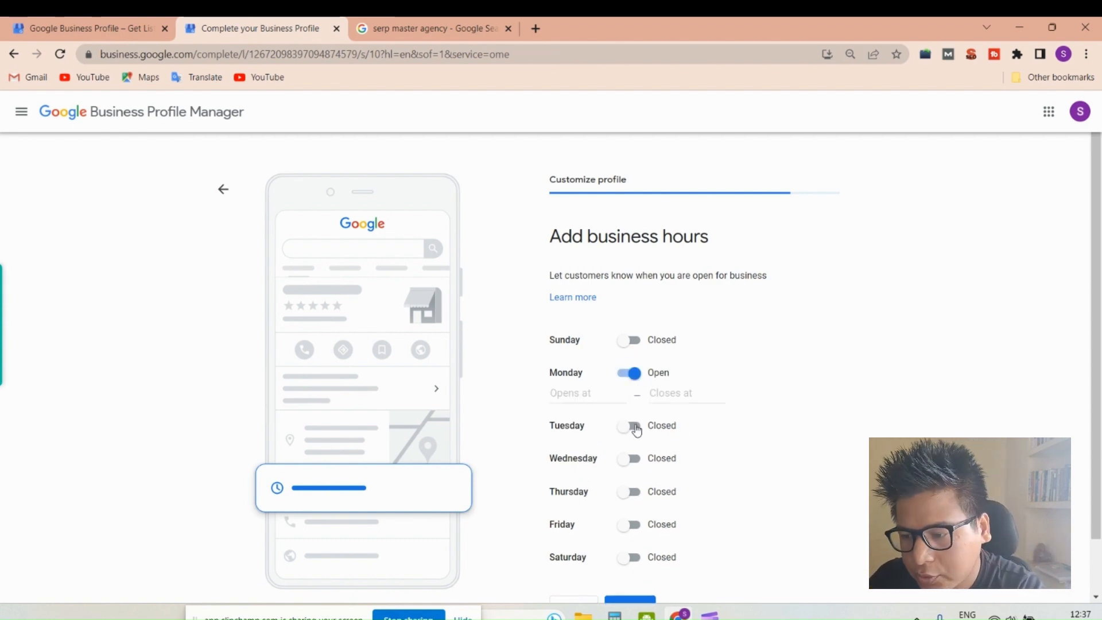
click(634, 427)
click(640, 488)
scroll(635, 492, down, 2)
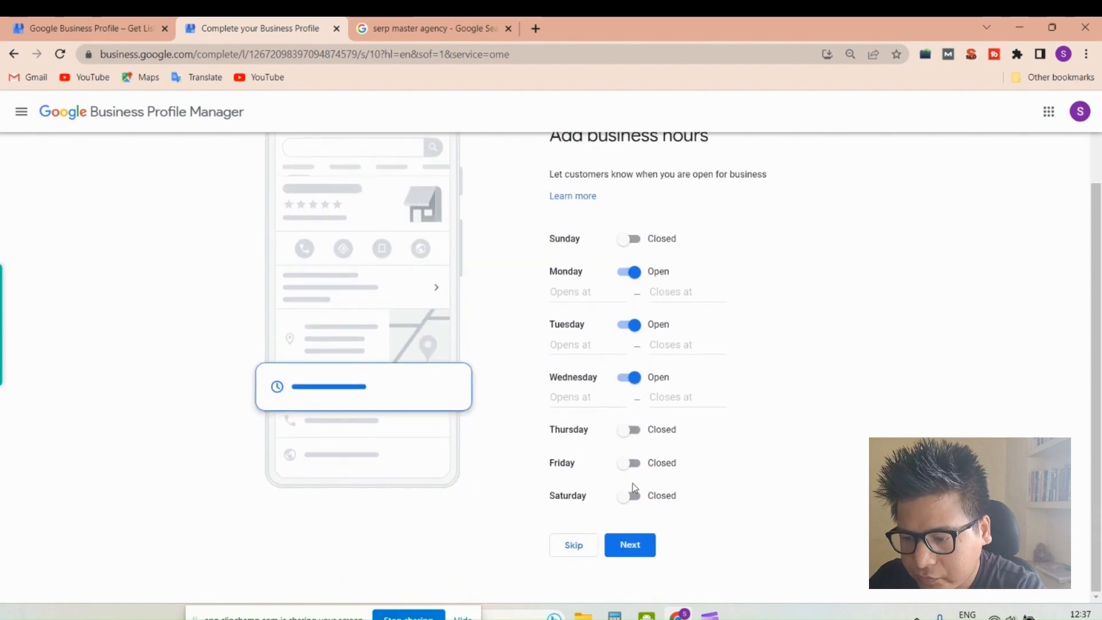
click(632, 431)
click(635, 490)
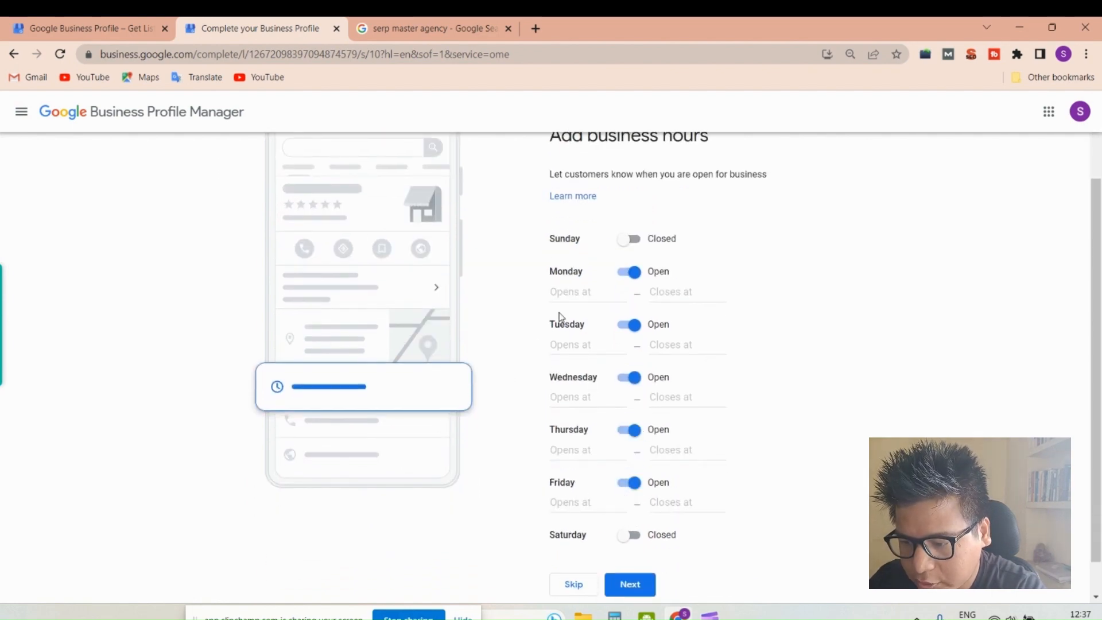
- Set Monday's opening time to 10:00 AM
click(583, 292)
scroll(597, 381, down, 4)
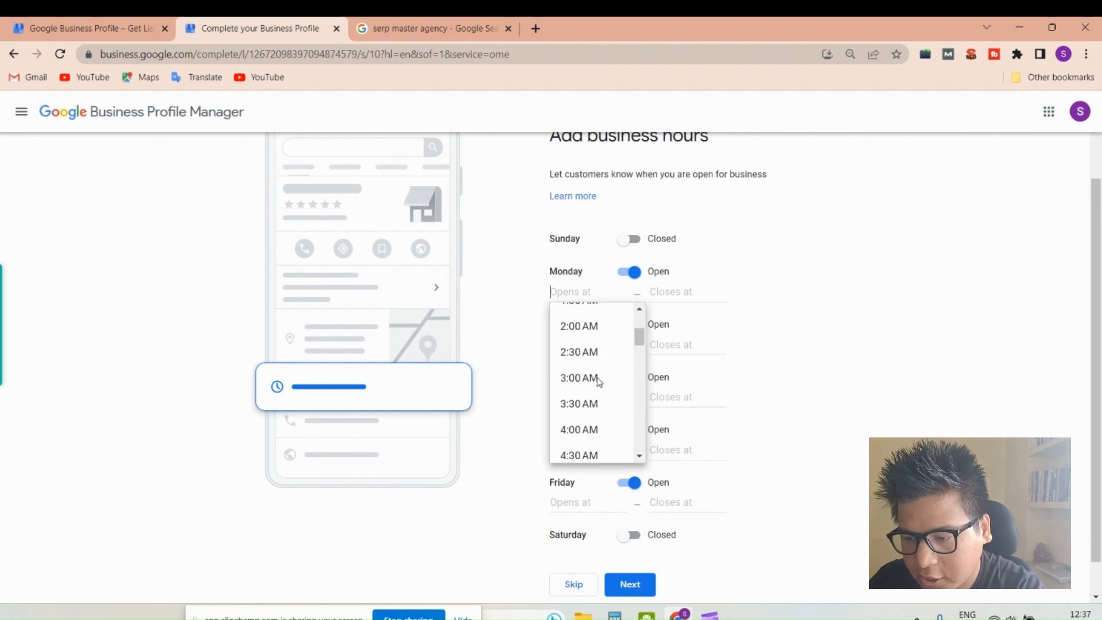
scroll(584, 404, down, 3)
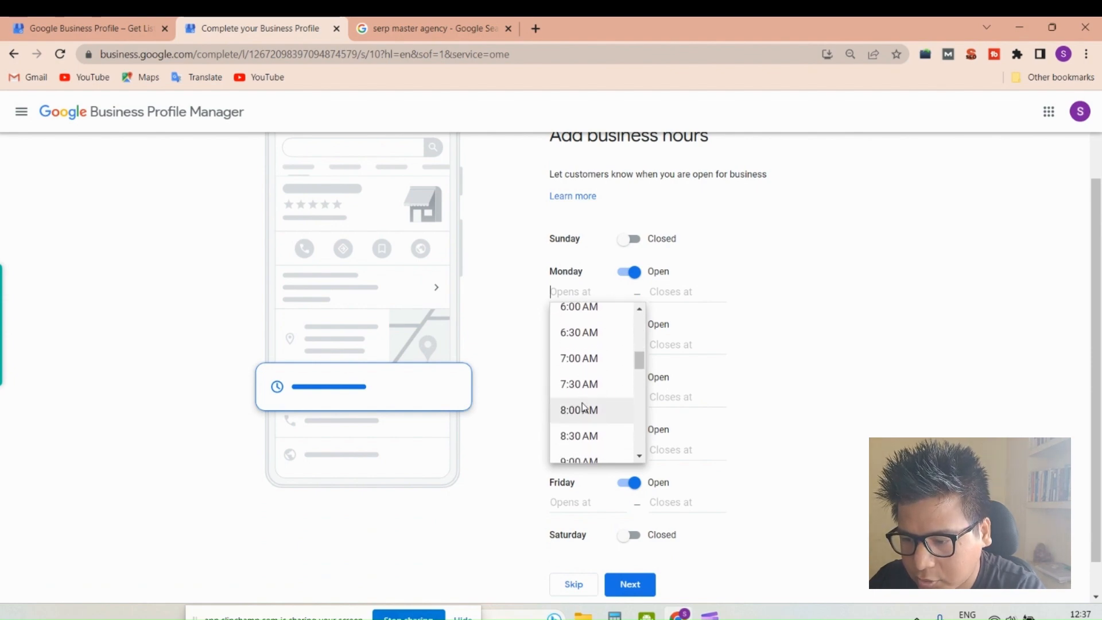
scroll(583, 406, down, 3)
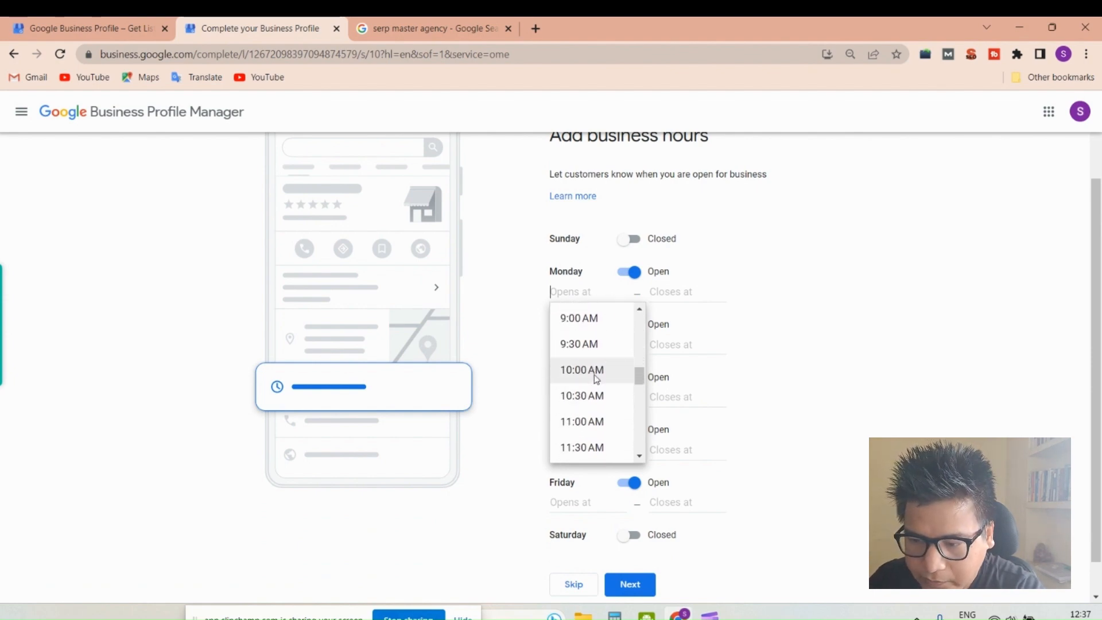
click(593, 371)
- Copy Monday's 10:00 AM opening time to Tuesday, Wednesday, Thursday and Friday
triple_click(583, 293)
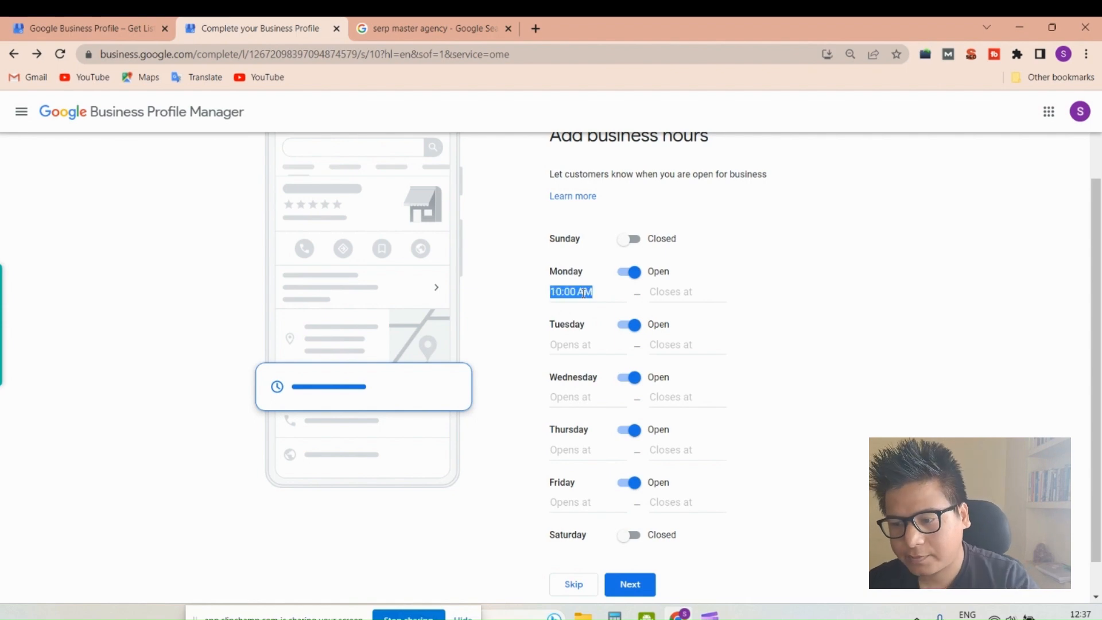
key(ctrl+c)
click(570, 344)
key(ctrl+v)
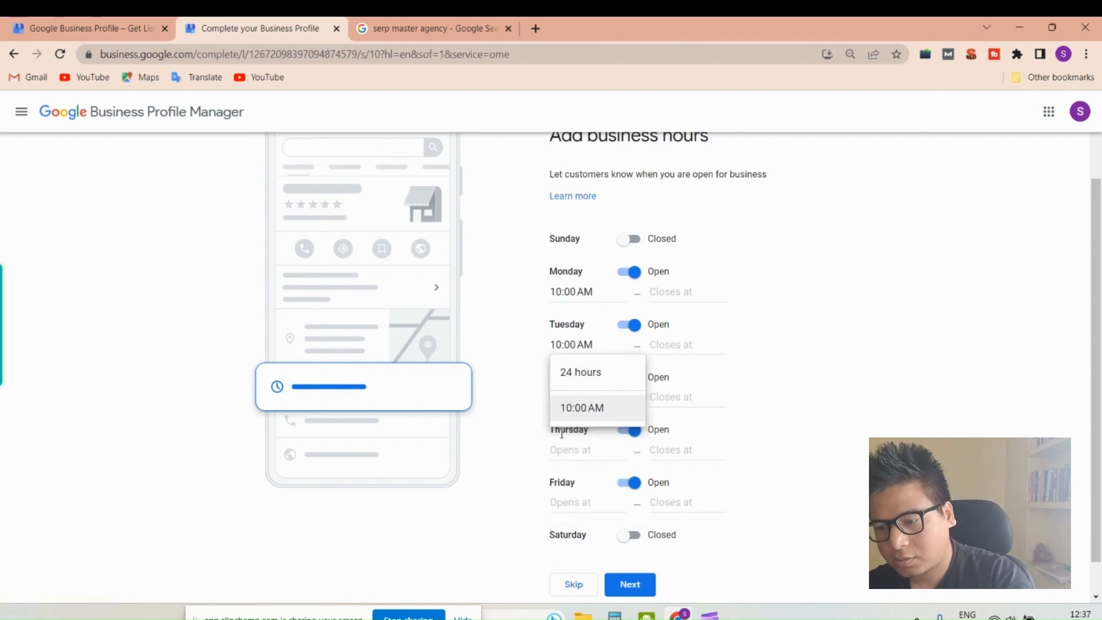
click(569, 449)
key(ctrl+v)
click(571, 396)
key(ctrl+v)
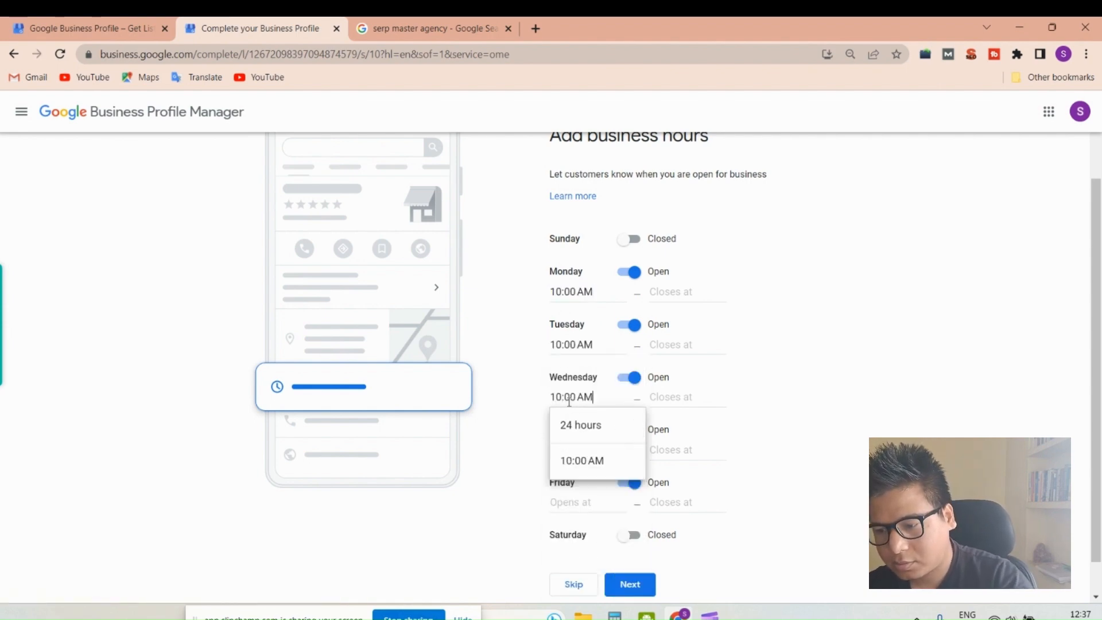
click(565, 502)
key(ctrl+v)
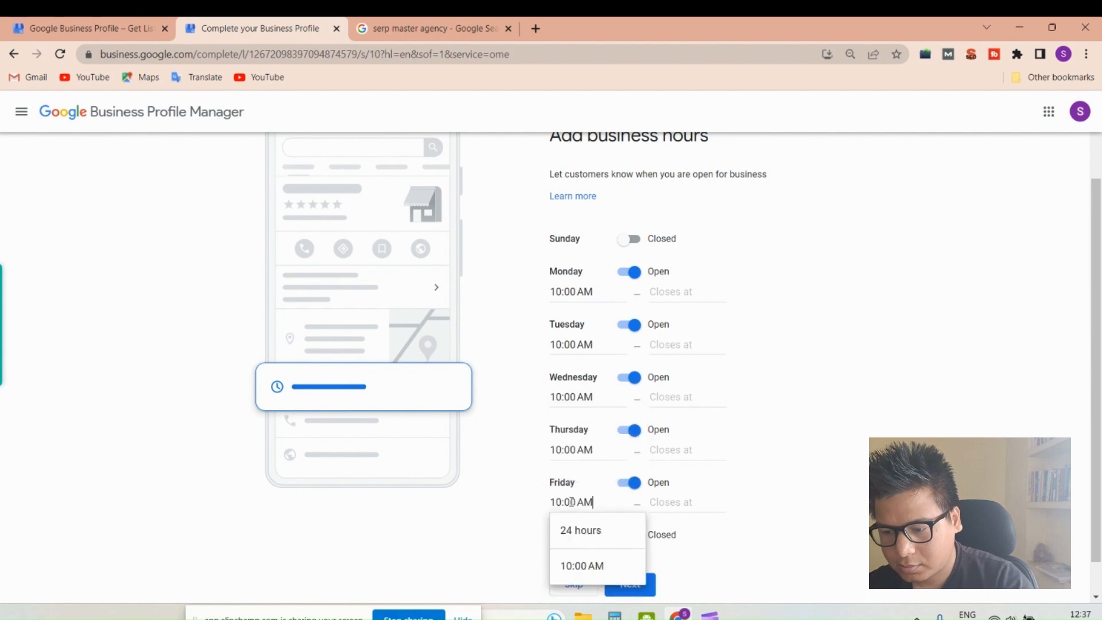
- Set Monday's closing time to 8:00 PM
click(675, 292)
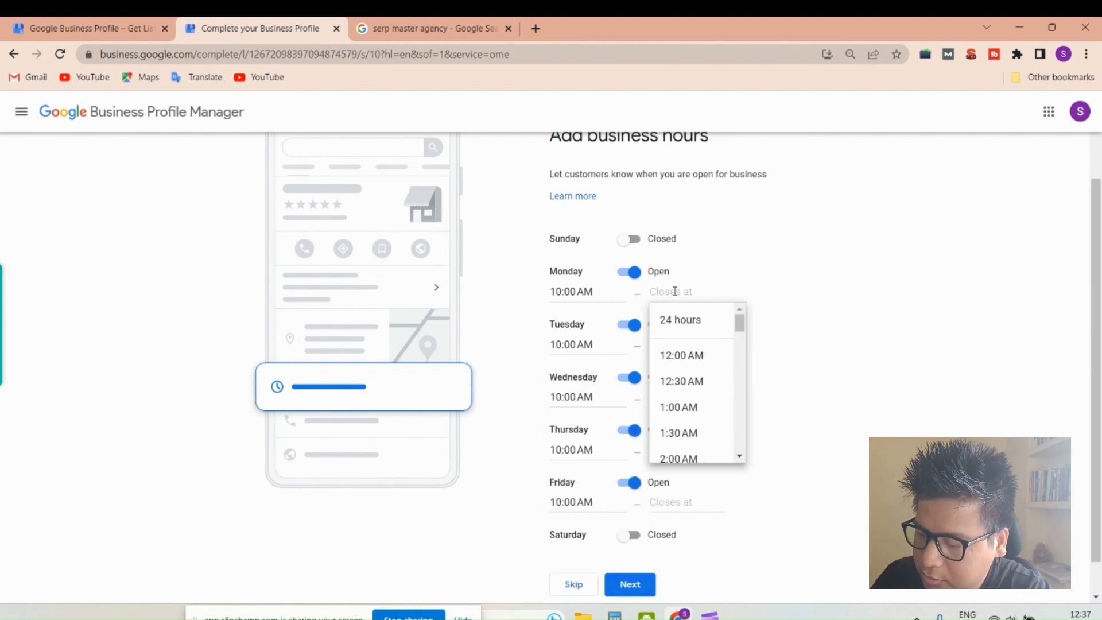
text(8)
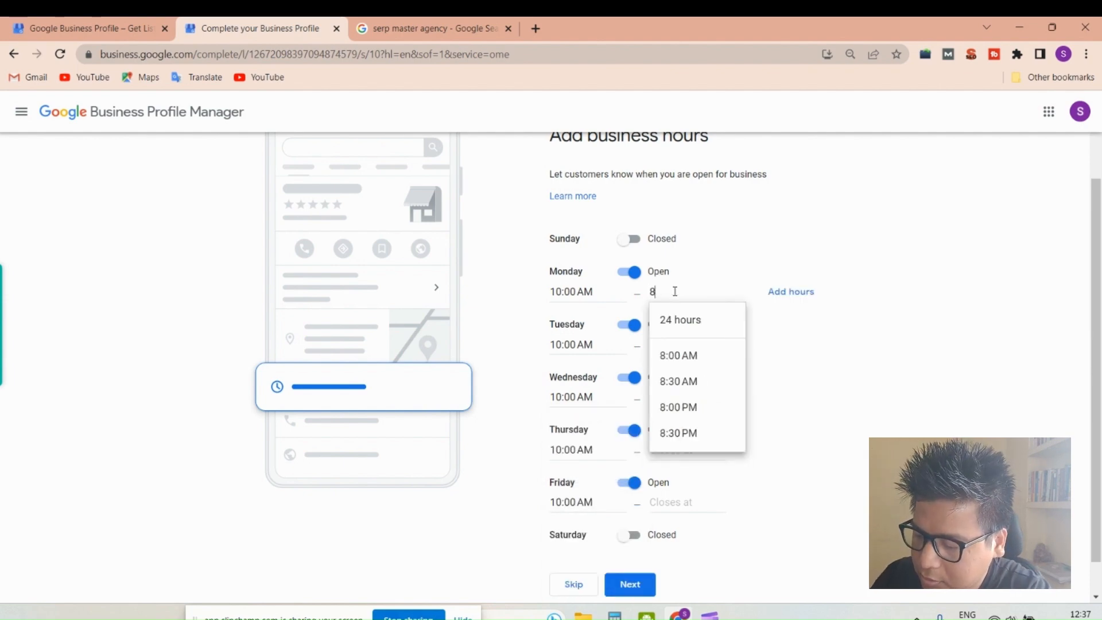
click(681, 415)
- Copy Monday's 8:00 PM closing time to Tuesday through Friday and submit the business hours
double_click(689, 291)
click(689, 291)
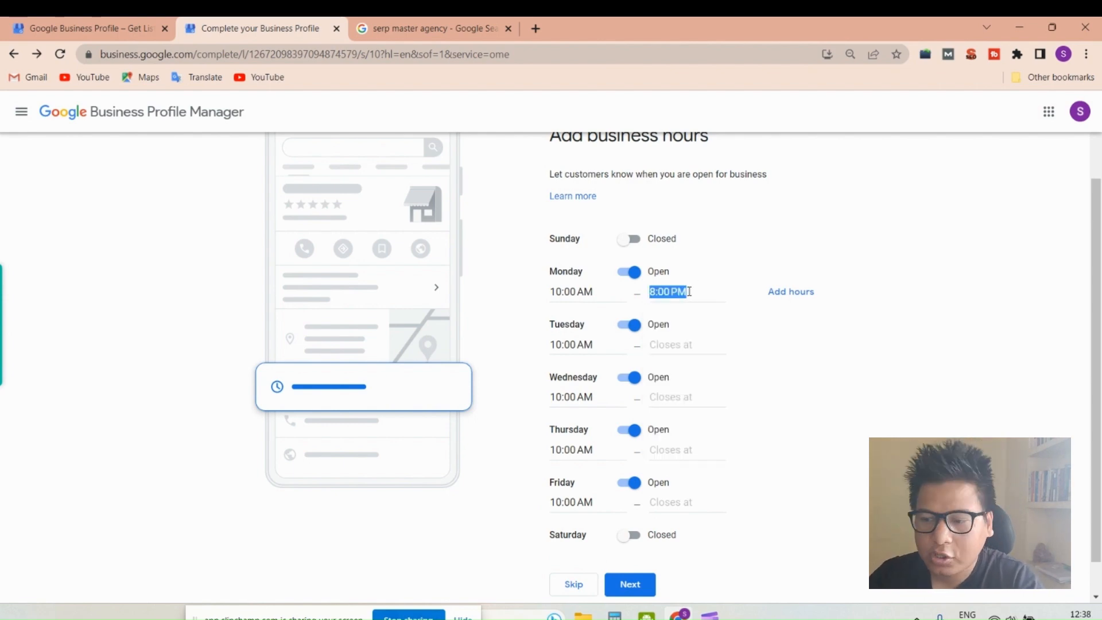
click(682, 345)
key(ctrl+v)
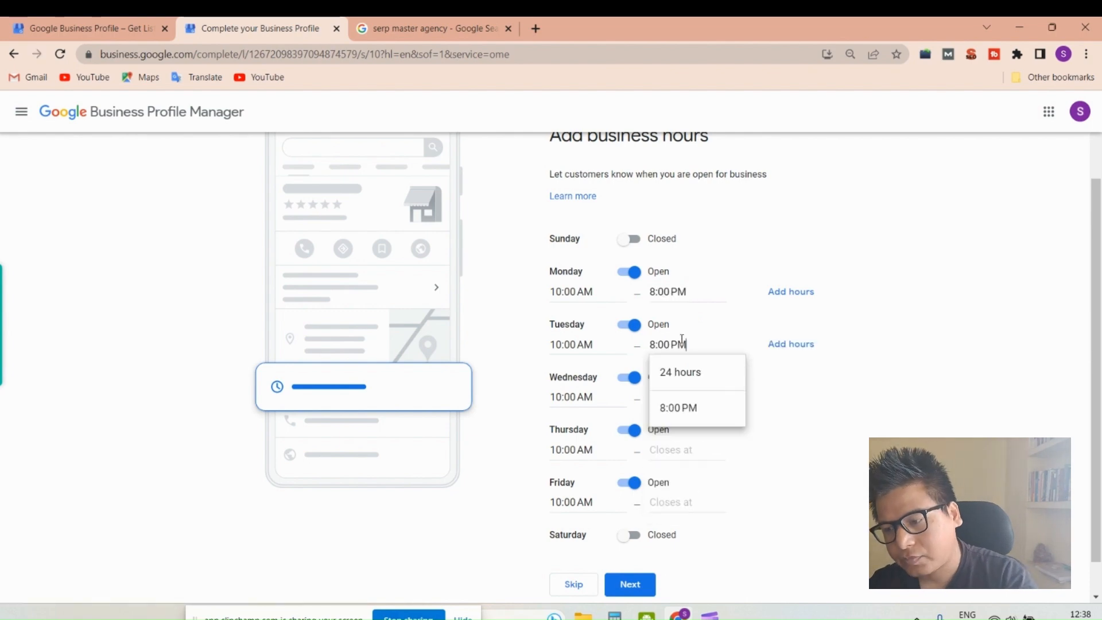
click(678, 456)
key(ctrl+v)
click(678, 396)
key(ctrl+v)
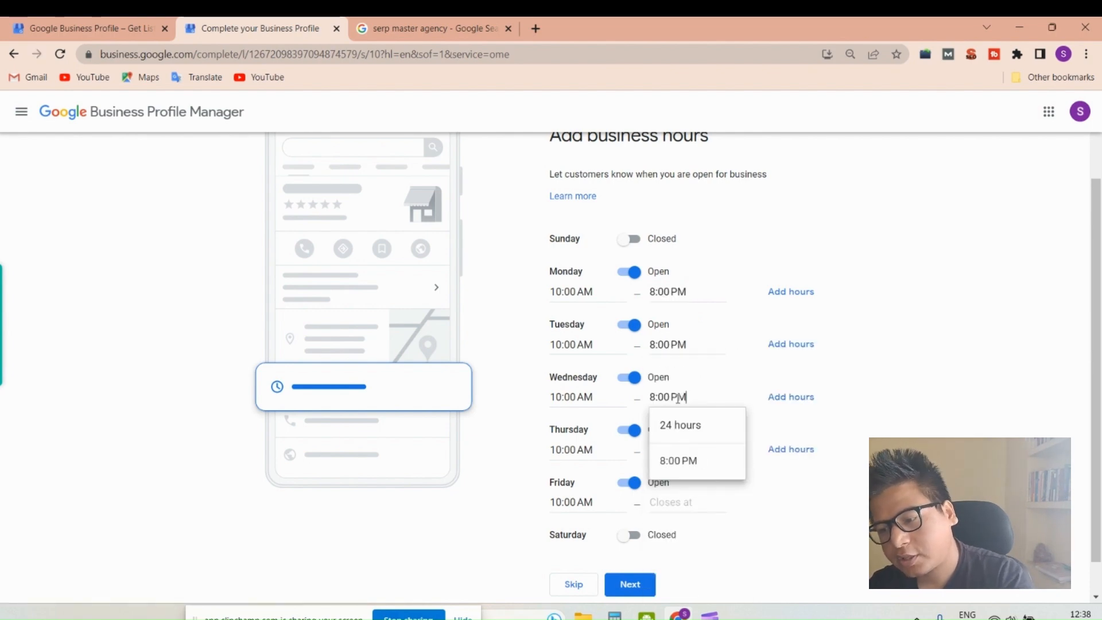
click(681, 501)
key(ctrl+v)
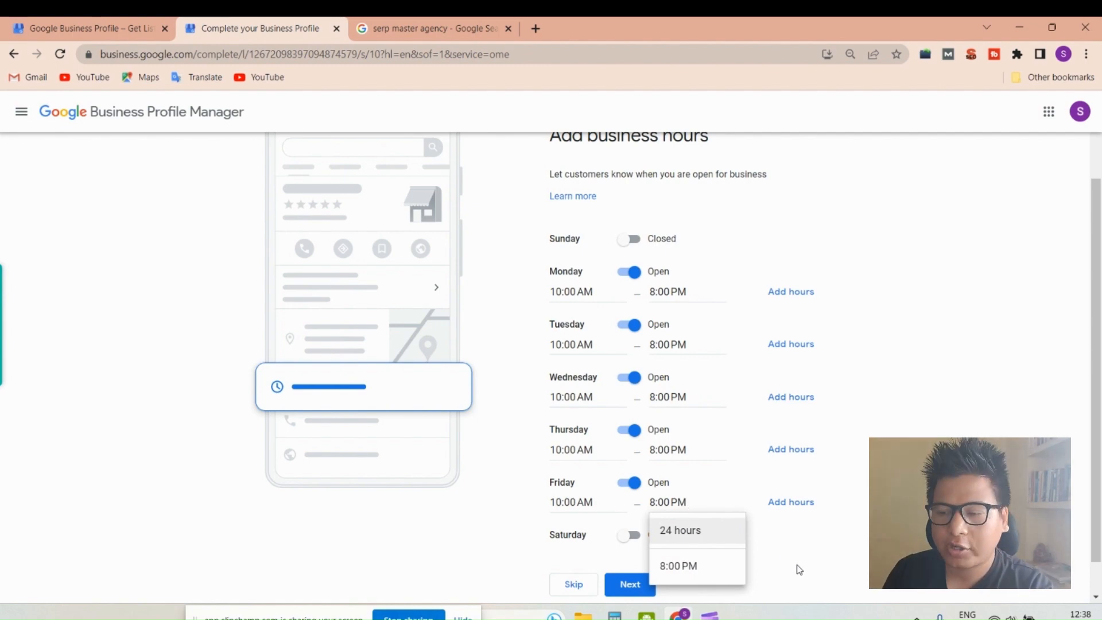
click(993, 330)
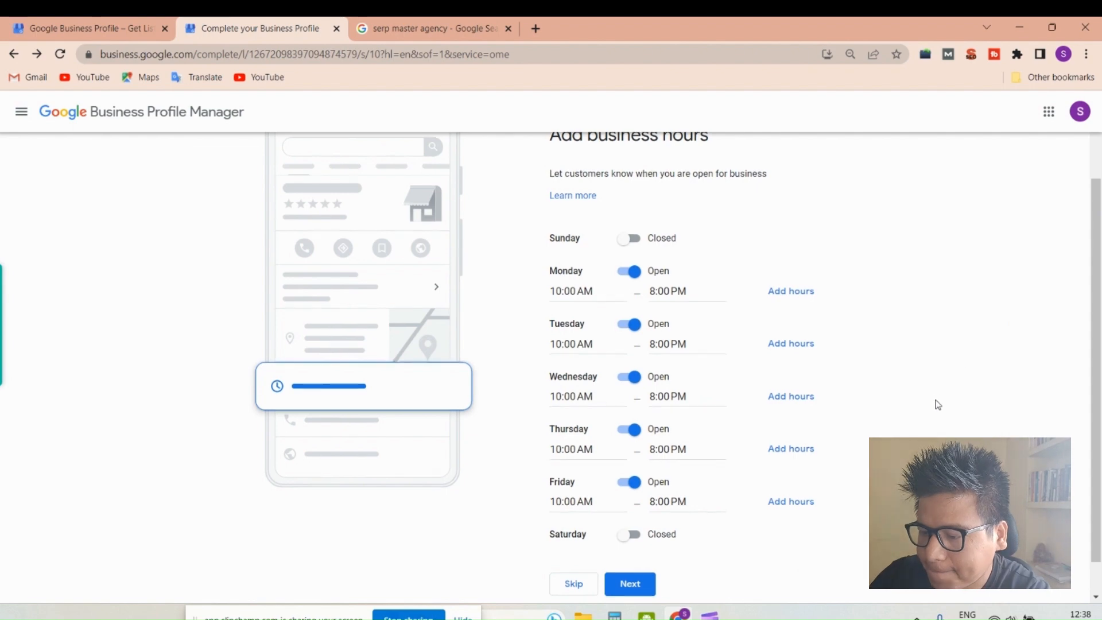
scroll(918, 425, down, 1)
click(628, 548)
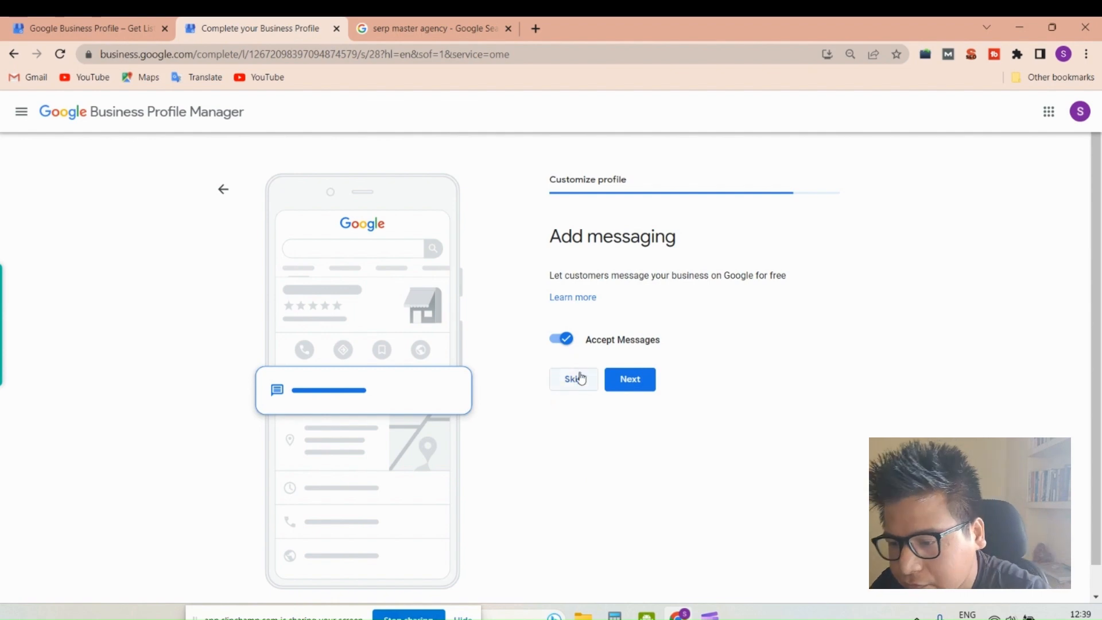
- Submit the messaging setting with Accept Messages on, and copy the full SERP Master Agency description from its Google search listing
click(632, 386)
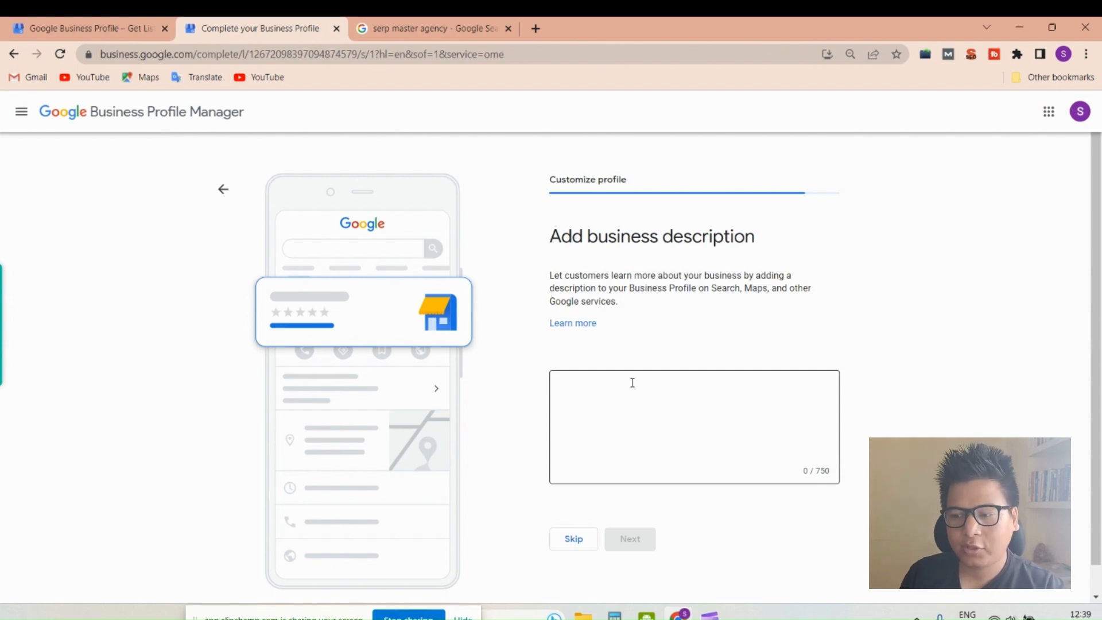
click(436, 28)
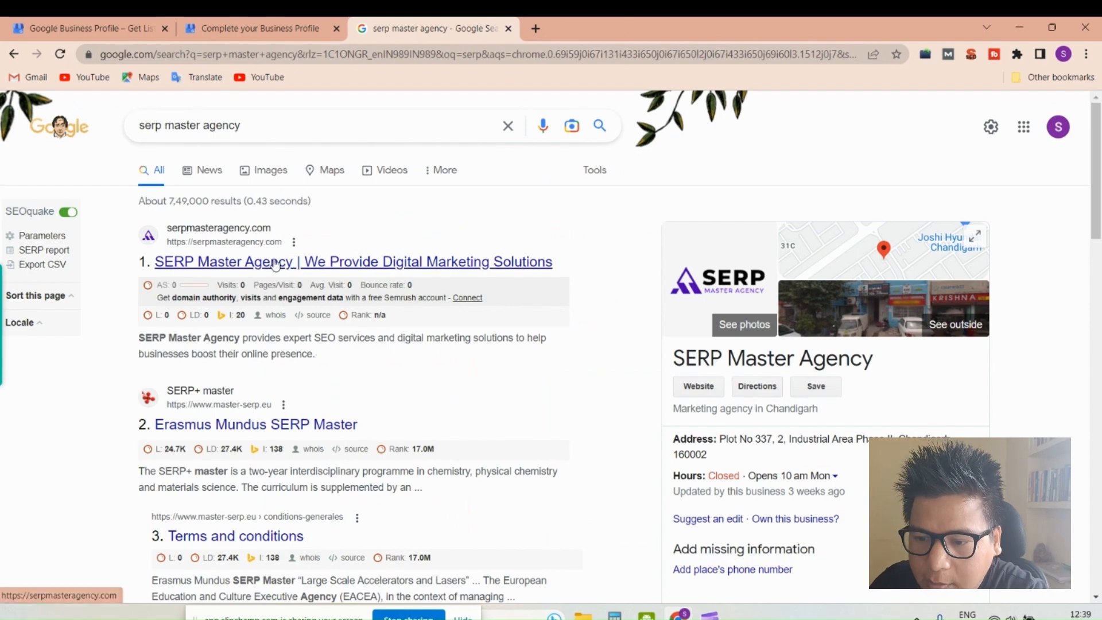
scroll(781, 339, down, 8)
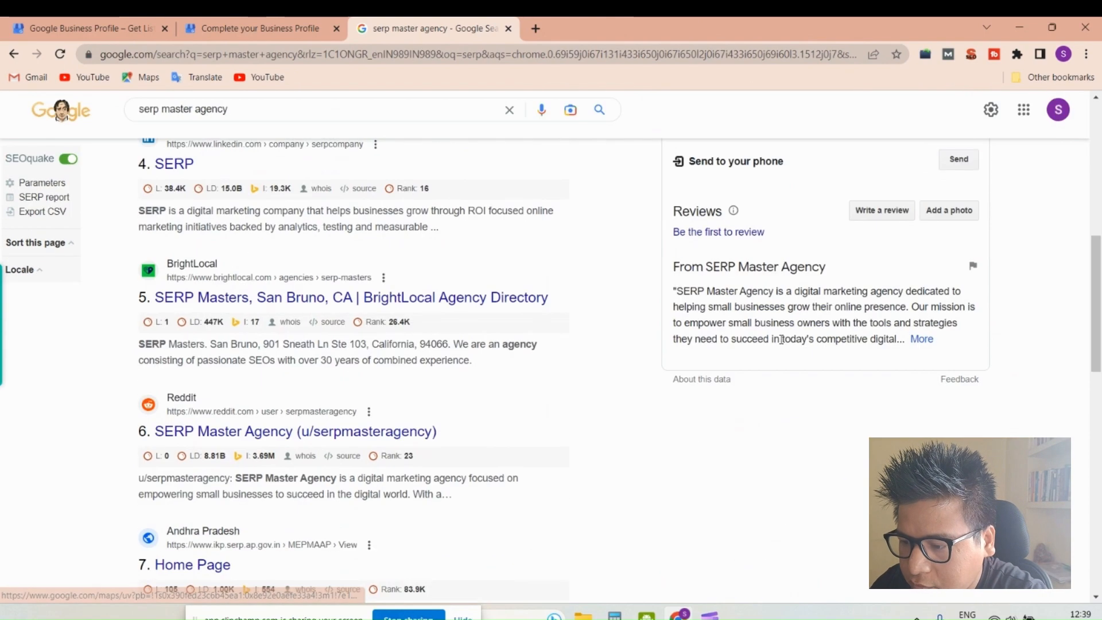
click(921, 339)
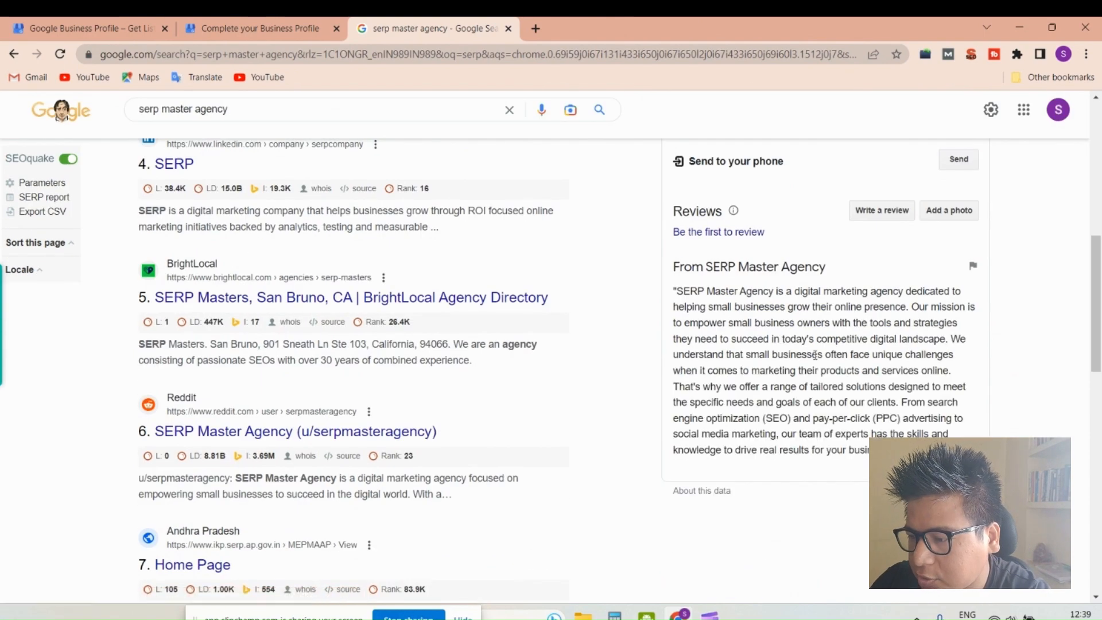
triple_click(815, 355)
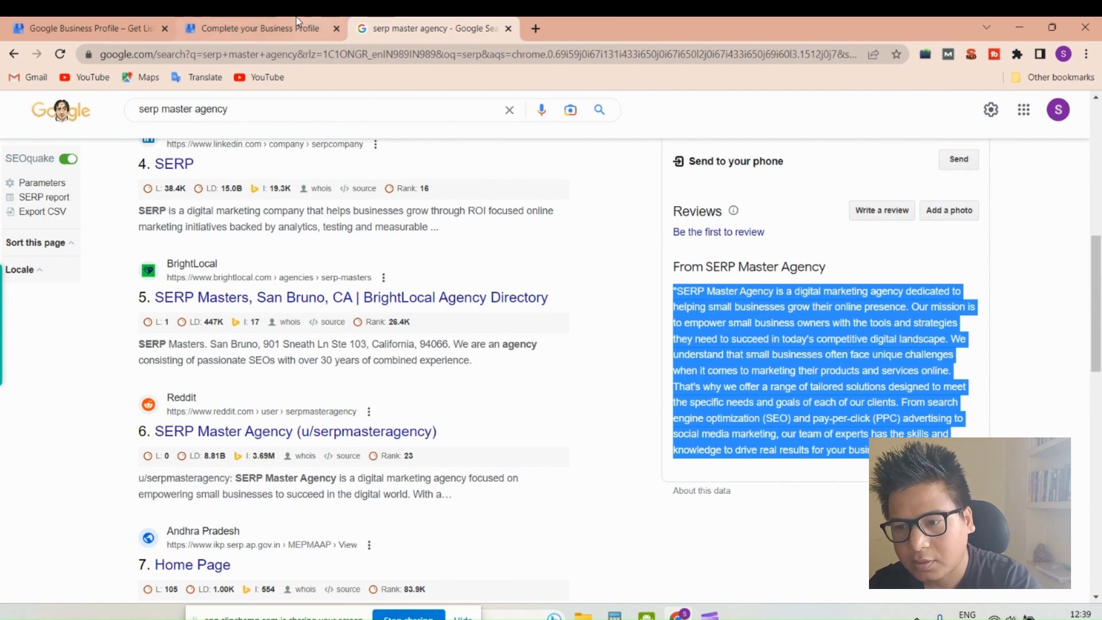
- Paste the copied agency text as the business description, without its opening quotation mark, and submit it
click(258, 28)
click(626, 402)
key(ctrl+v)
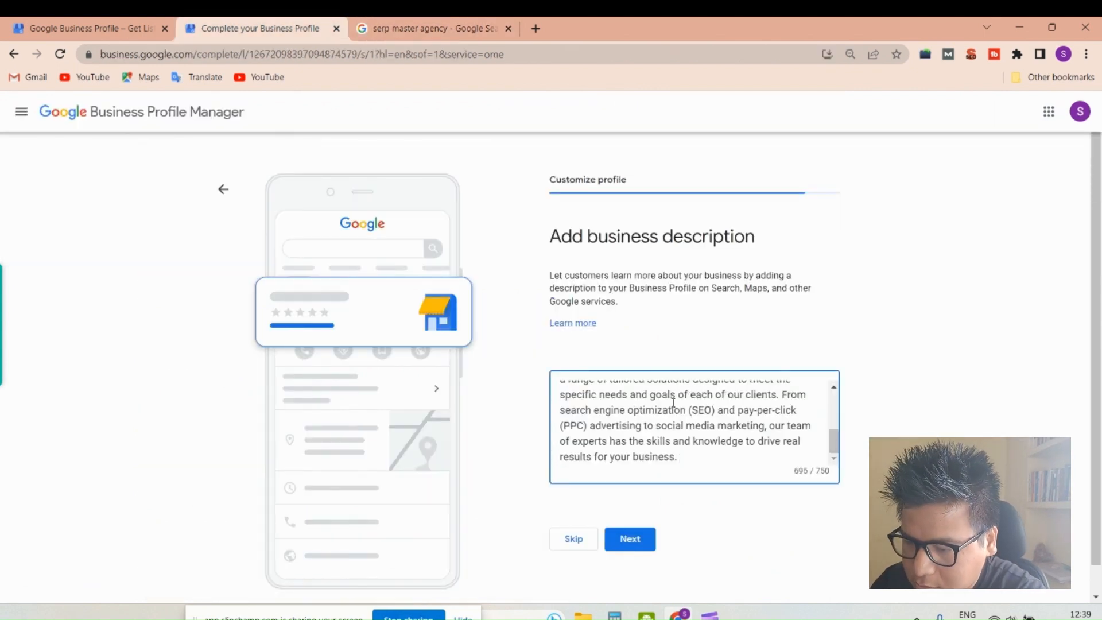
scroll(631, 409, up, 10)
click(562, 390)
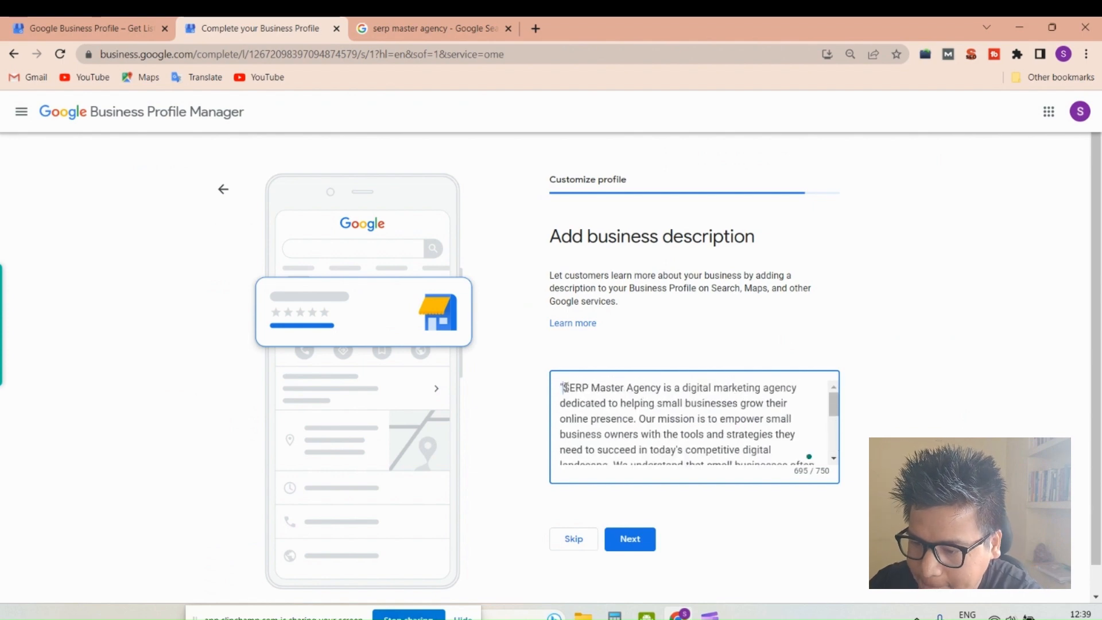
key(BackSpace)
click(674, 360)
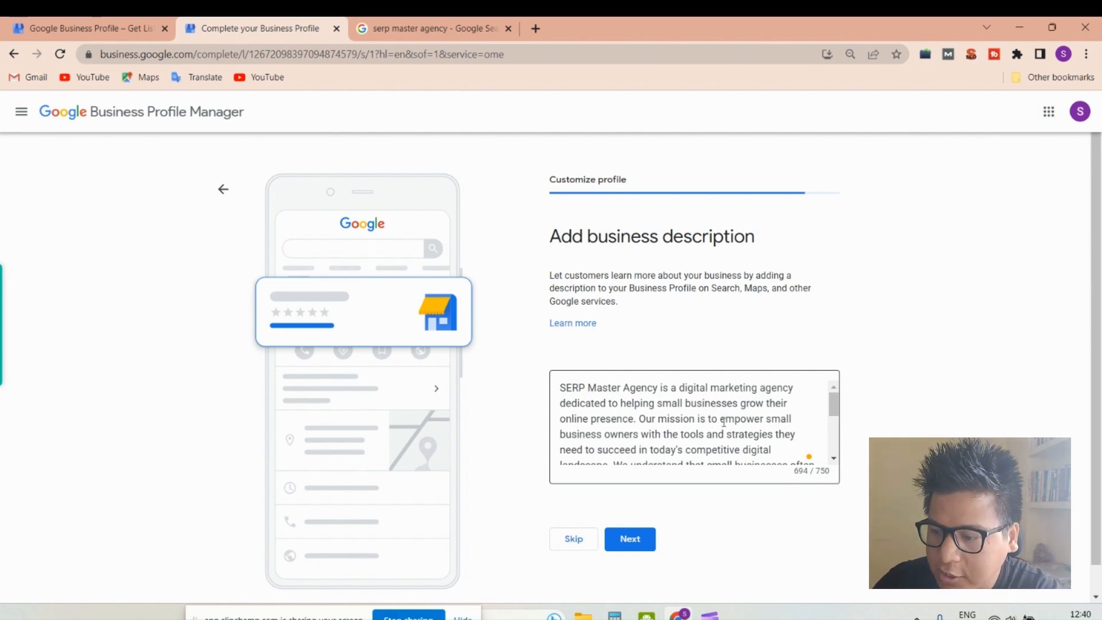
scroll(723, 422, down, 5)
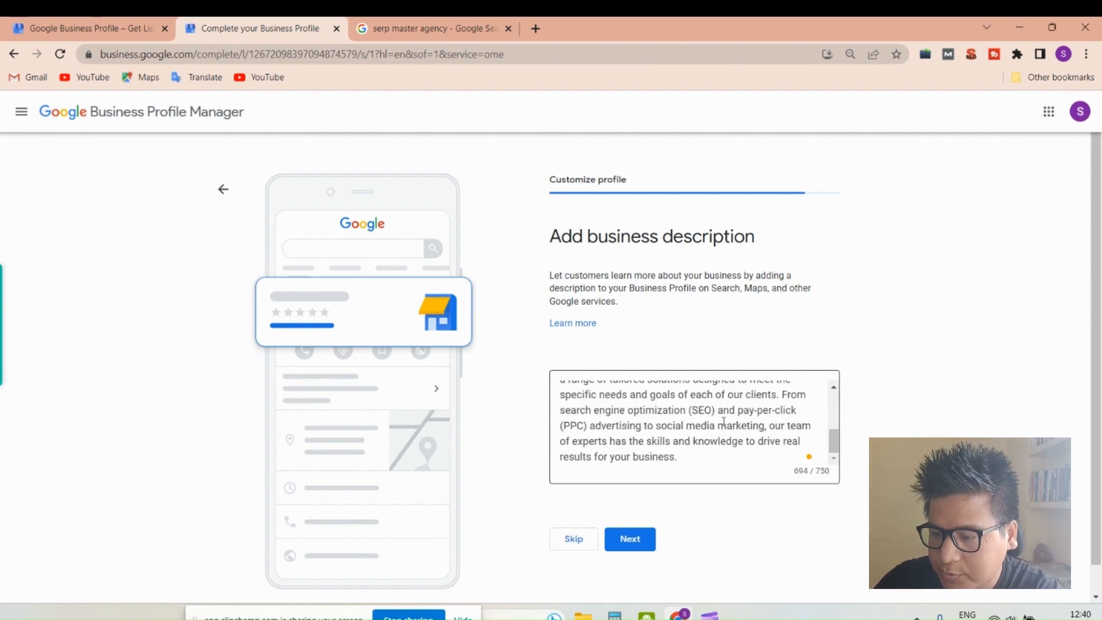
click(631, 541)
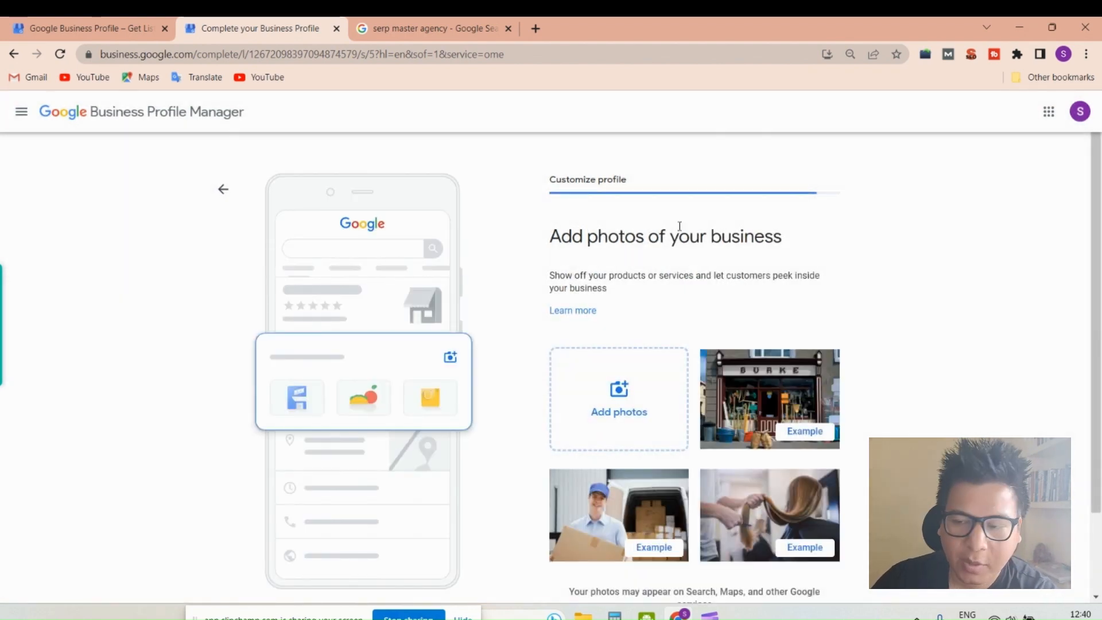
- Upload the SERP Master Agency logo as a business photo and submit the photos
scroll(679, 225, down, 1)
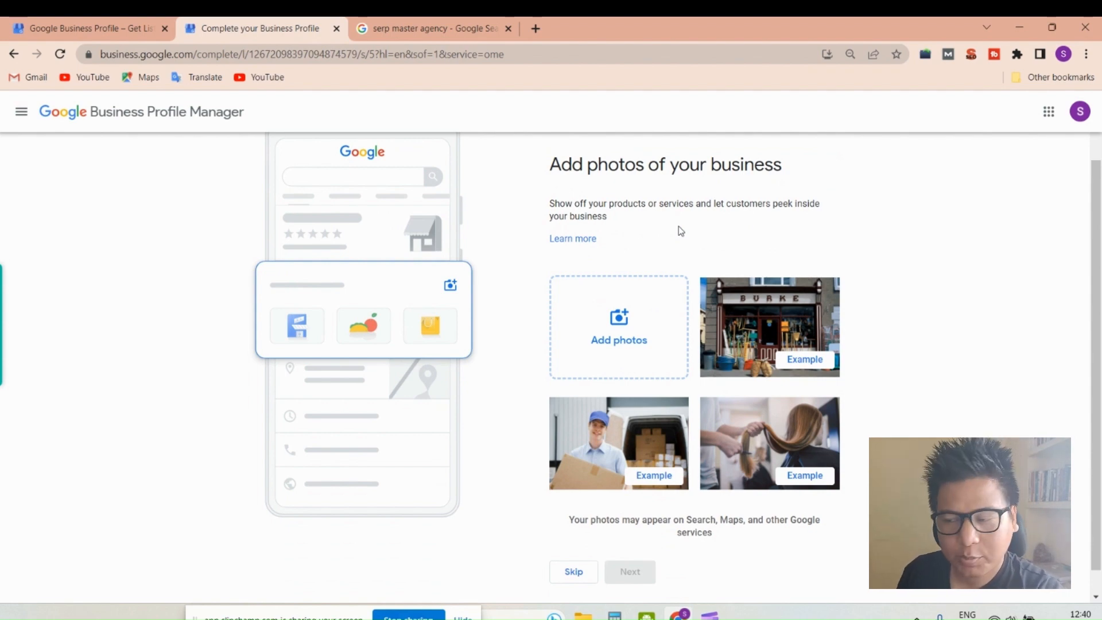
click(627, 351)
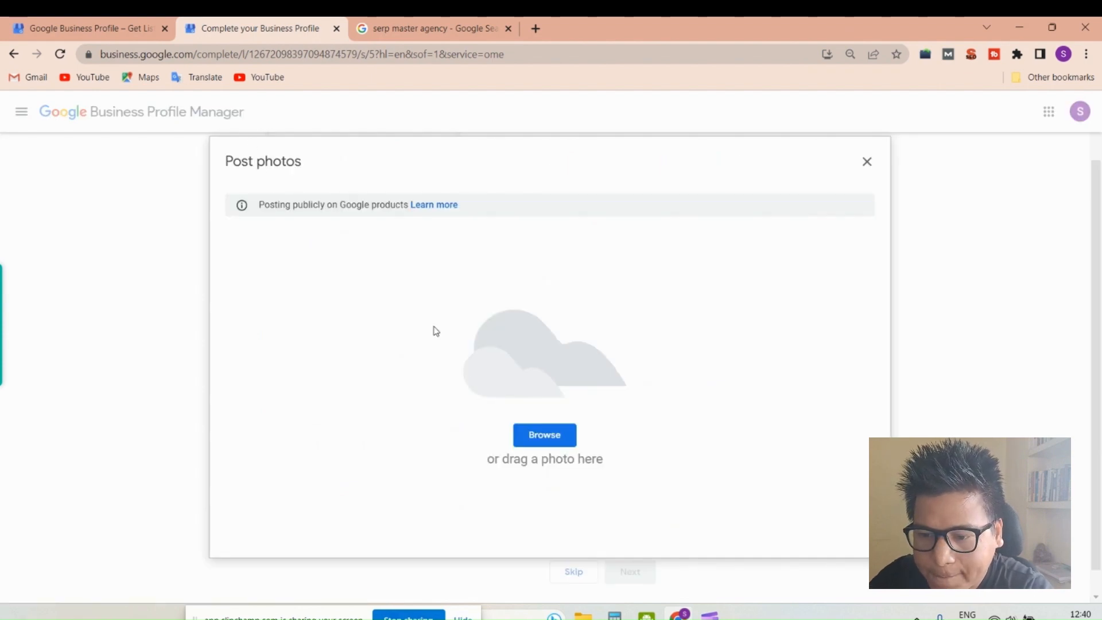
click(545, 436)
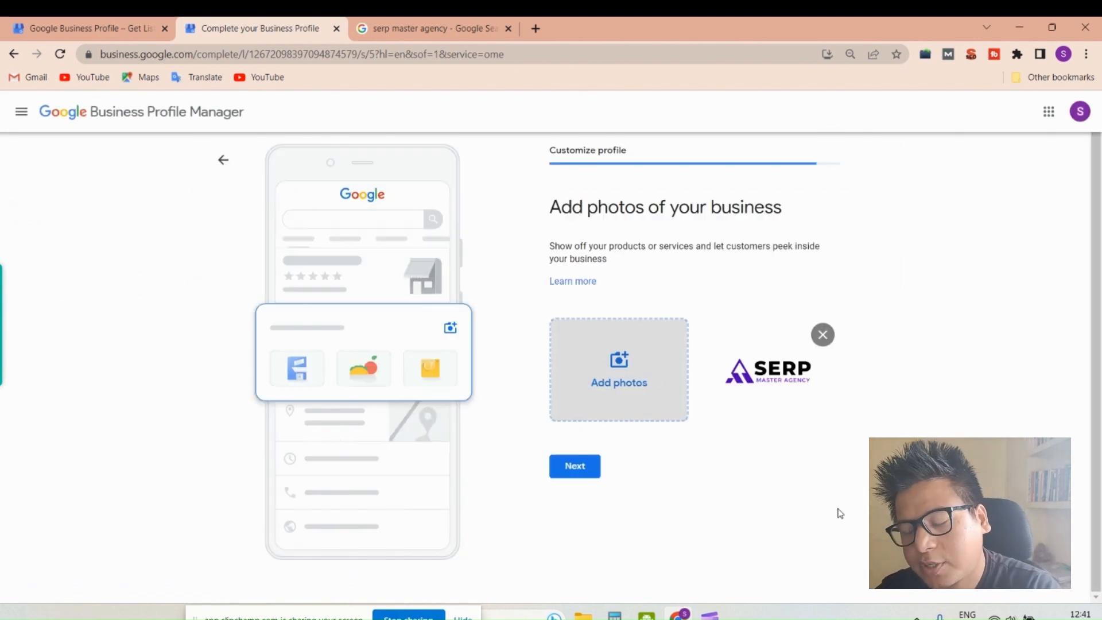
click(588, 471)
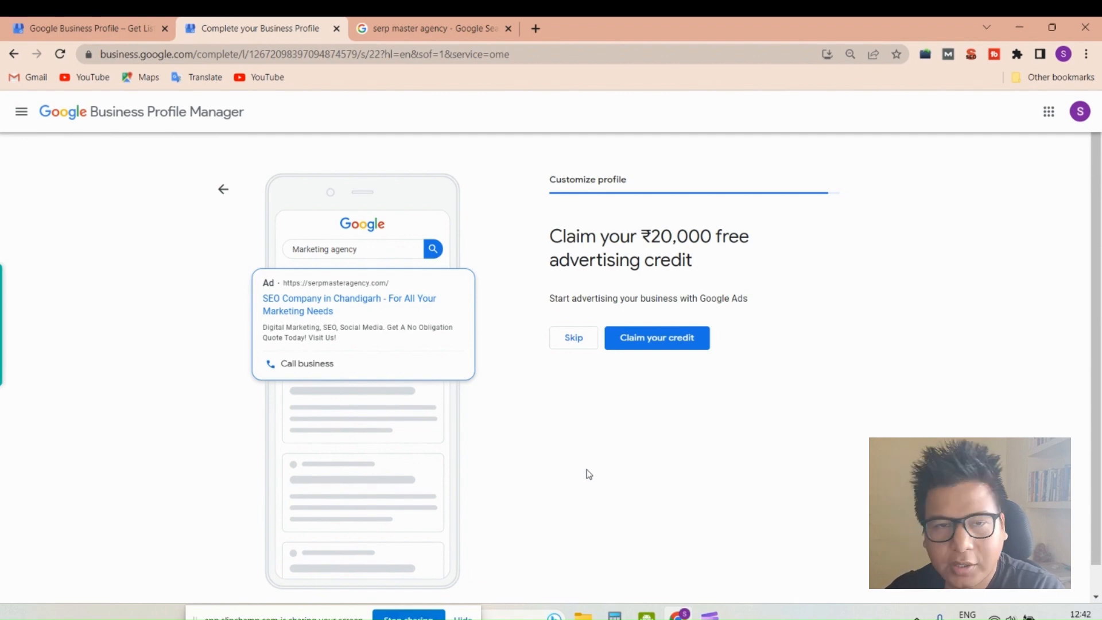
- Skip the ₹20,000 advertising credit offer and finish the profile customization to view the new business listing
click(568, 344)
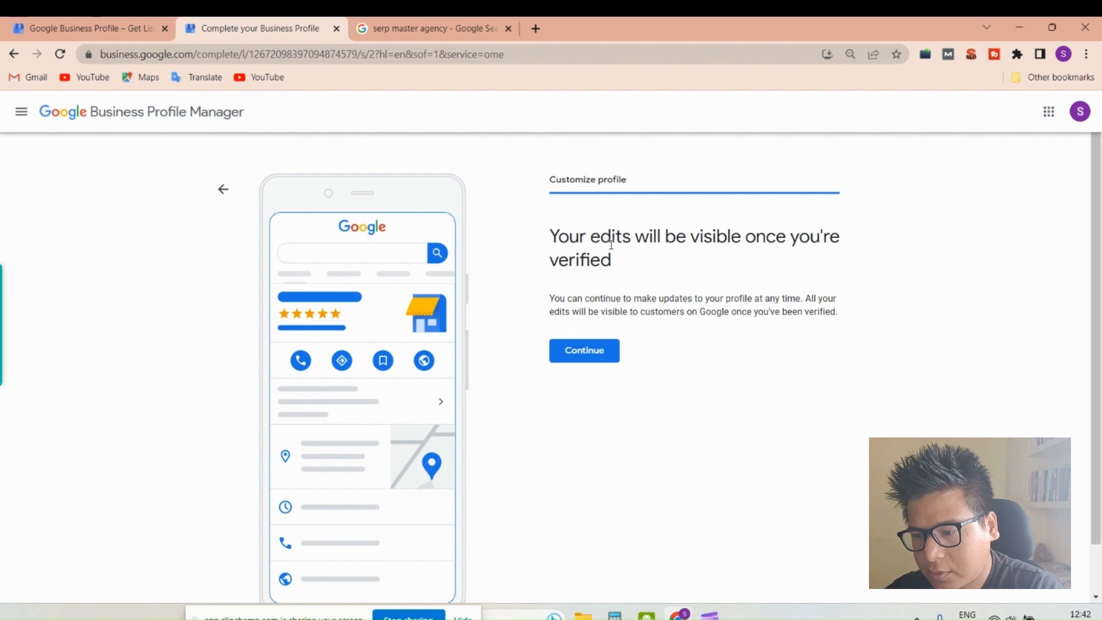
click(596, 352)
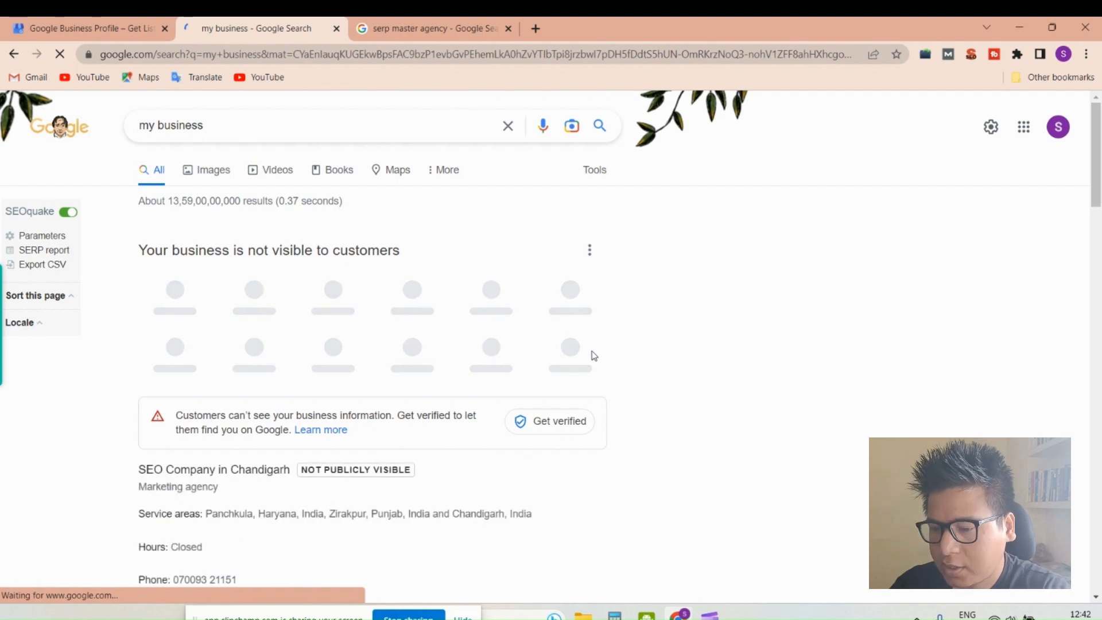
scroll(346, 356, down, 4)
scroll(250, 384, down, 1)
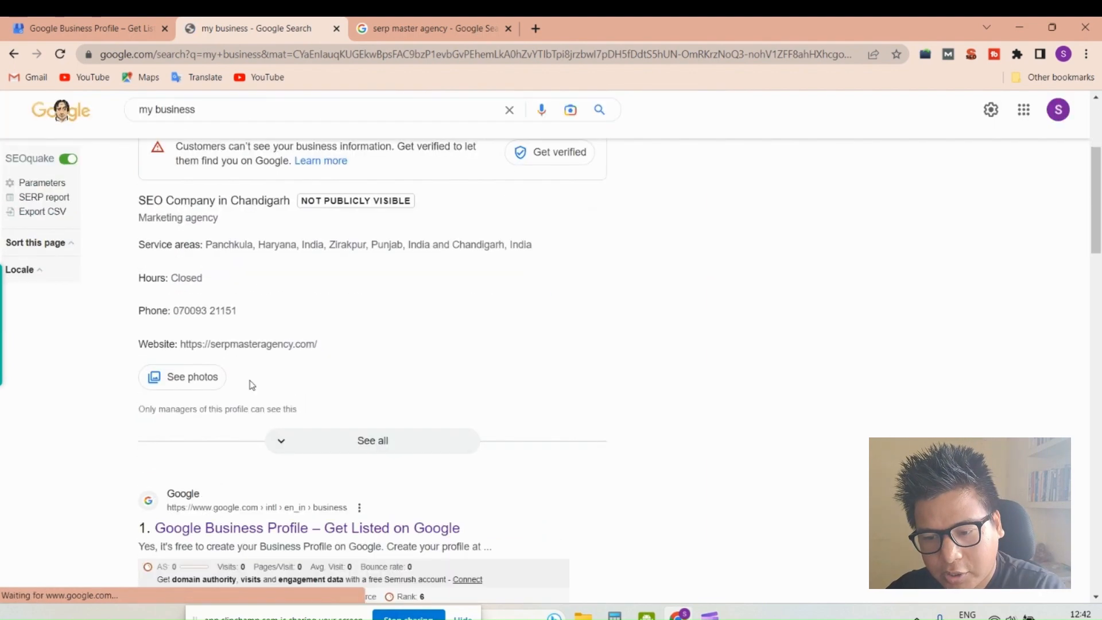
scroll(260, 378, up, 4)
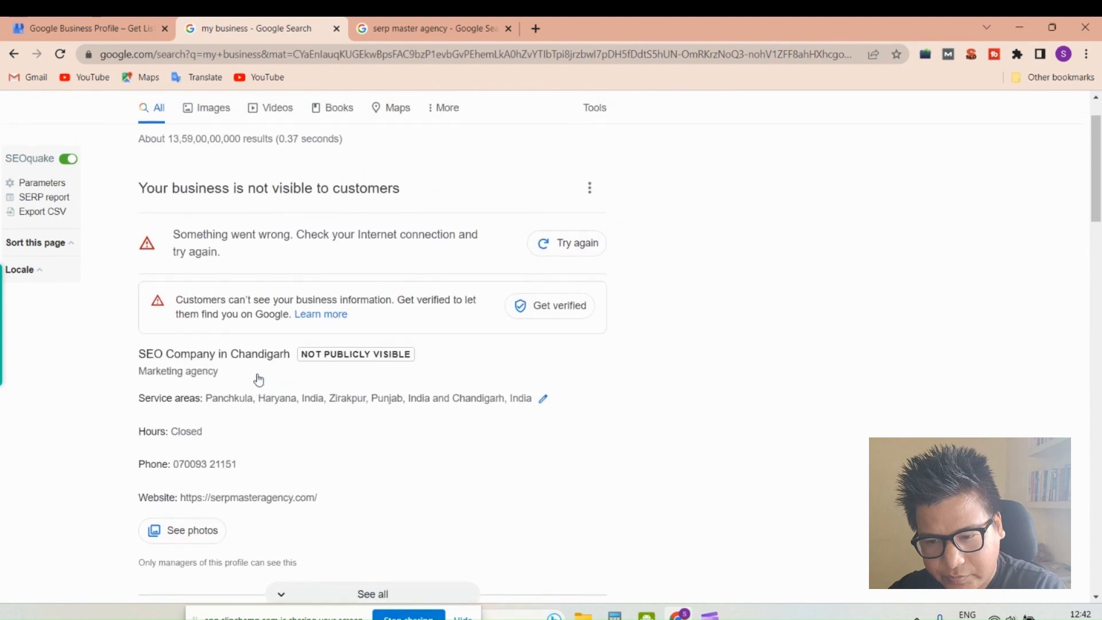